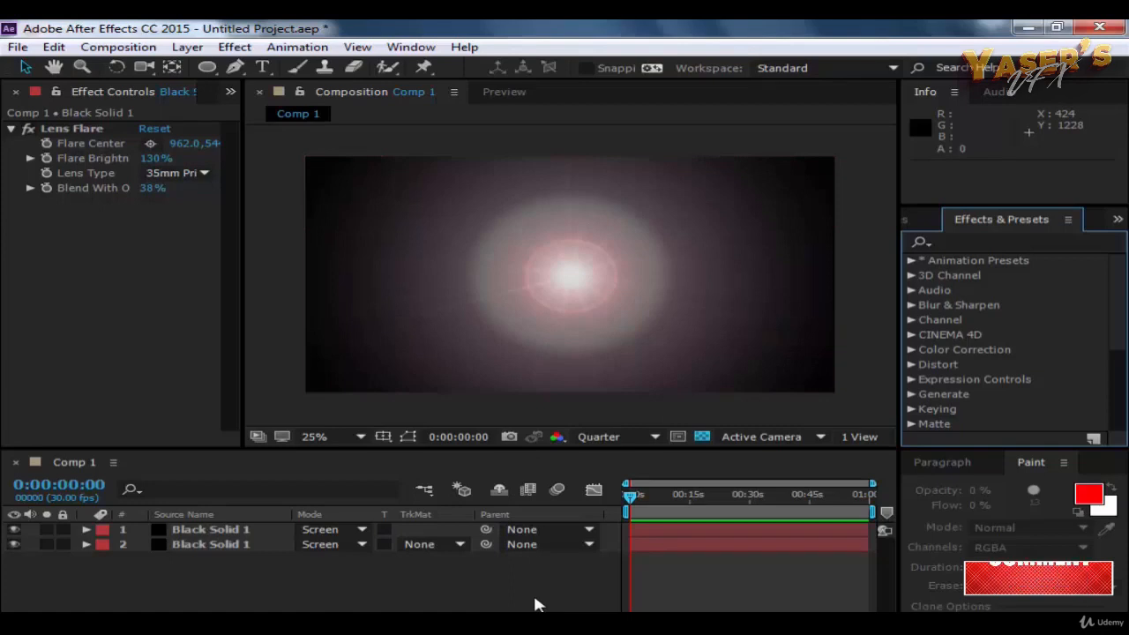
pyautogui.click(535, 281)
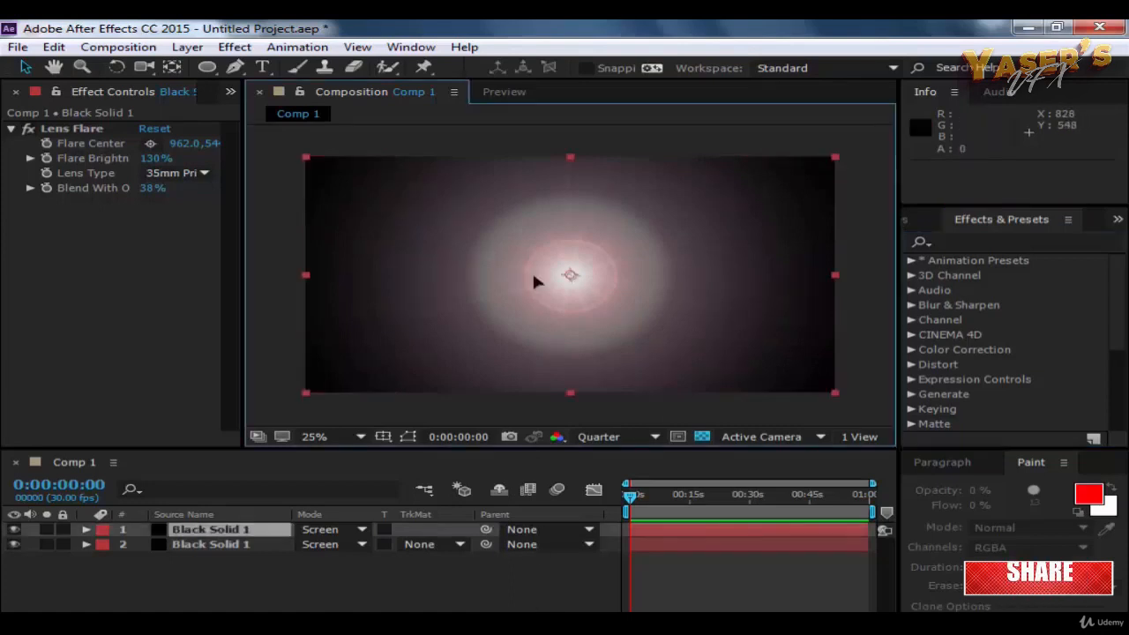
pyautogui.click(591, 132)
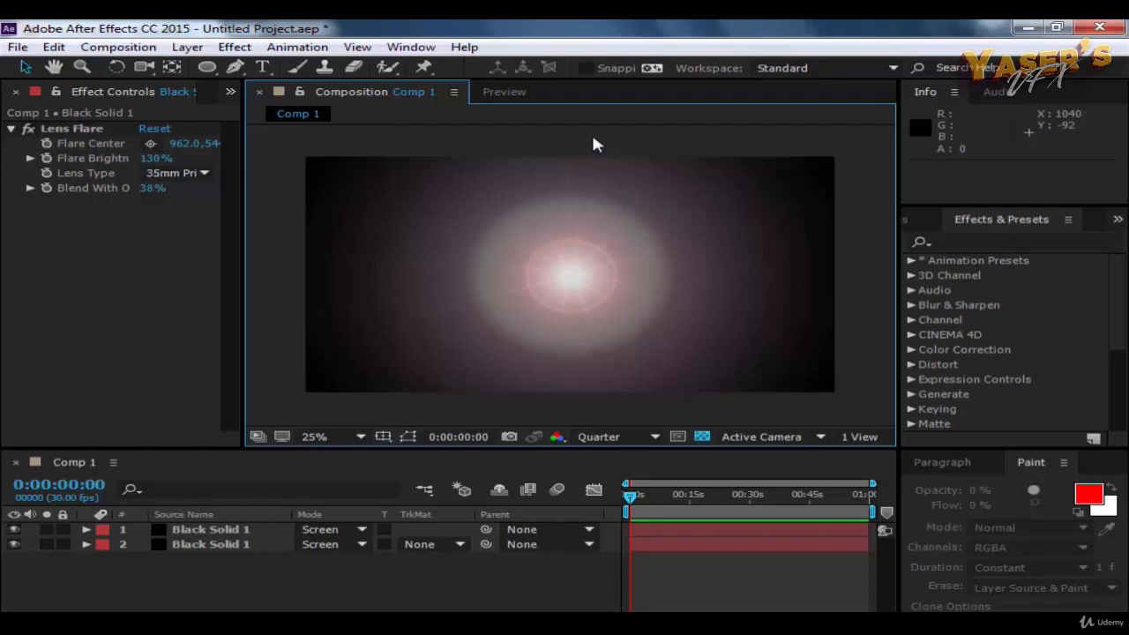
pyautogui.click(235, 47)
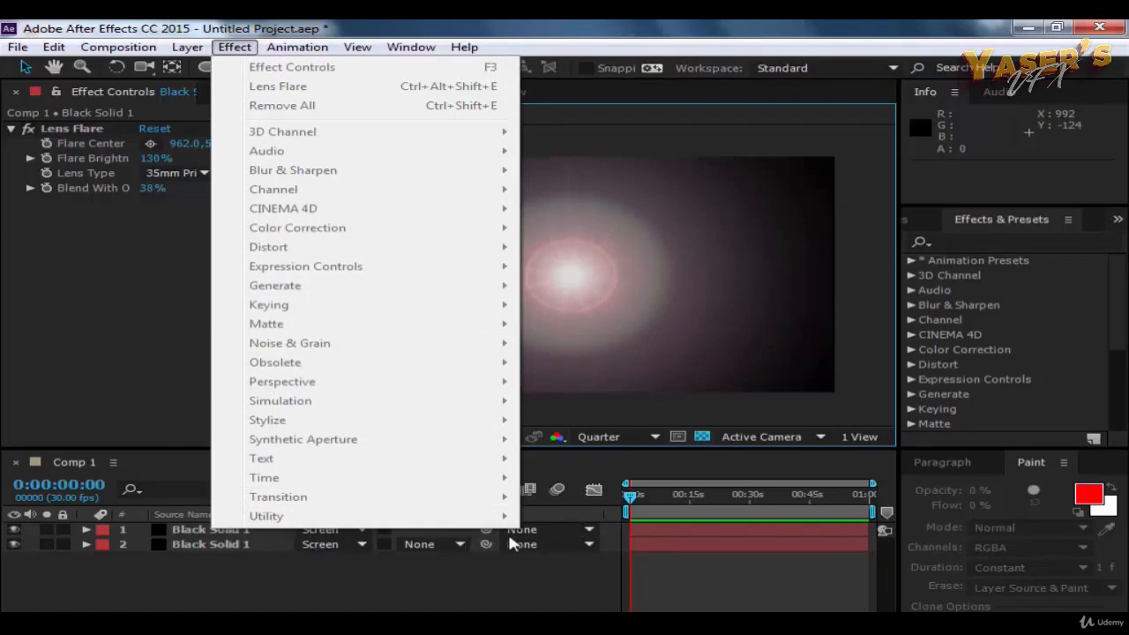
pyautogui.click(704, 466)
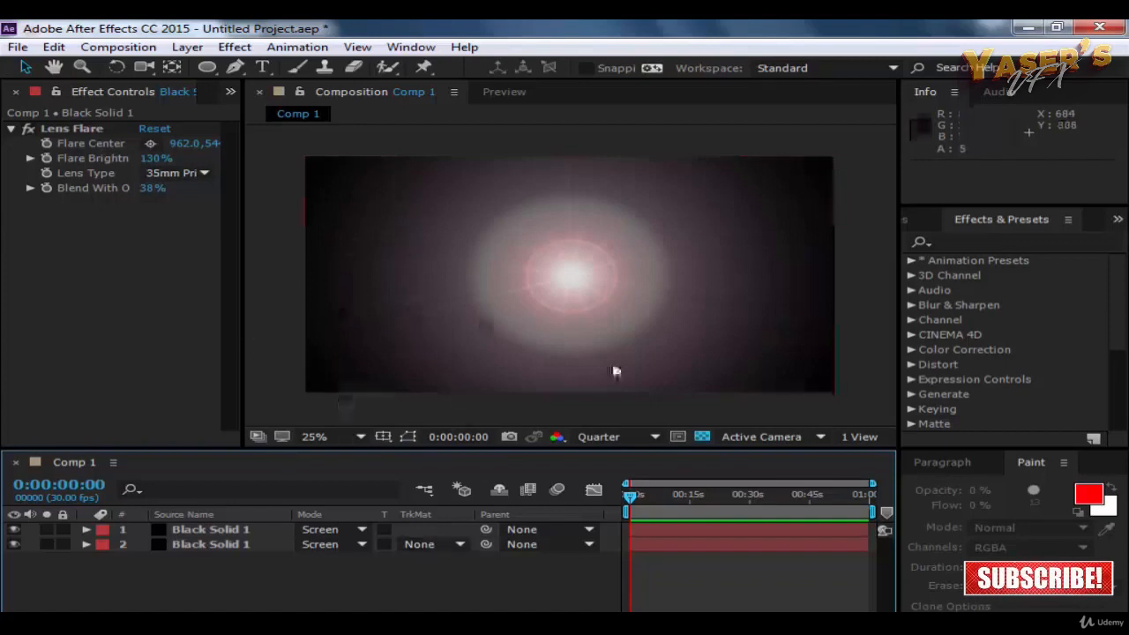
# Step: Move the upper Black Solid 1 layer's Lens Flare centre to about 1750, 104, near the frame's upper-right corner
pyautogui.click(434, 253)
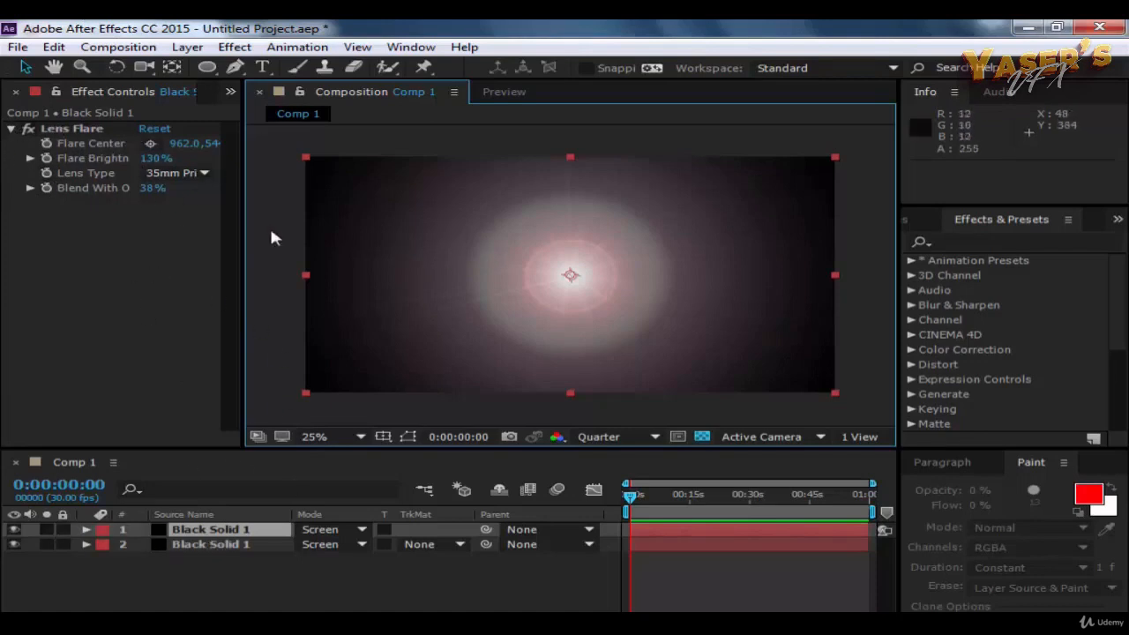
pyautogui.click(86, 129)
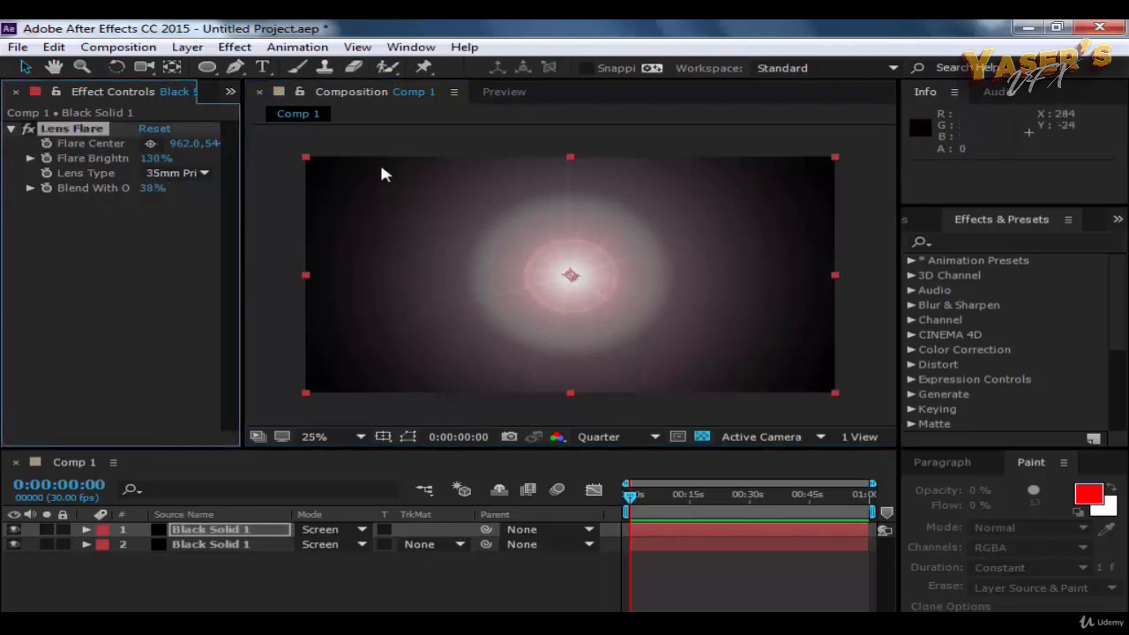
pyautogui.moveTo(570, 277); pyautogui.dragTo(788, 180)
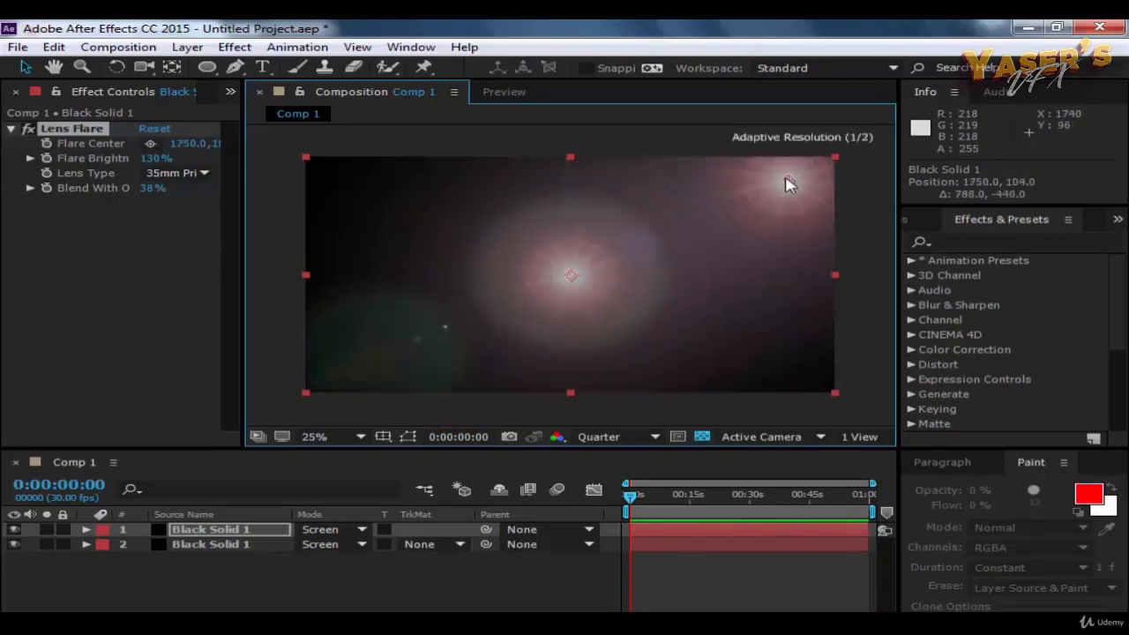
# Step: Nudge the lower Black Solid 1 layer slightly from the frame's centre to about 956, 536 and deselect it
pyautogui.click(190, 543)
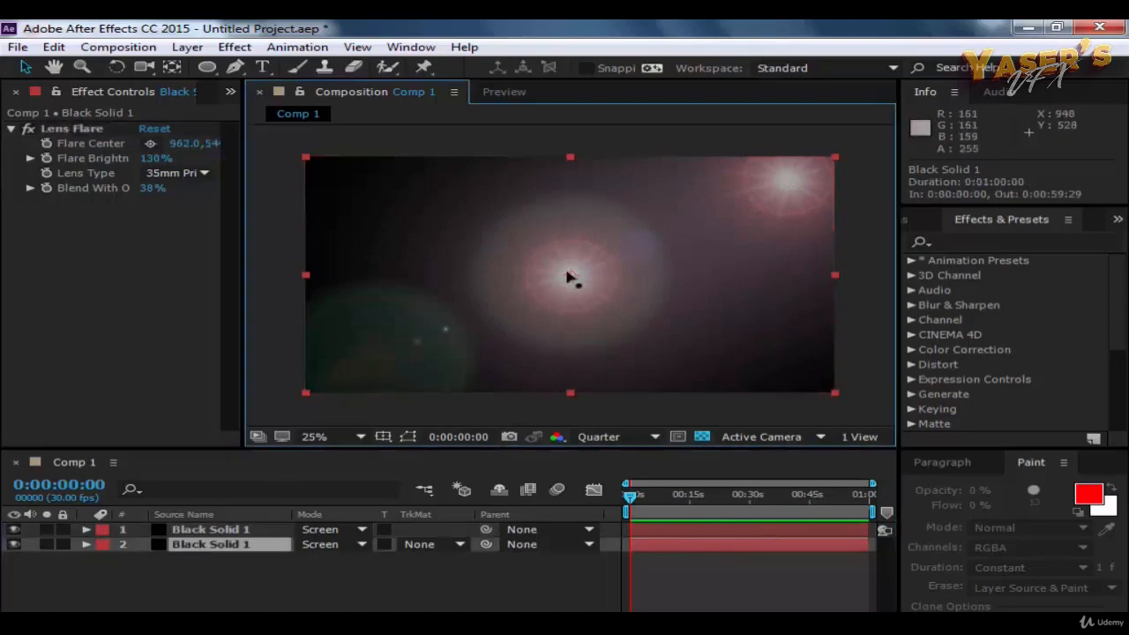
pyautogui.moveTo(569, 277)
pyautogui.mouseDown()
pyautogui.moveTo(598, 260)
pyautogui.moveTo(567, 277)
pyautogui.mouseUp()
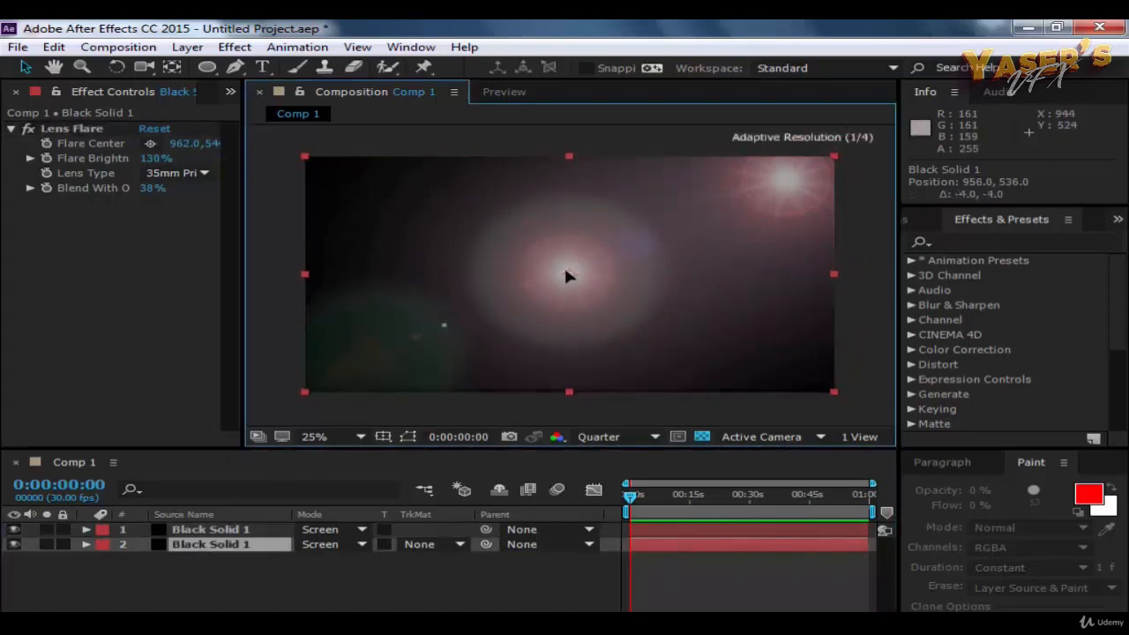
pyautogui.click(870, 308)
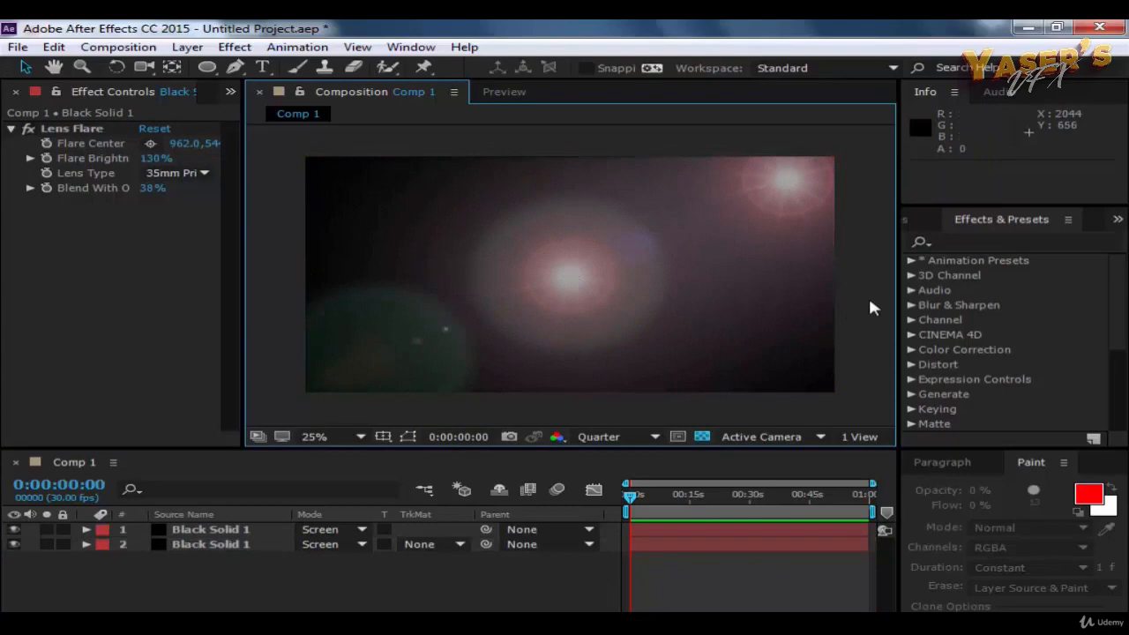
# Step: Move the upper solid out of the frame to about -1108, 1660 and the lower solid to about 652, 1148
pyautogui.moveTo(663, 248); pyautogui.dragTo(92, 586)
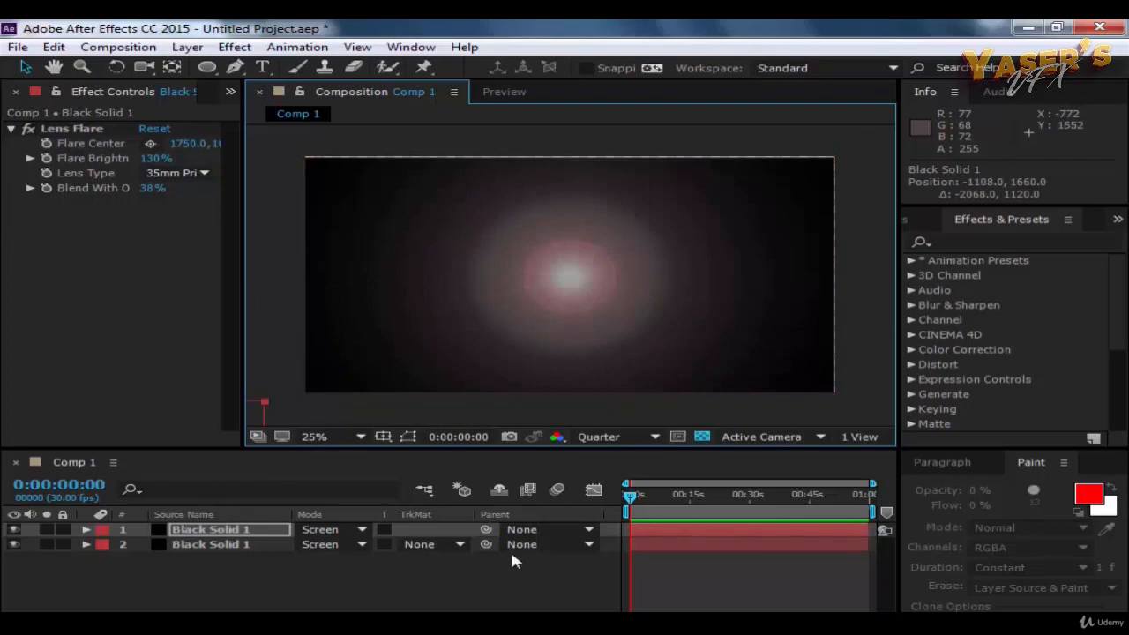
pyautogui.click(810, 405)
pyautogui.moveTo(561, 294); pyautogui.dragTo(480, 426)
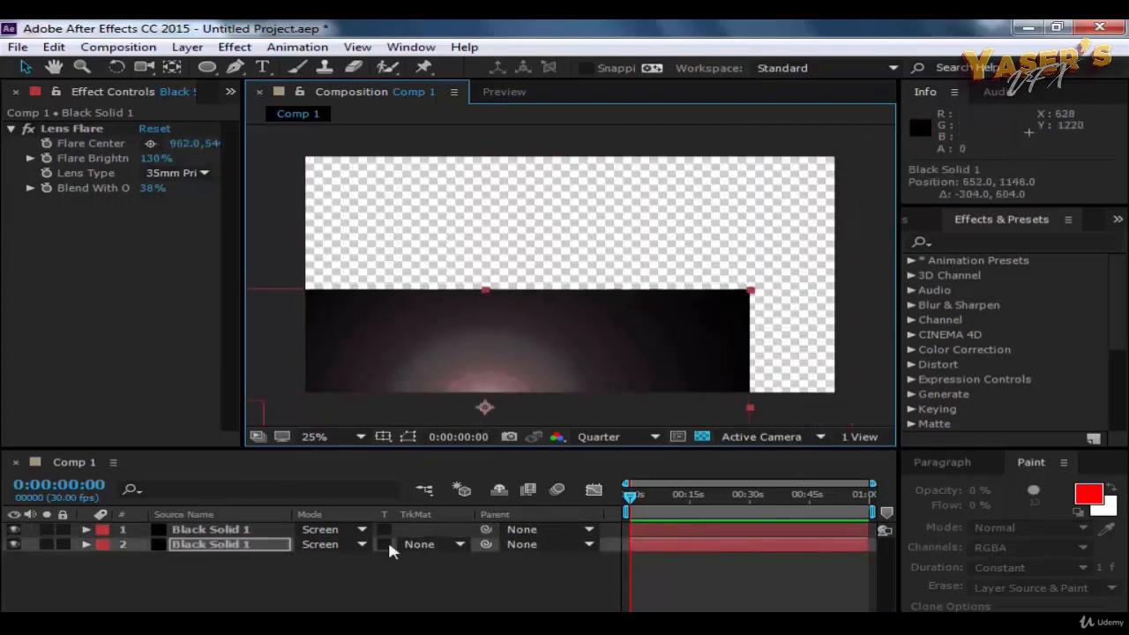
# Step: Compare the two Black Solid 1 layers and move the upper one back over the lower one at about 660, 1140
pyautogui.click(228, 531)
pyautogui.click(223, 546)
pyautogui.click(234, 532)
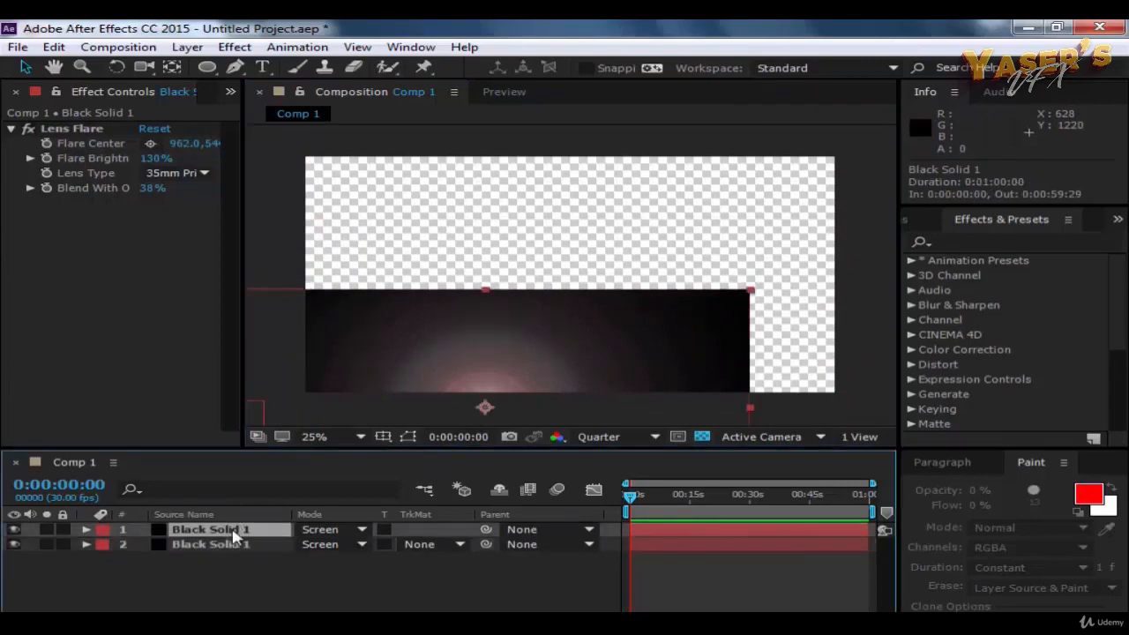
pyautogui.click(228, 547)
pyautogui.click(236, 531)
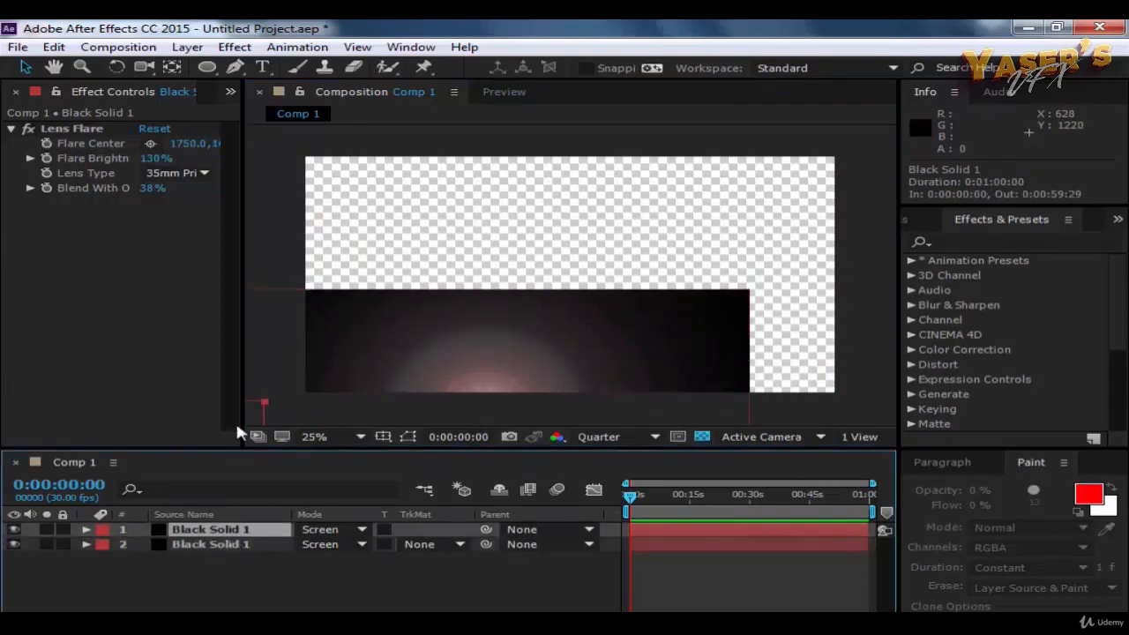
pyautogui.moveTo(256, 415); pyautogui.dragTo(743, 304)
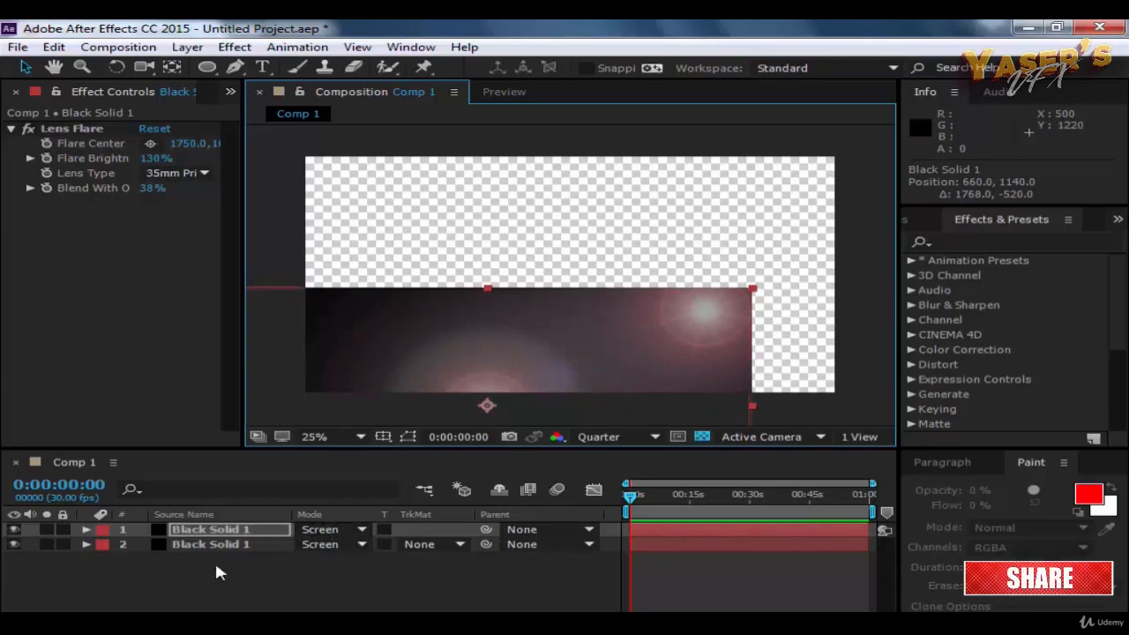
# Step: Delete both Black Solid 1 layers to empty Comp 1
pyautogui.press('Delete')
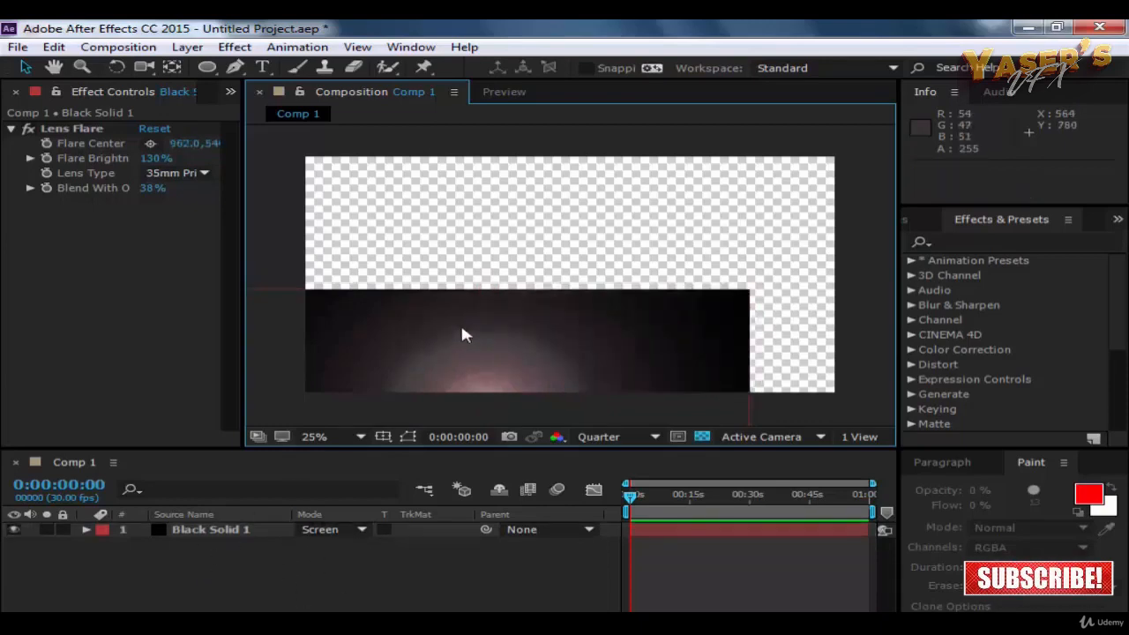
pyautogui.click(462, 329)
pyautogui.press('Delete')
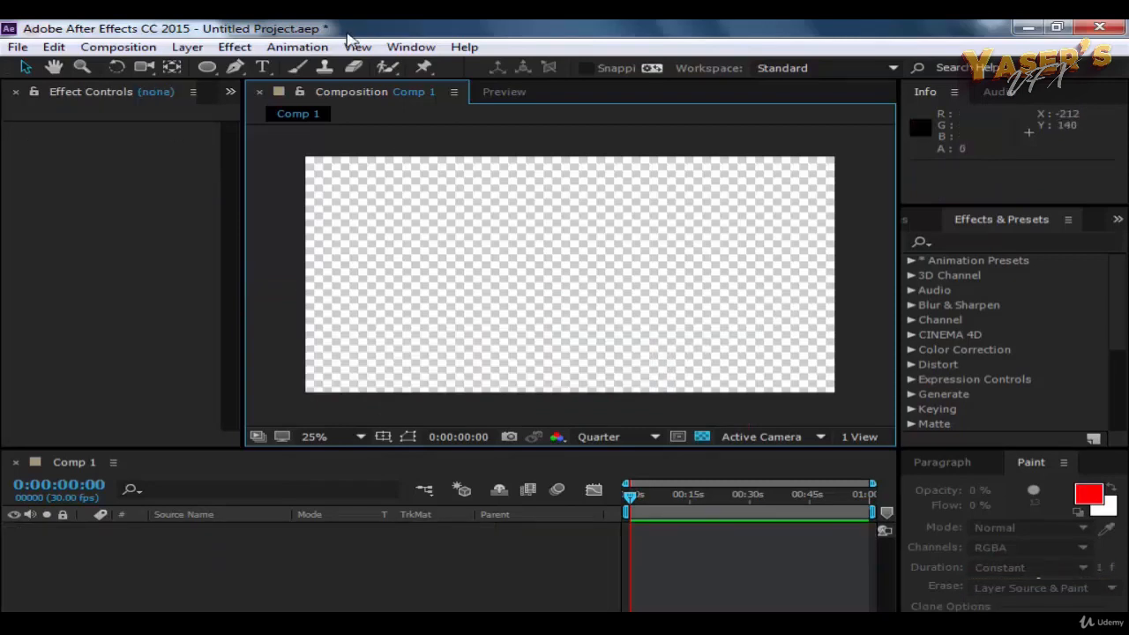
# Step: Create a white 1920 x 1080 px solid layer in the empty composition
pyautogui.click(153, 49)
pyautogui.moveTo(188, 47)
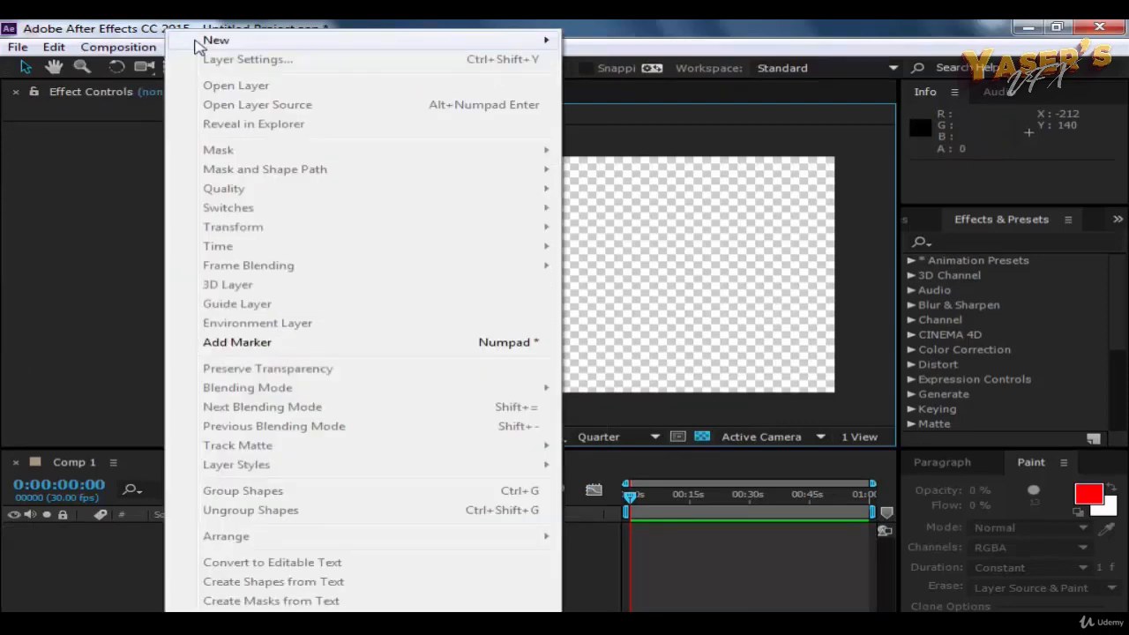
pyautogui.click(626, 62)
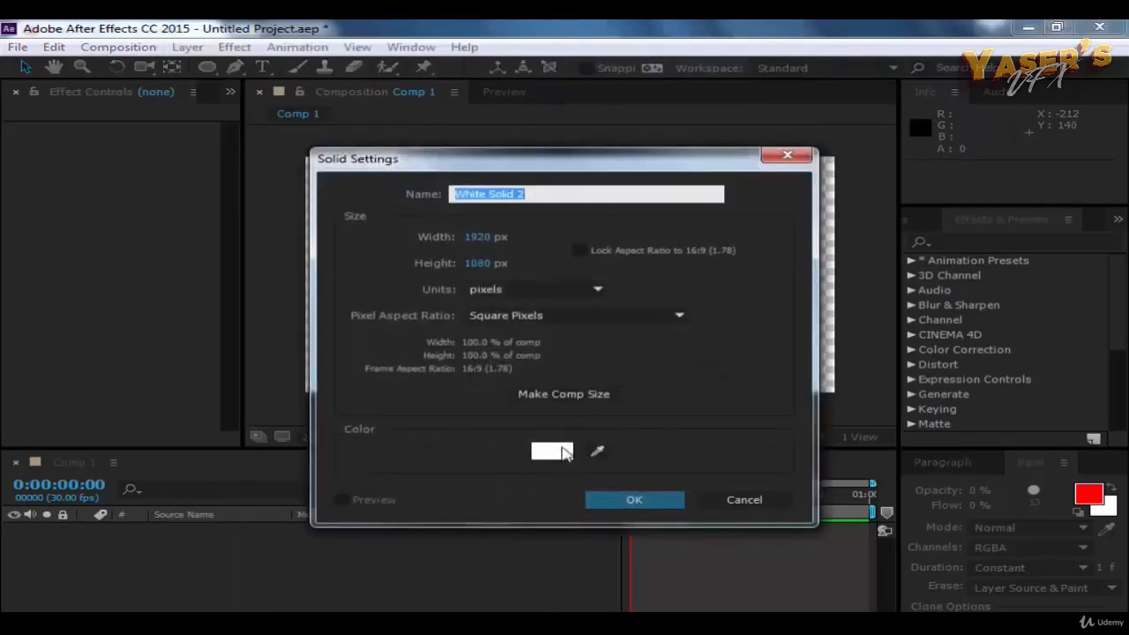
pyautogui.click(632, 507)
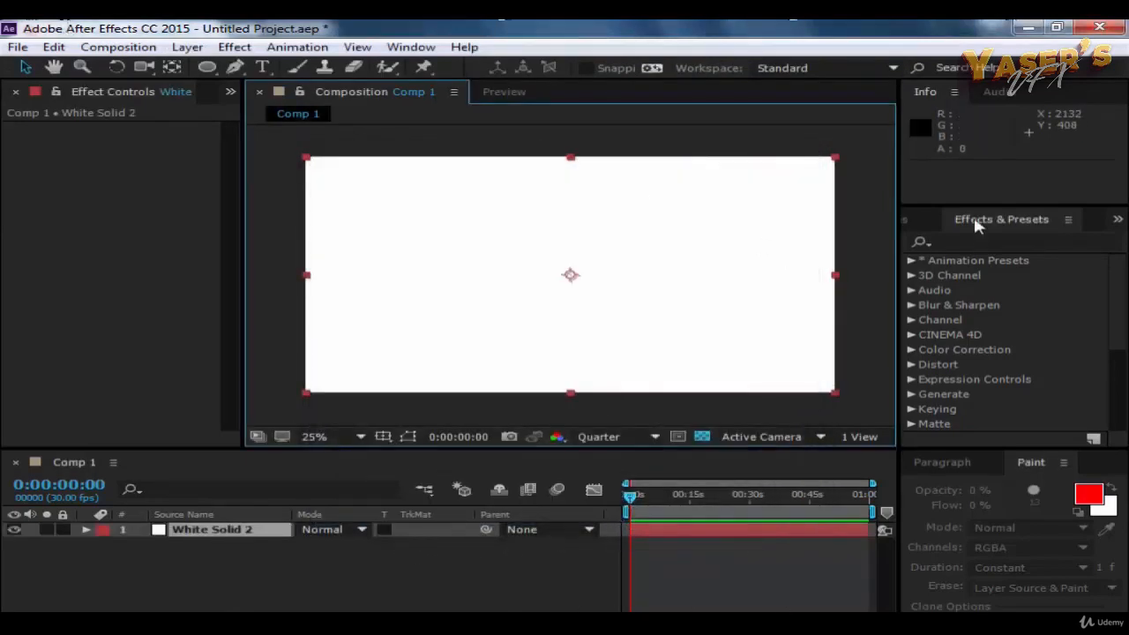
# Step: Search the effects for "flare" and apply Lens Flare to the white solid
pyautogui.click(964, 242)
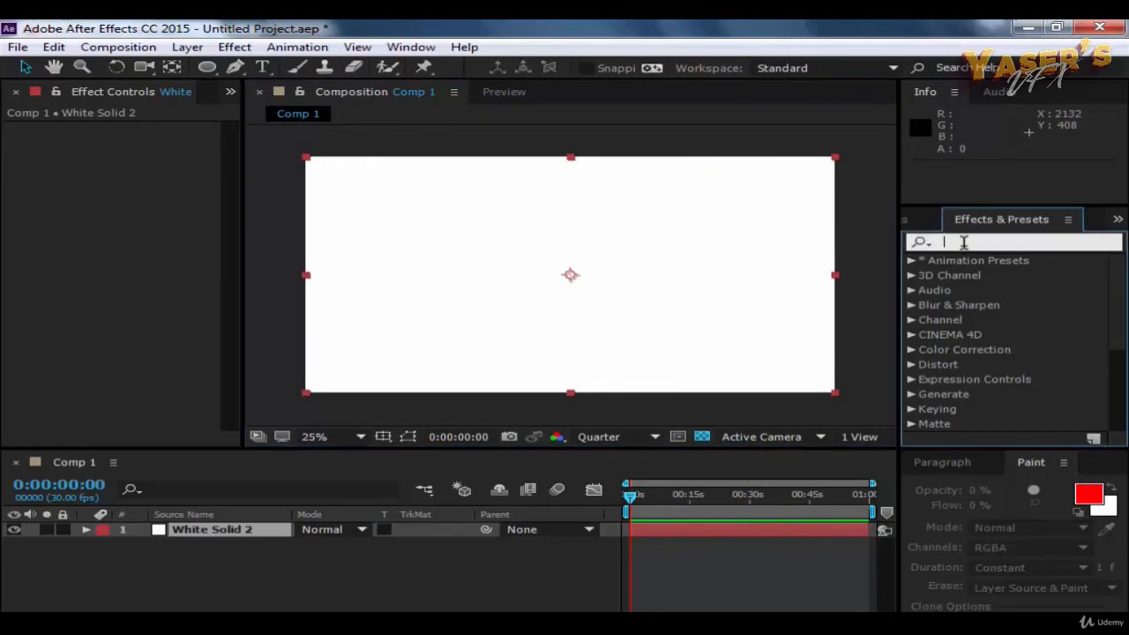
pyautogui.write('f')
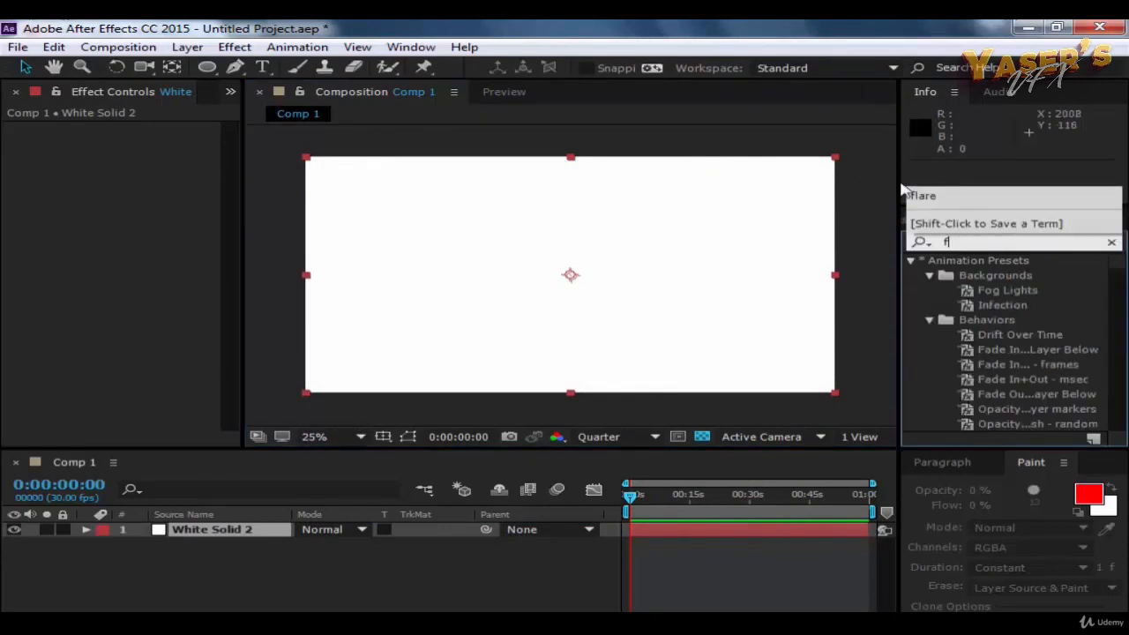
pyautogui.click(937, 196)
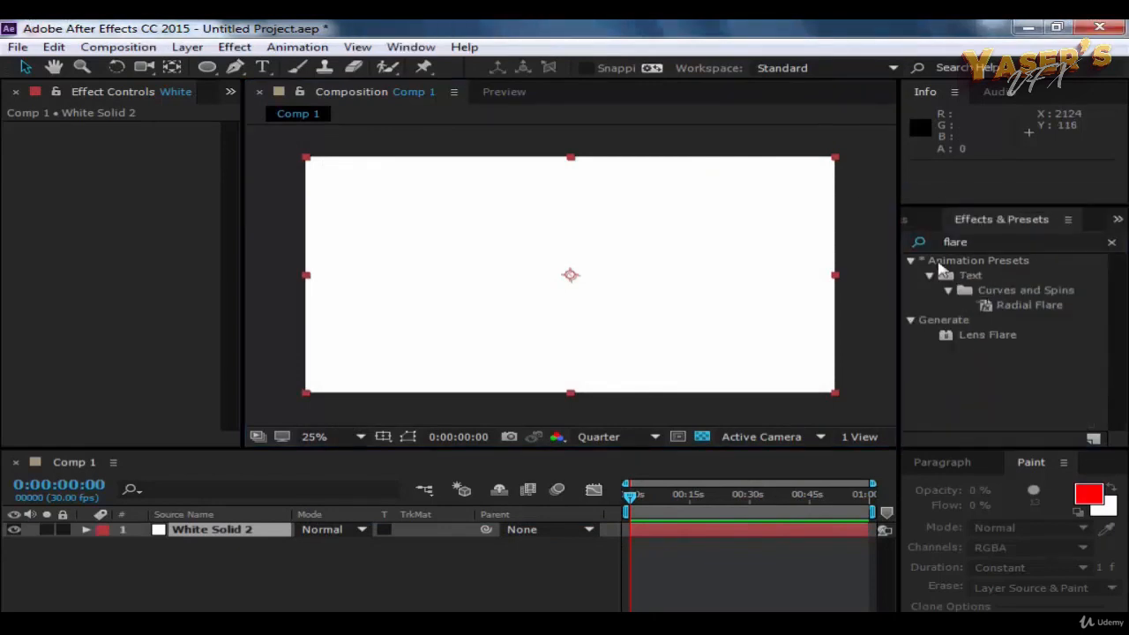
pyautogui.click(988, 335)
pyautogui.moveTo(1001, 339); pyautogui.dragTo(233, 537)
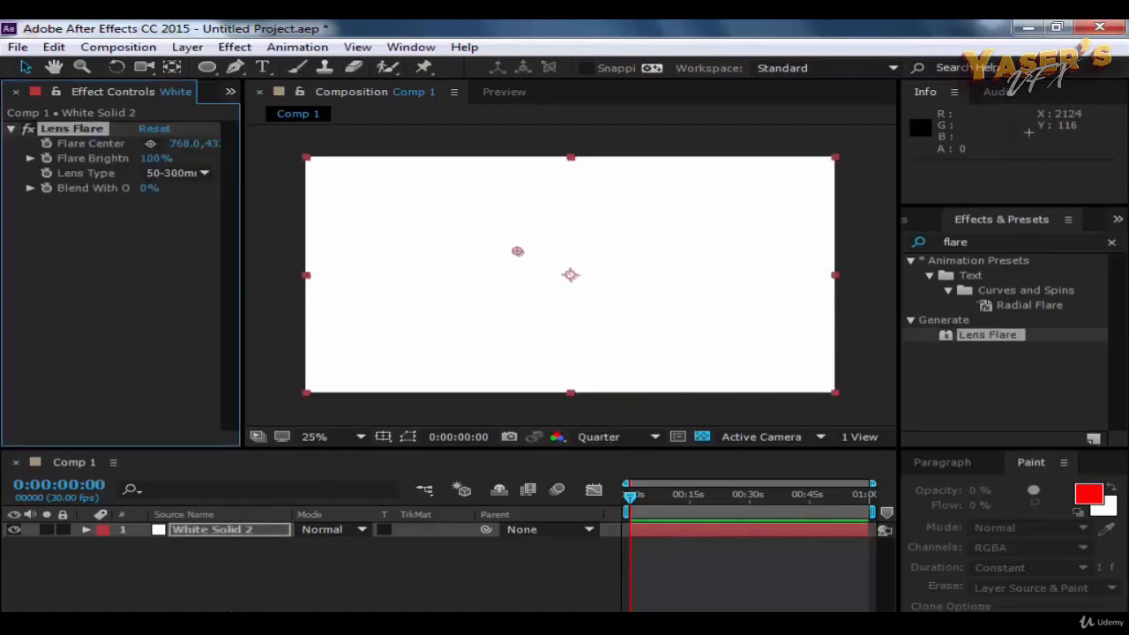
# Step: Adjust the Lens Flare centre's horizontal coordinate to about 765 on the white solid
pyautogui.click(231, 611)
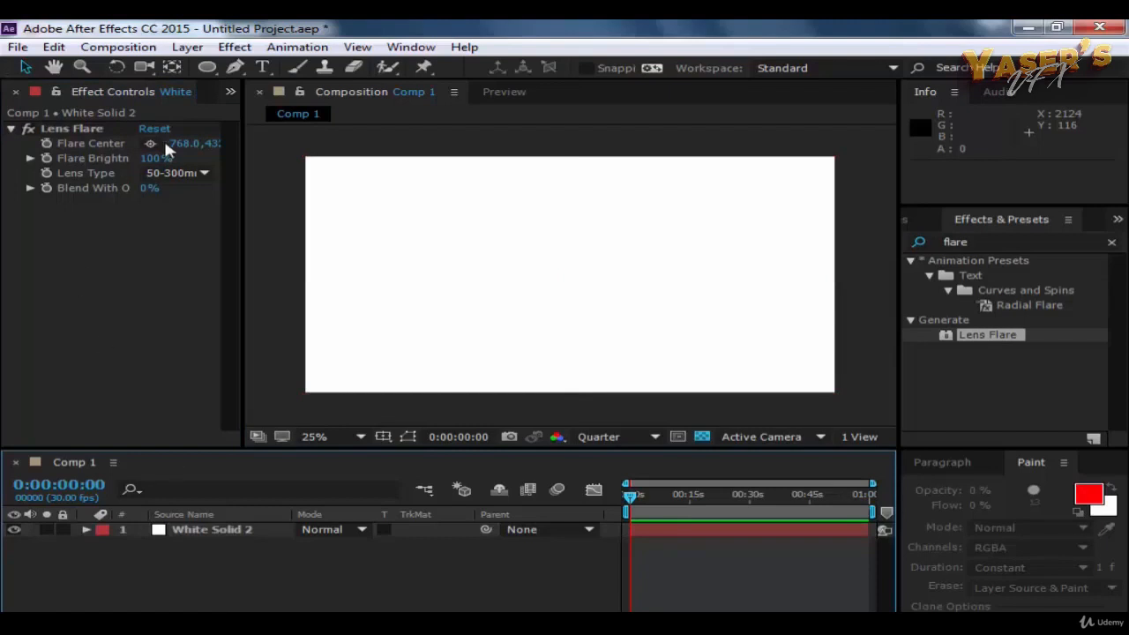
pyautogui.moveTo(184, 143); pyautogui.dragTo(250, 143)
pyautogui.moveTo(198, 147); pyautogui.dragTo(191, 146)
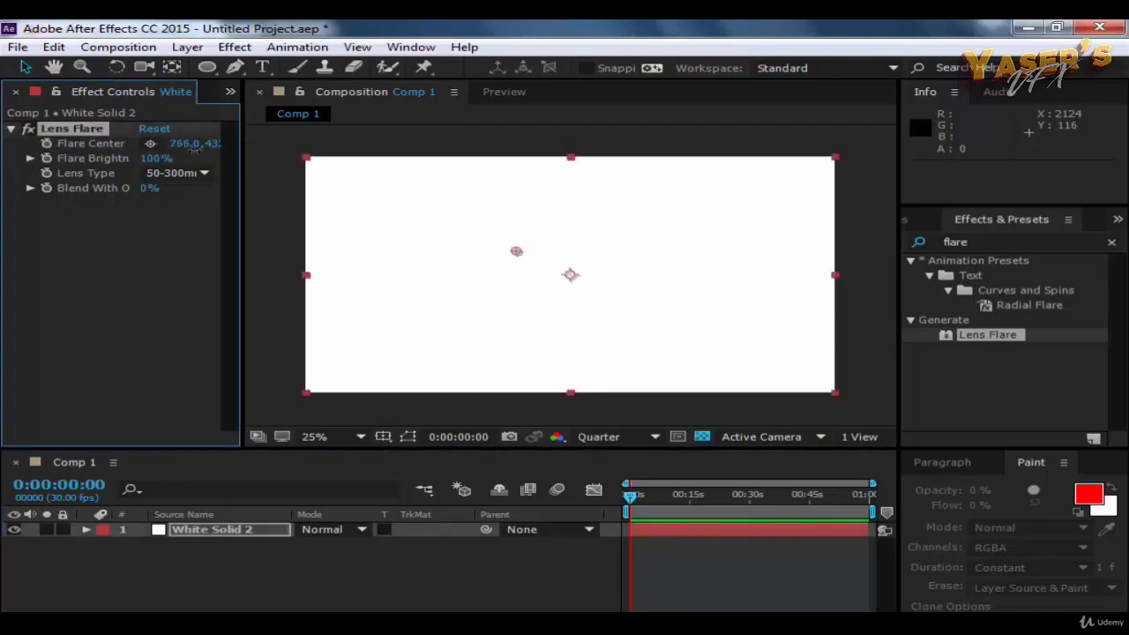
# Step: Open the white solid in its own Layer viewer and move the current time to 0:00:23:17
pyautogui.click(415, 295)
pyautogui.doubleClick(415, 296)
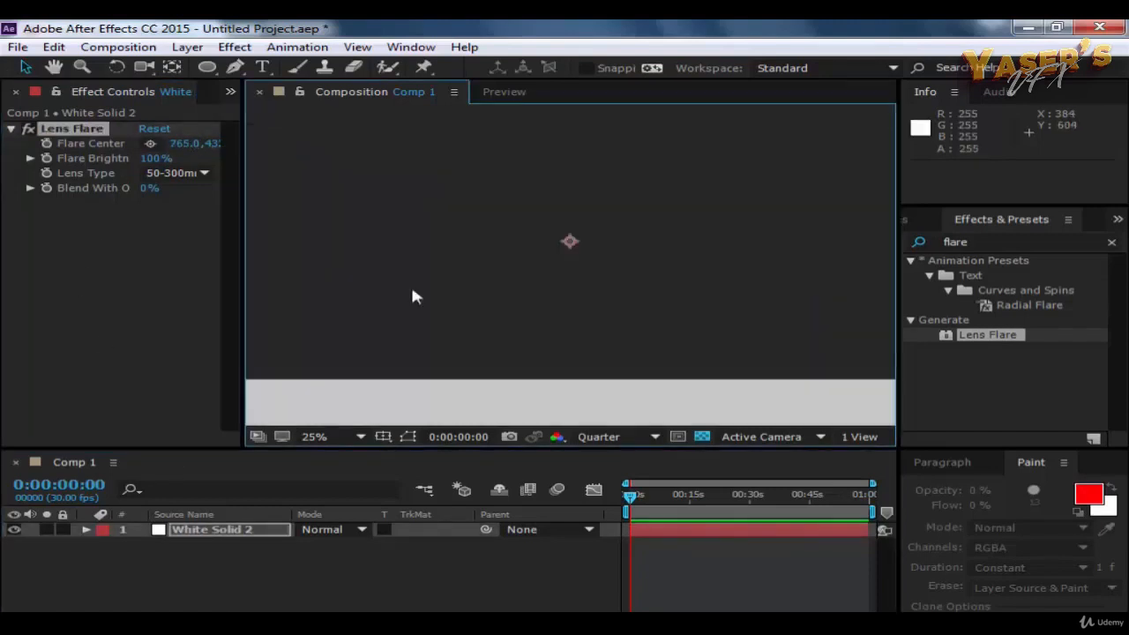
pyautogui.click(505, 402)
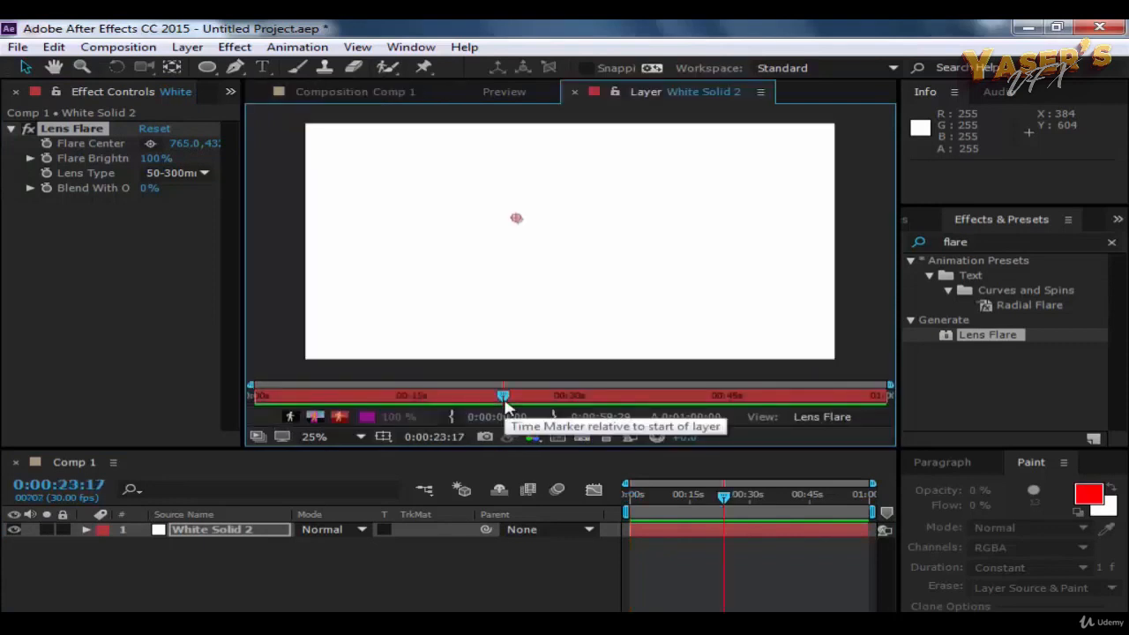
# Step: Undo the flare centre adjustment and the Lens Flare applied to the white solid
pyautogui.hotkey('ctrl', 'z')
pyautogui.hotkey('ctrl', 'z')
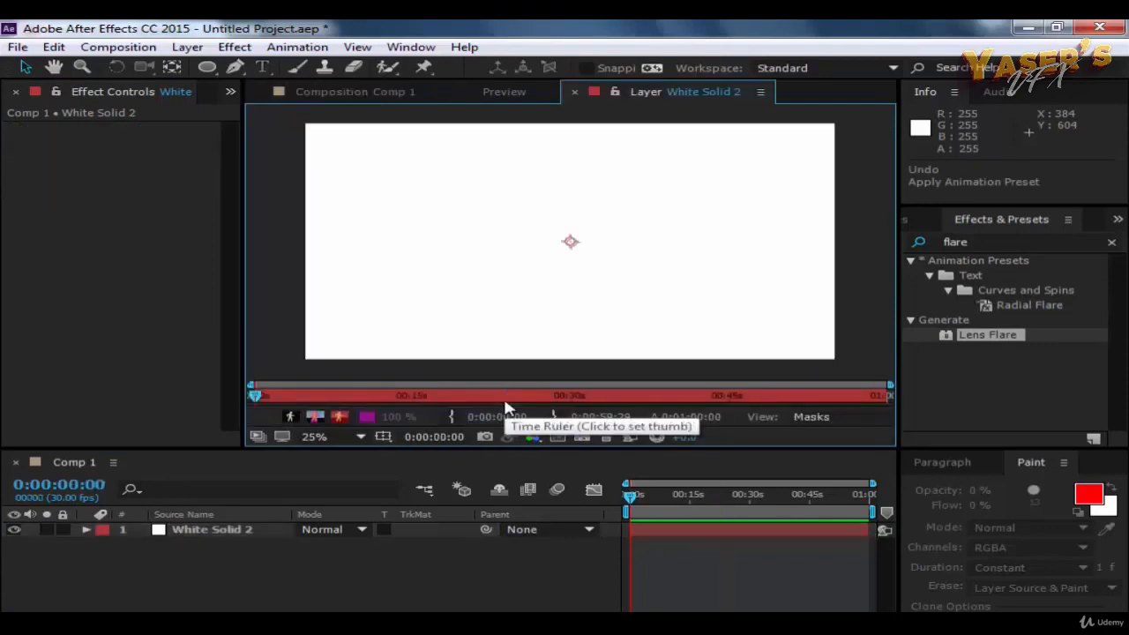
# Step: Expand the white solid's Transform properties and undo the creation of that solid
pyautogui.click(85, 530)
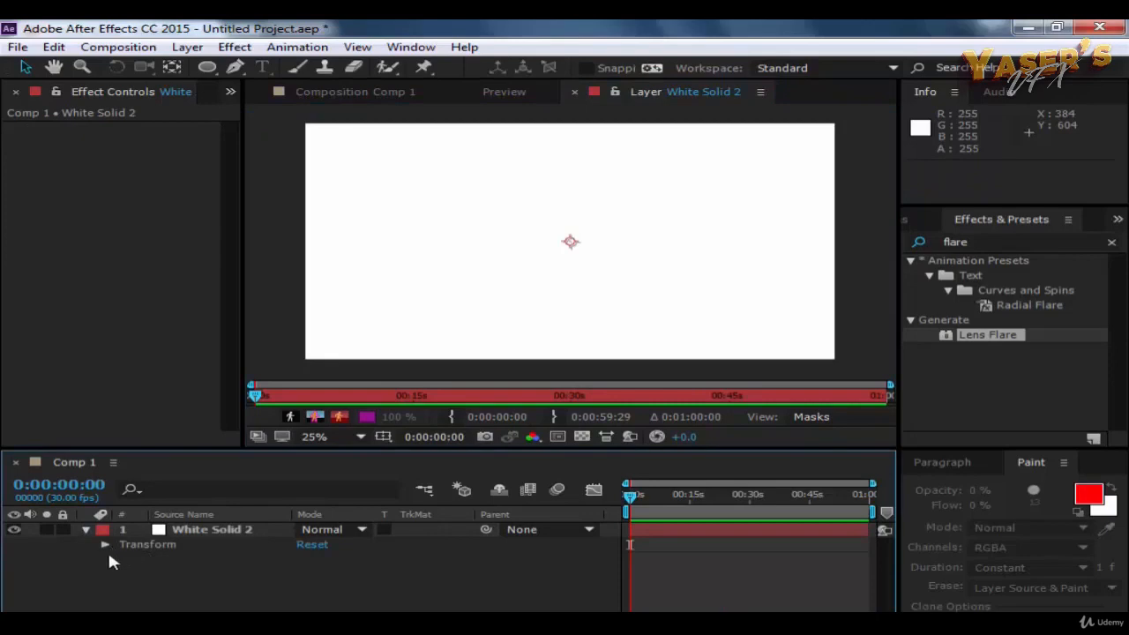
pyautogui.click(104, 544)
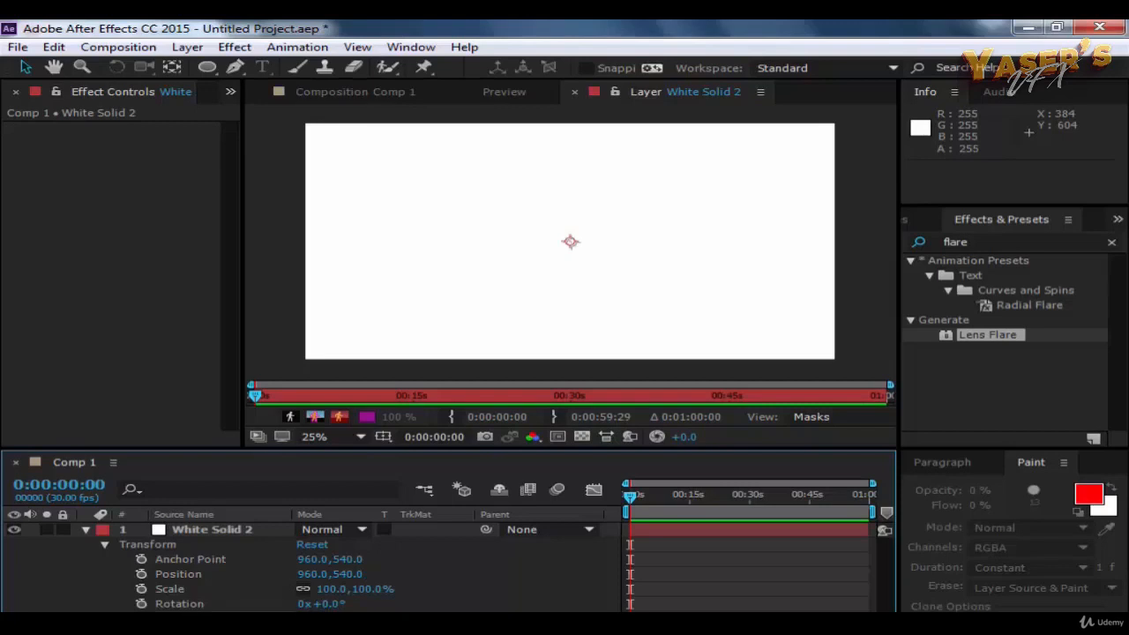
pyautogui.click(213, 530)
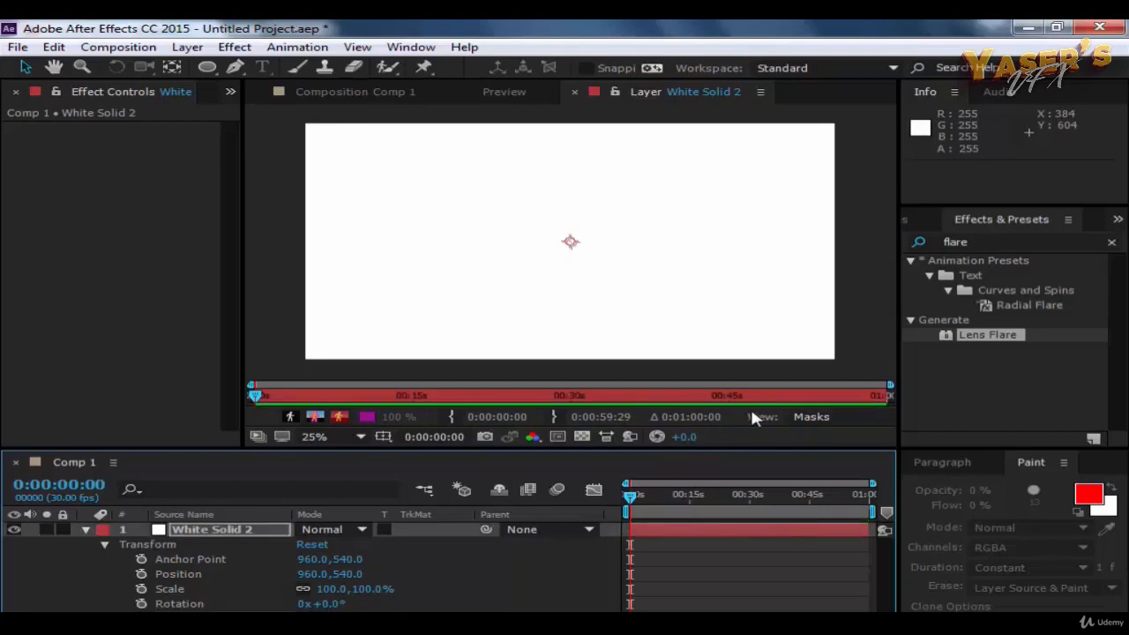
pyautogui.click(845, 264)
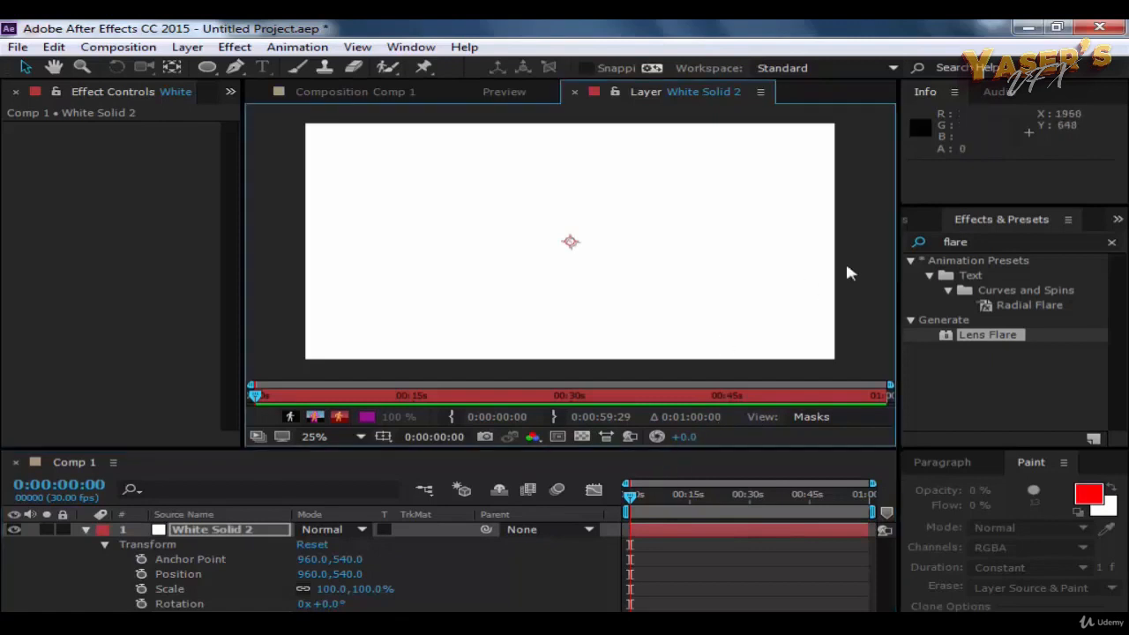
pyautogui.hotkey('ctrl', 'z')
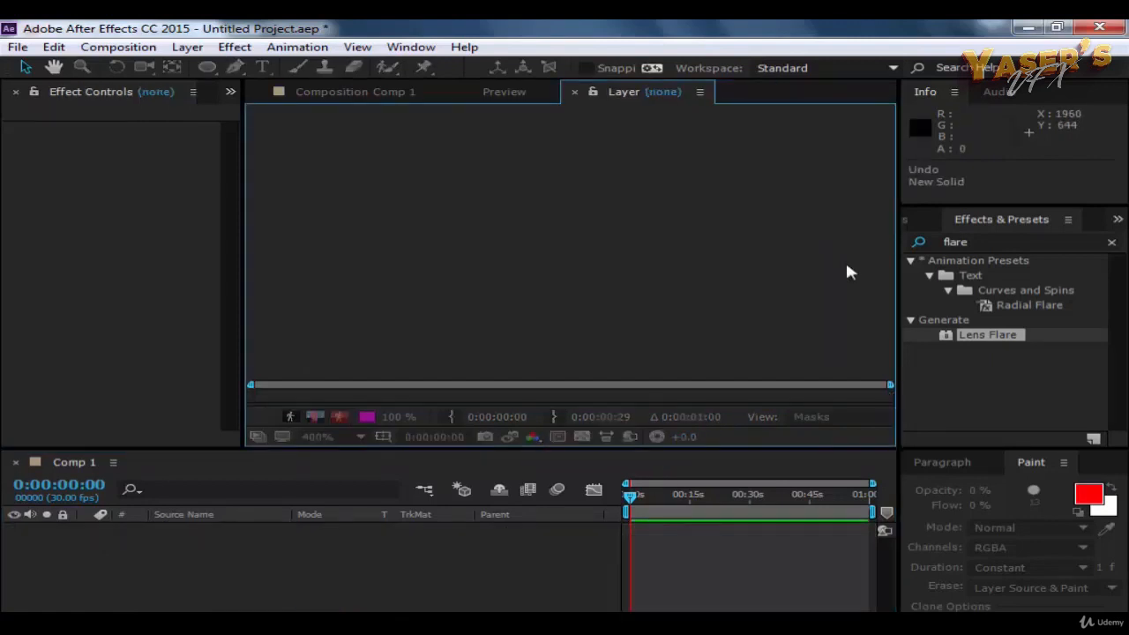
# Step: Close the empty Layer viewer and bring the Comp 1 composition view to the front
pyautogui.click(188, 47)
pyautogui.click(176, 93)
pyautogui.click(187, 46)
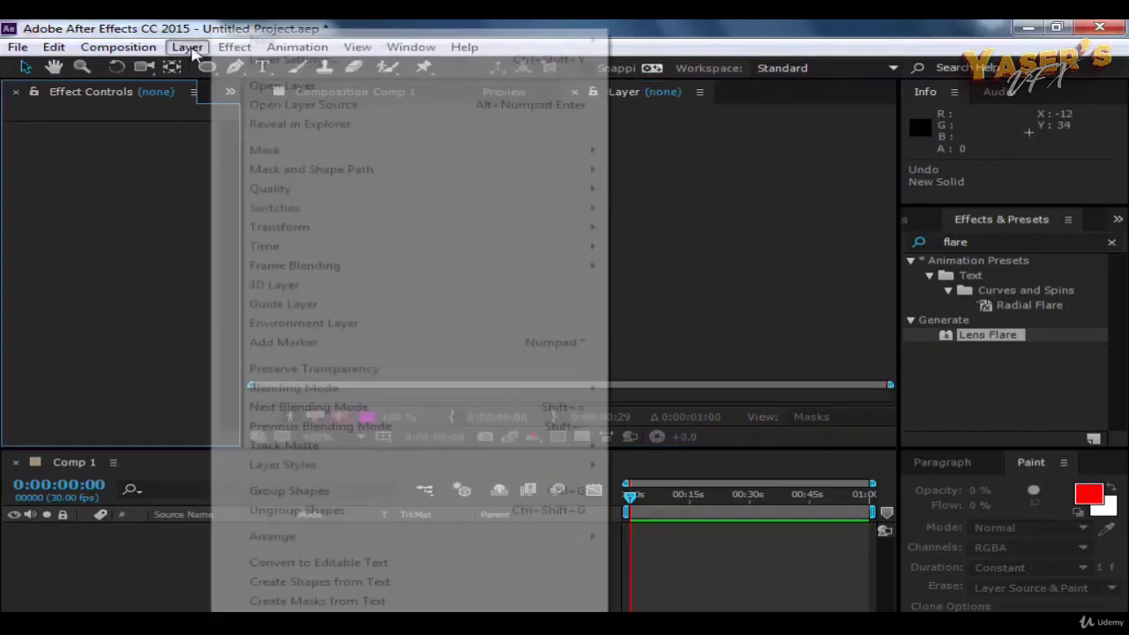
pyautogui.click(668, 185)
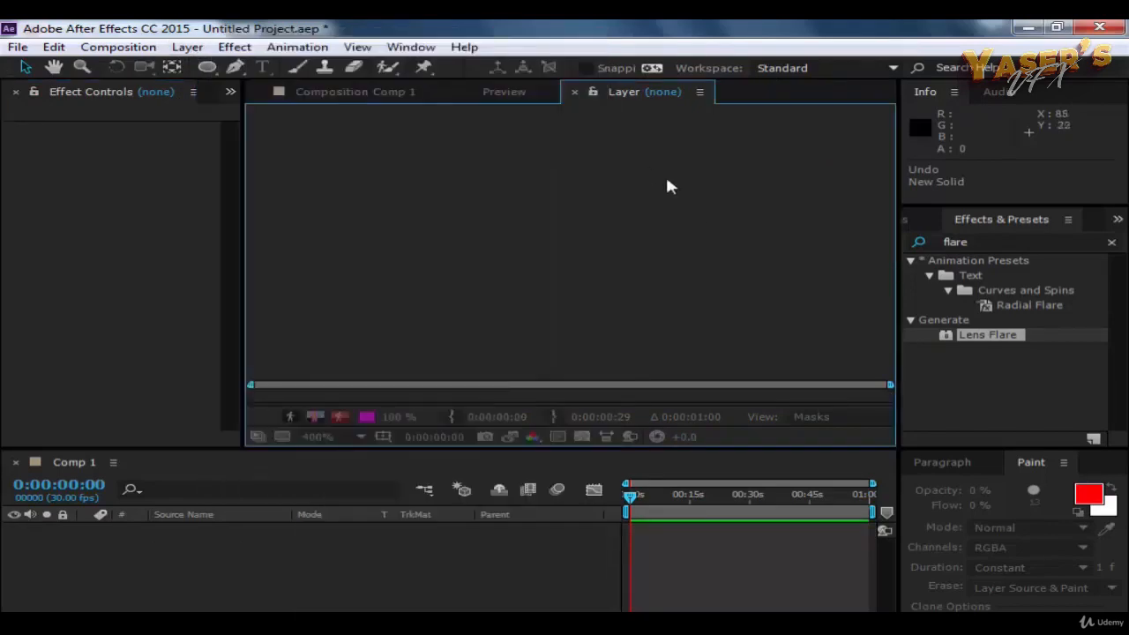
pyautogui.click(574, 91)
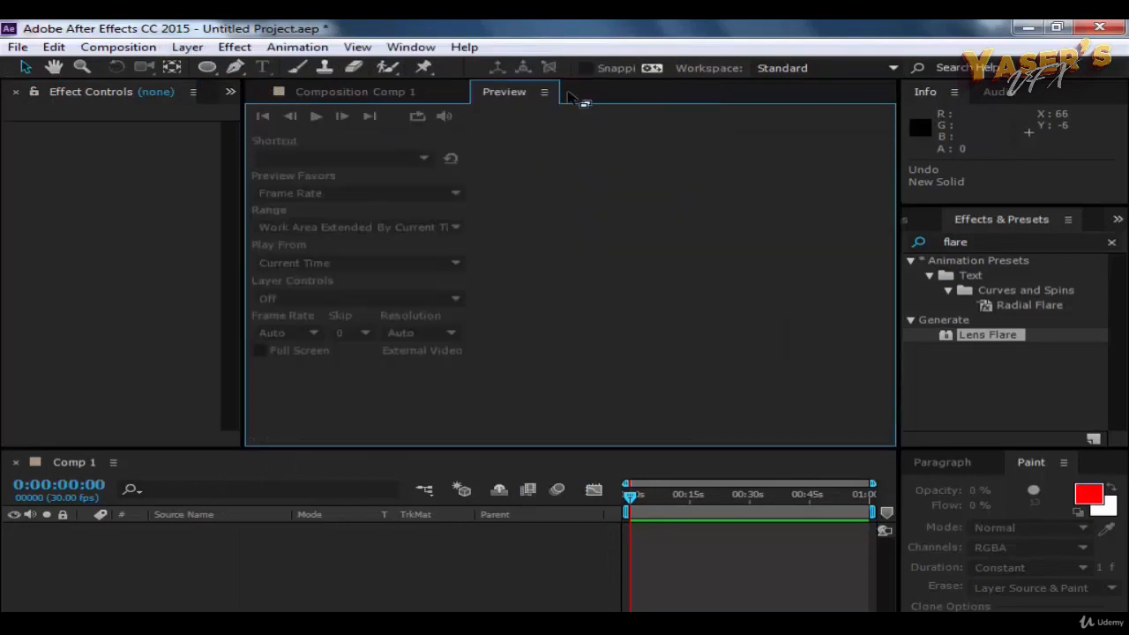
pyautogui.click(371, 99)
pyautogui.click(503, 93)
pyautogui.click(348, 98)
# Step: Create a white solid layer, 1920 x 1080 px with square pixels, in Comp 1
pyautogui.click(187, 47)
pyautogui.moveTo(564, 40)
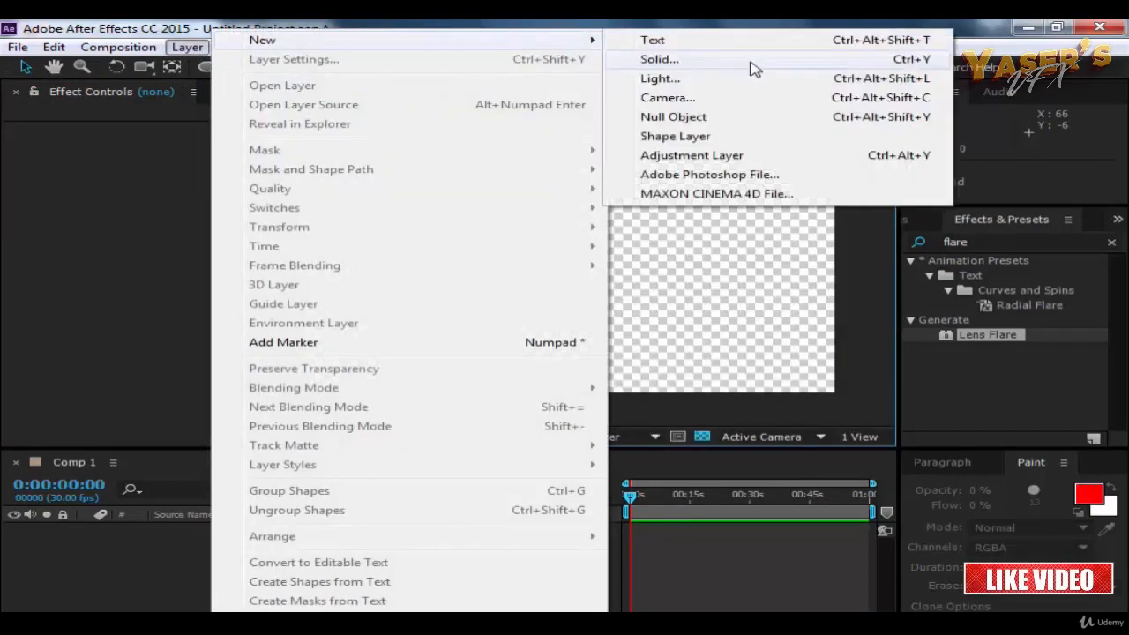
pyautogui.click(658, 59)
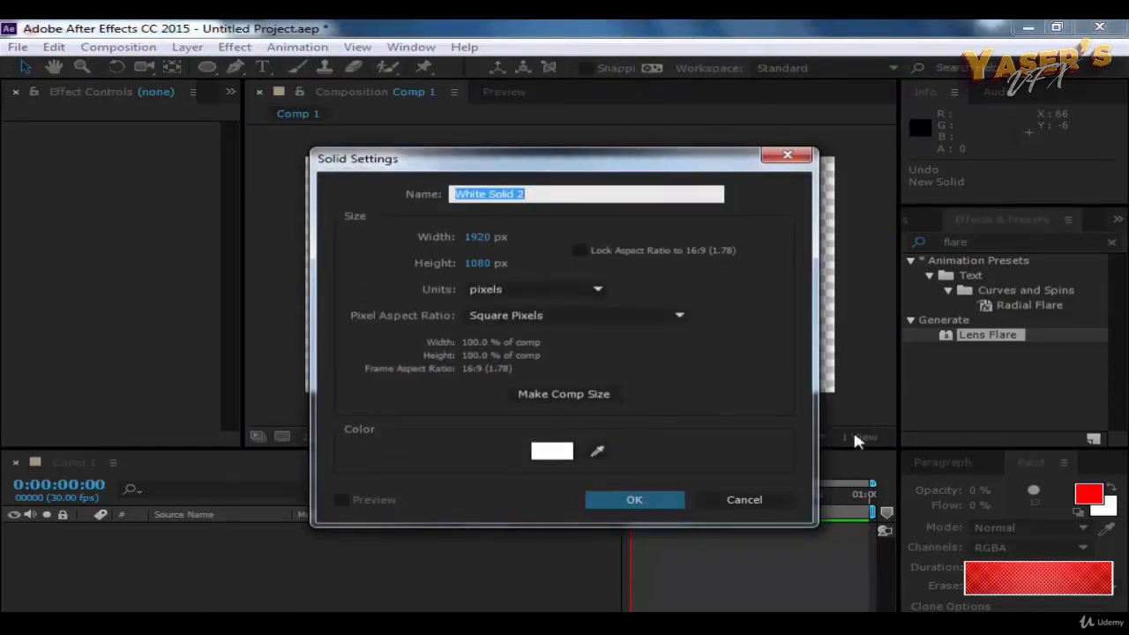
pyautogui.click(606, 499)
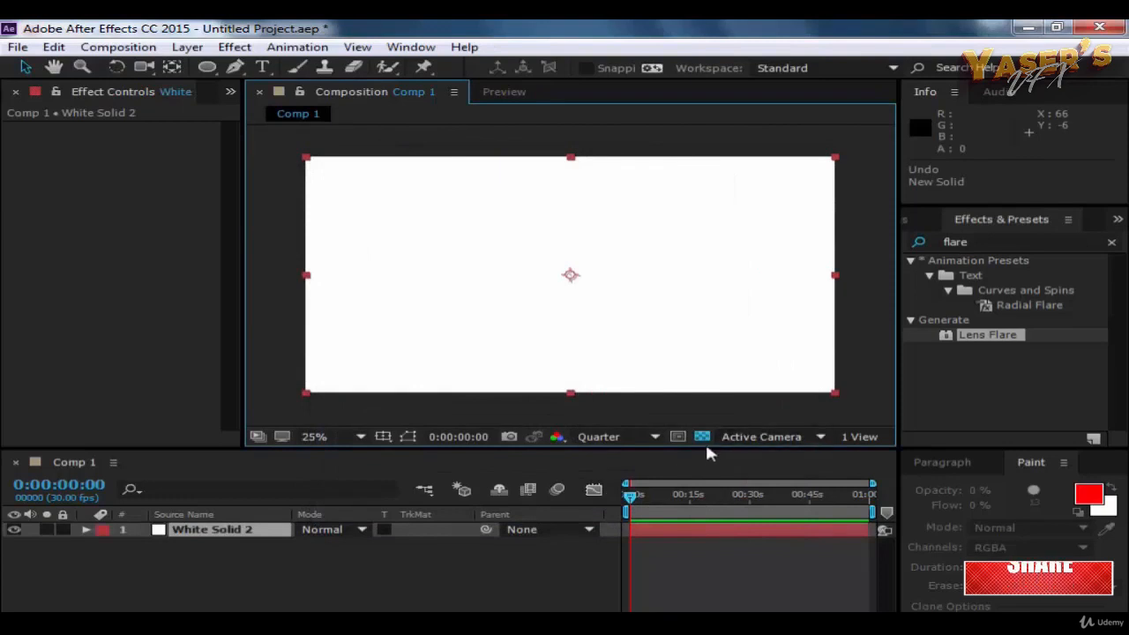
pyautogui.moveTo(597, 315); pyautogui.dragTo(622, 280)
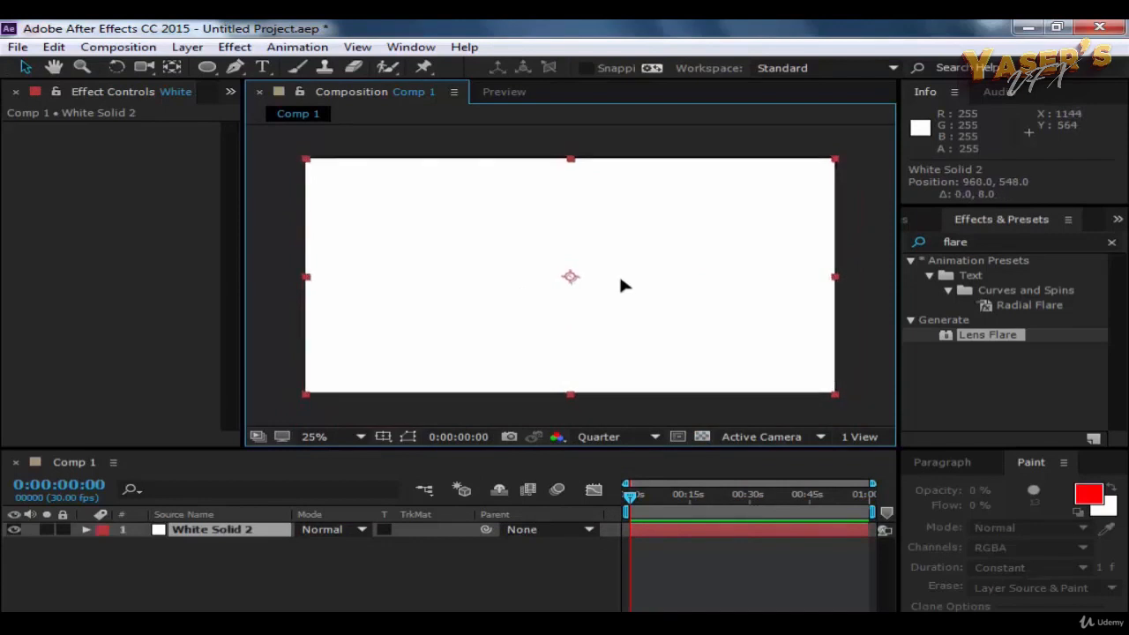
pyautogui.hotkey('ctrl', 'z')
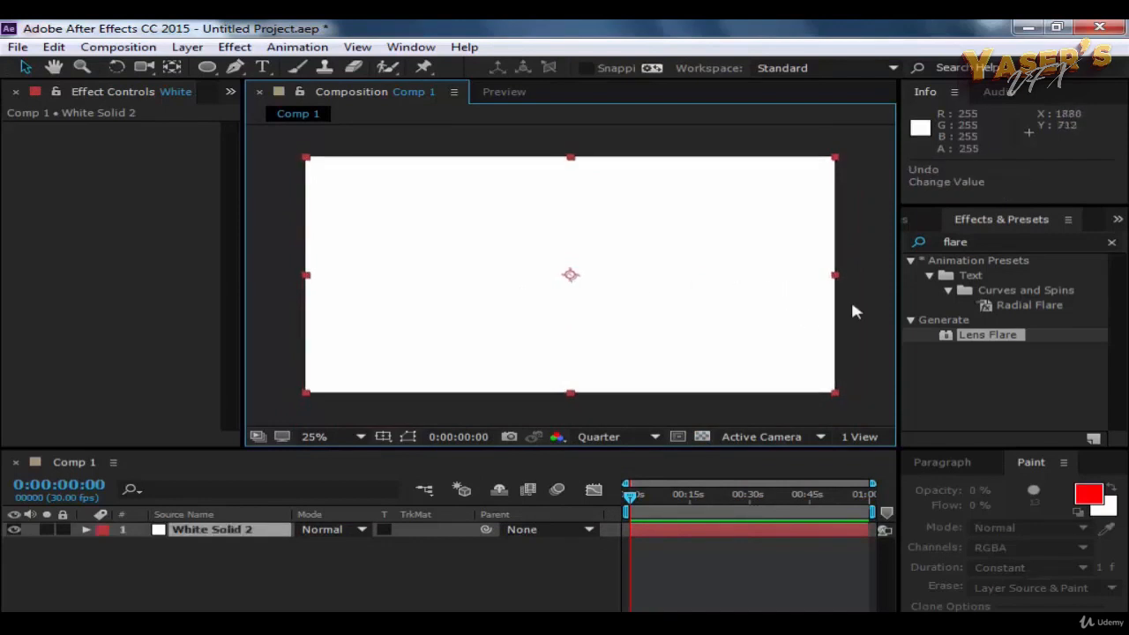
pyautogui.click(853, 310)
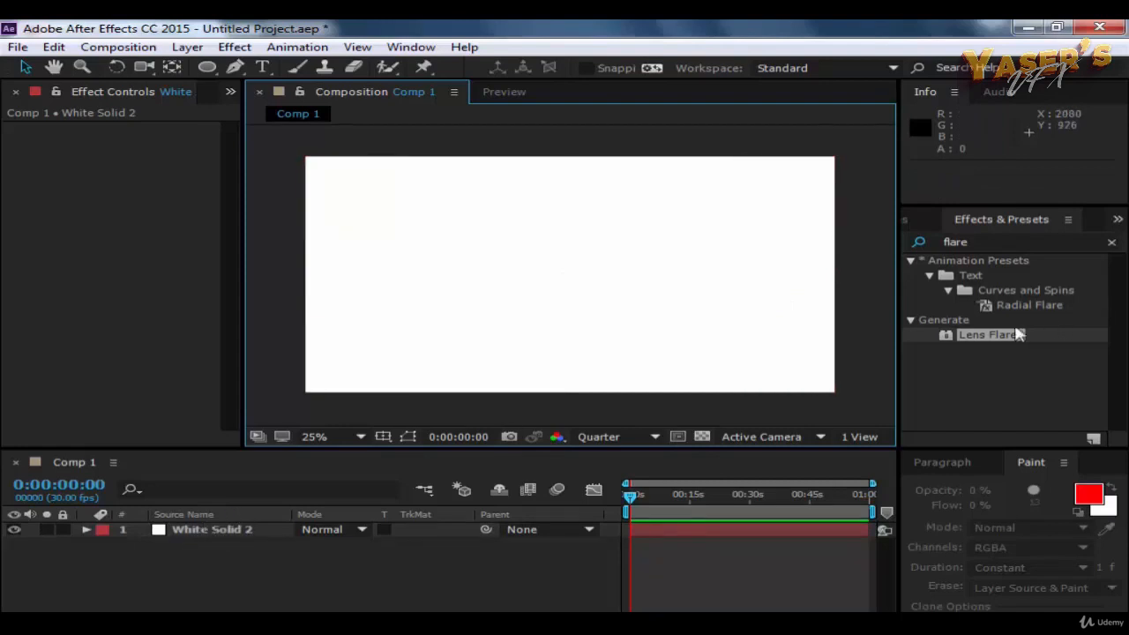
# Step: Apply Lens Flare to the white solid and set the flare centre's horizontal coordinate to about 763
pyautogui.moveTo(1019, 335); pyautogui.dragTo(239, 541)
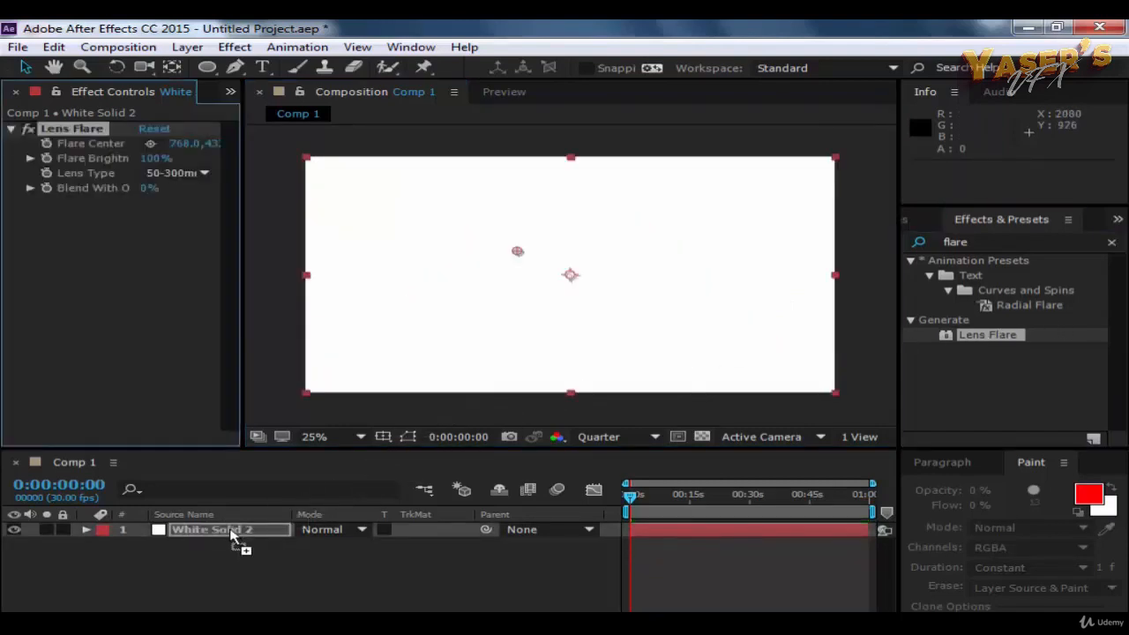
pyautogui.click(86, 532)
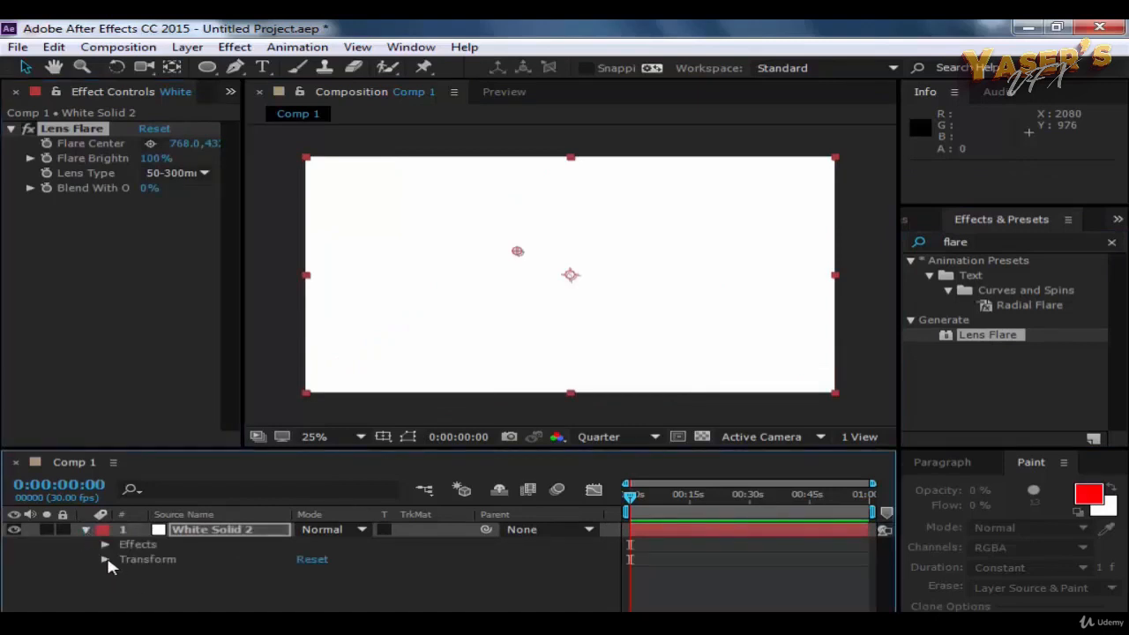
pyautogui.click(105, 559)
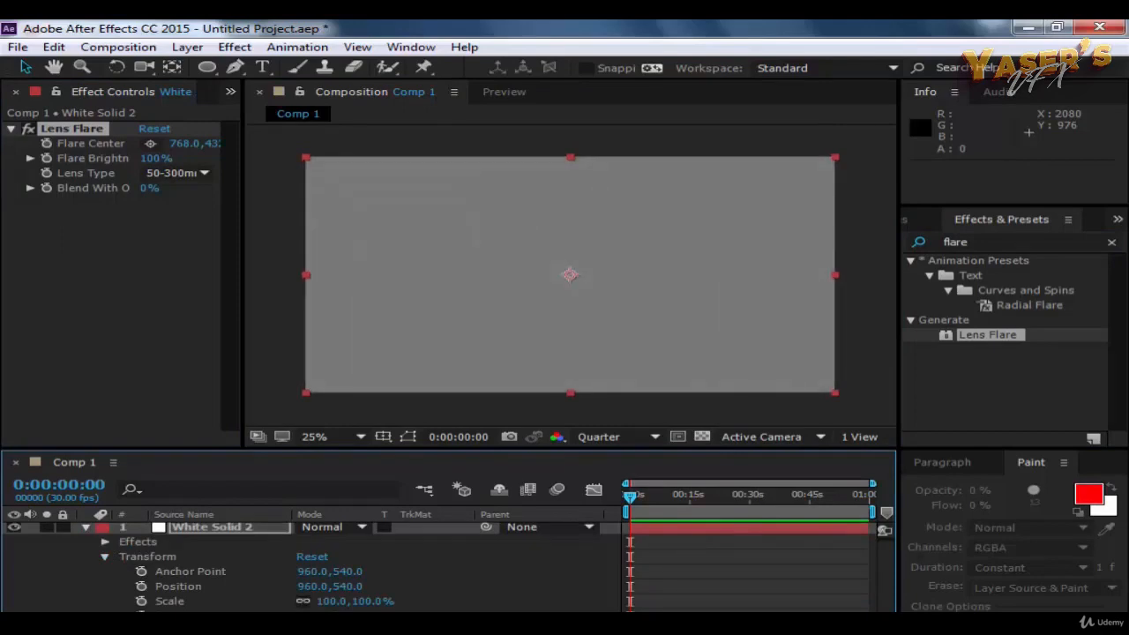
pyautogui.click(871, 359)
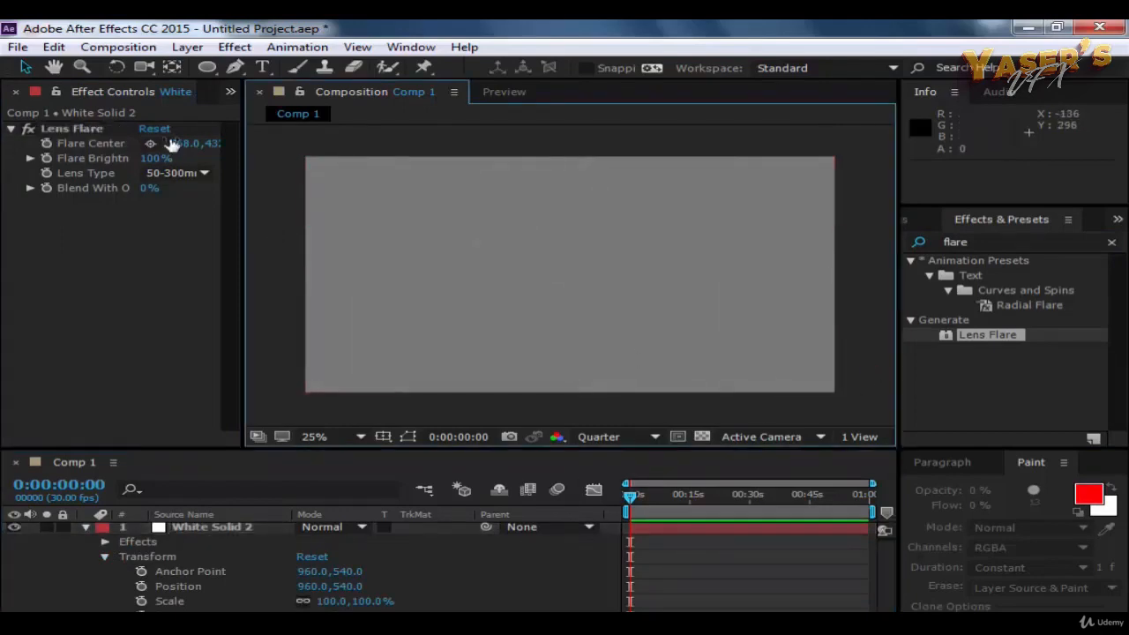
pyautogui.moveTo(177, 143)
pyautogui.mouseDown()
pyautogui.moveTo(255, 145)
pyautogui.moveTo(194, 145)
pyautogui.mouseUp()
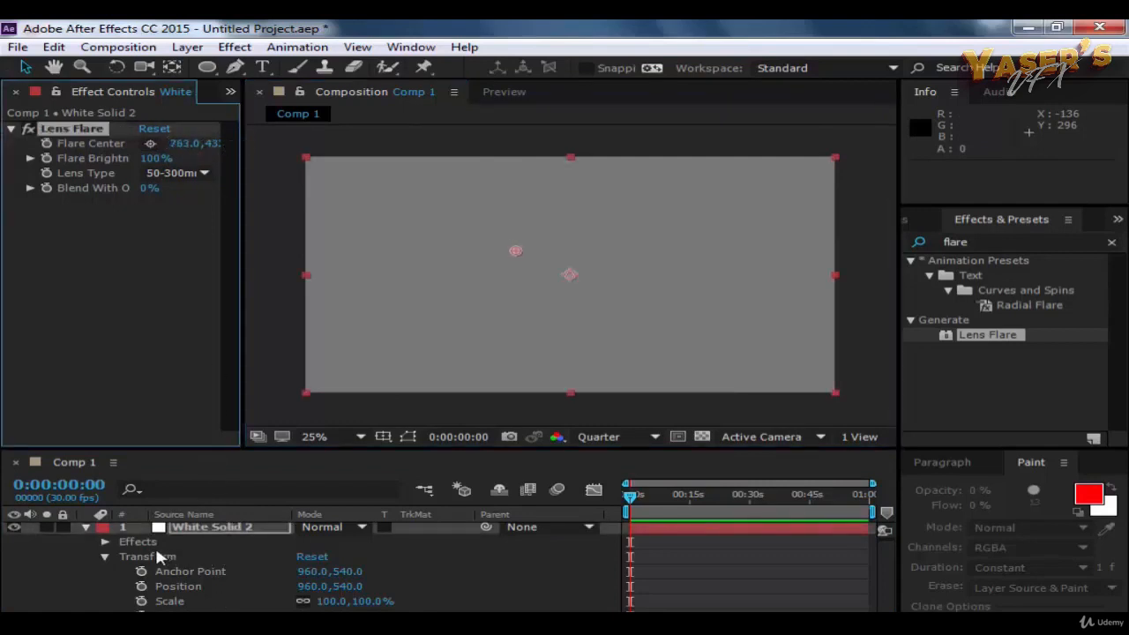
# Step: Set the white solid's Flare Brightness to about 136% and its Lens Type to 35mm Prime
pyautogui.click(123, 542)
pyautogui.click(105, 541)
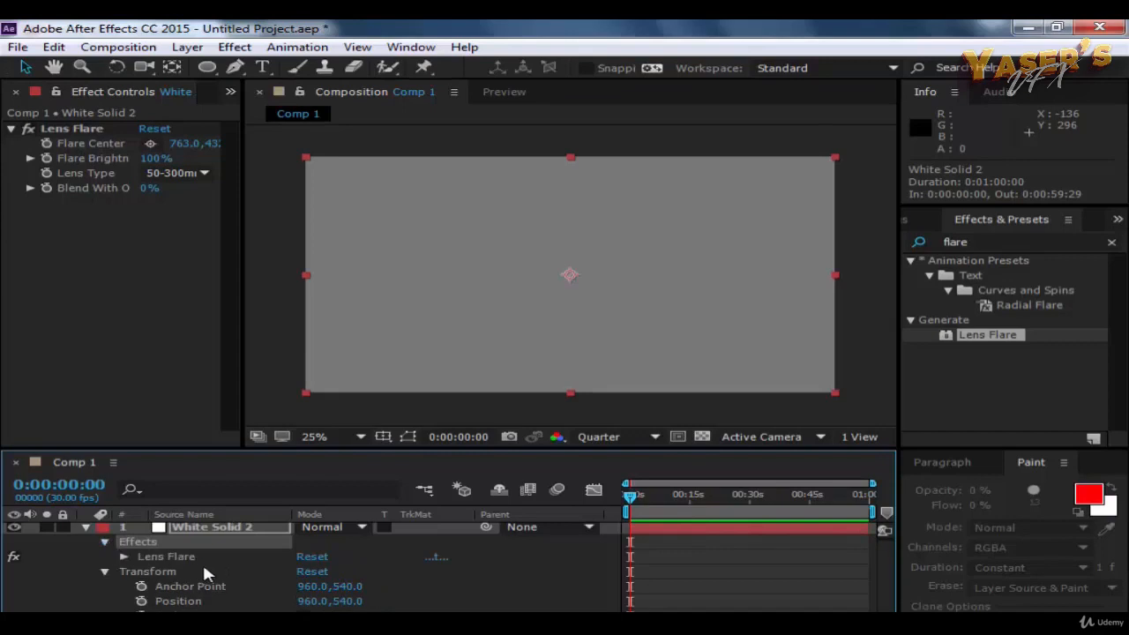
pyautogui.click(123, 556)
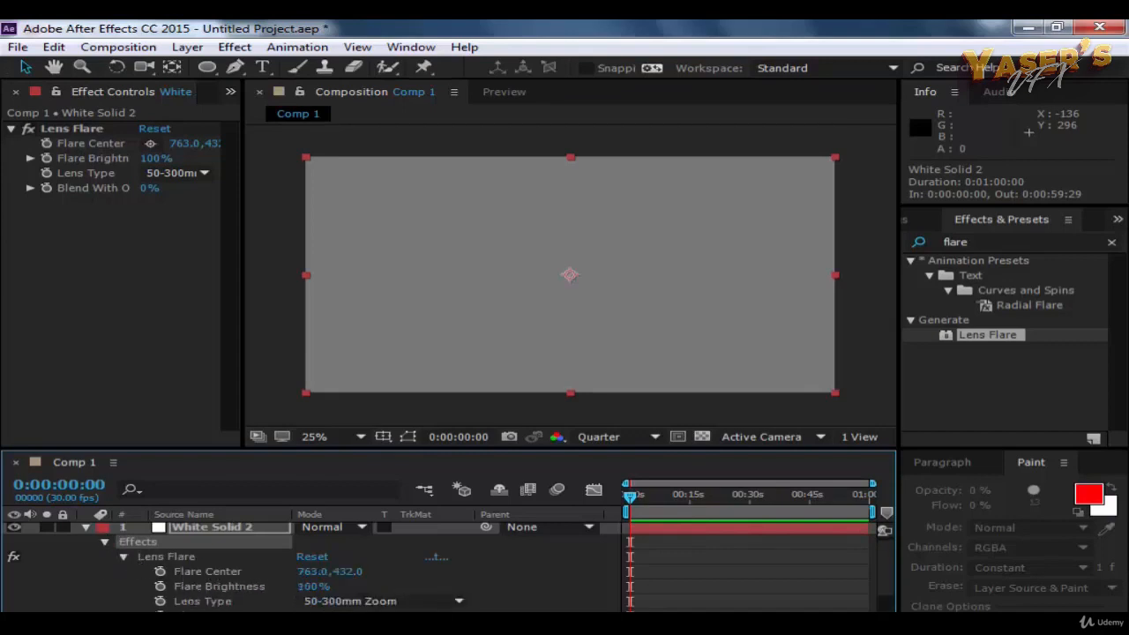
pyautogui.moveTo(313, 586); pyautogui.dragTo(346, 588)
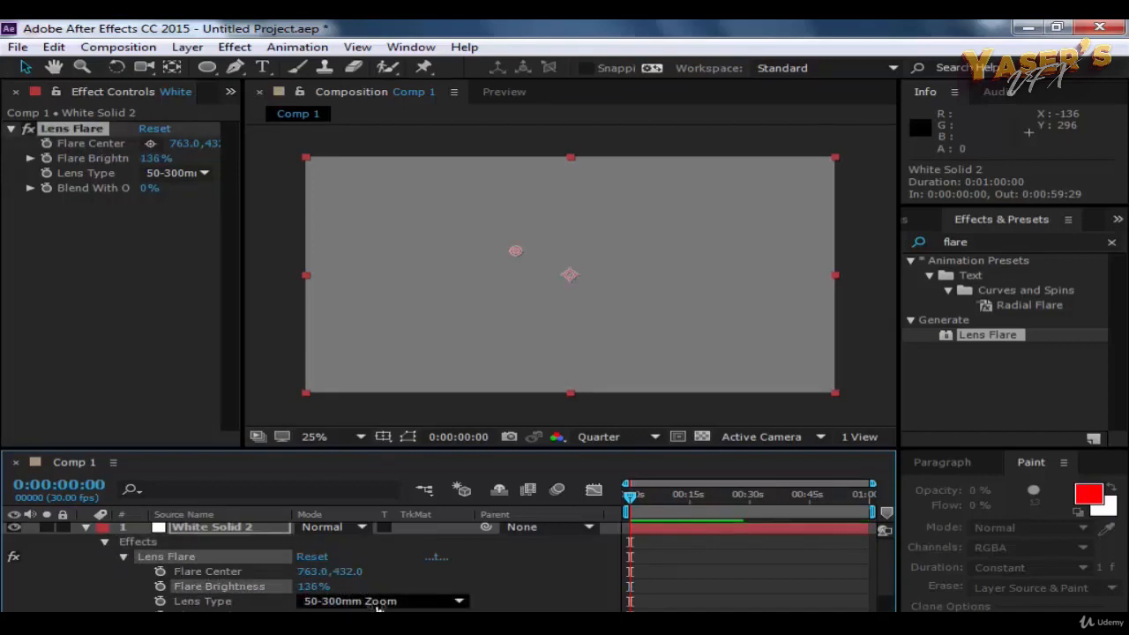
pyautogui.click(379, 604)
pyautogui.click(388, 563)
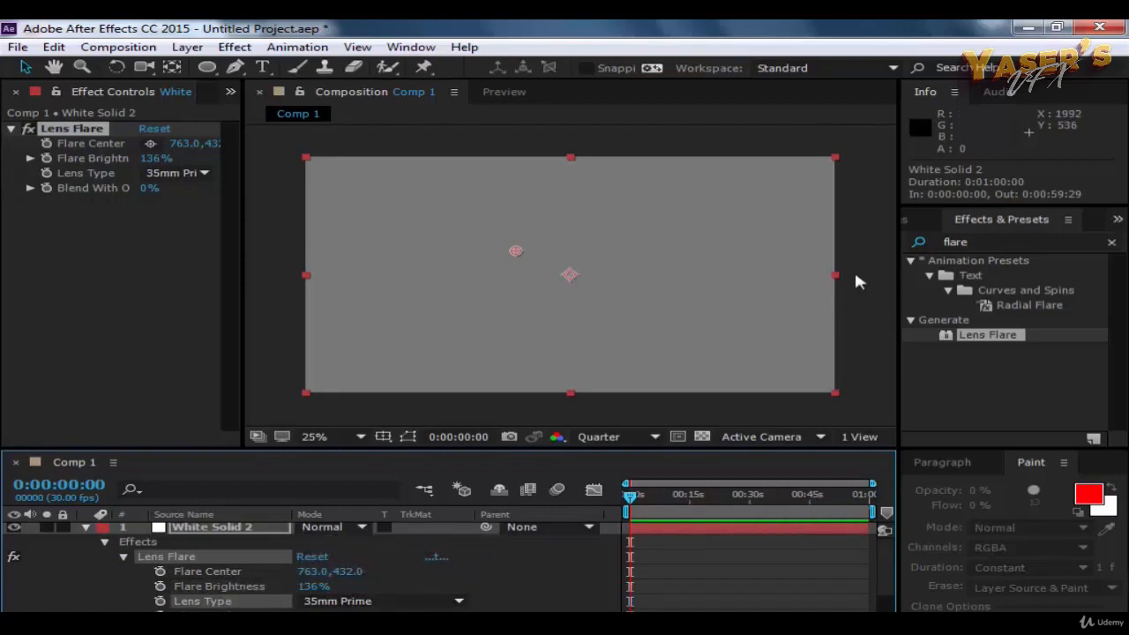
# Step: Undo the Lens Flare and its adjustments on the white solid and delete that layer
pyautogui.hotkey('ctrl', 'z')
pyautogui.hotkey('ctrl', 'z')
pyautogui.hotkey('ctrl', 'z')
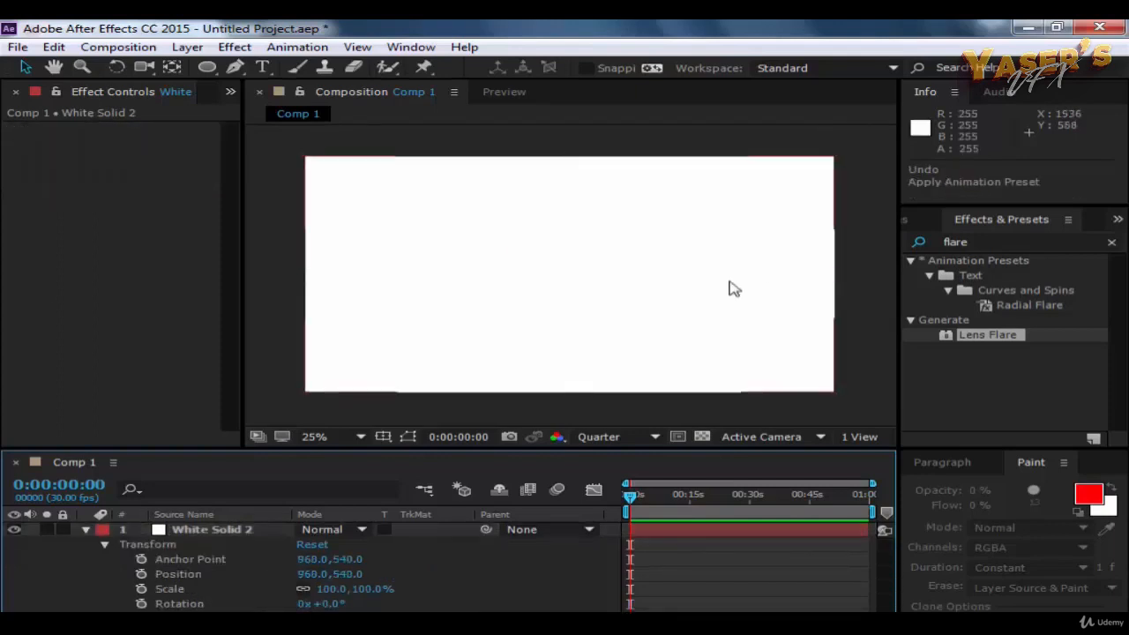
pyautogui.click(734, 288)
pyautogui.press('Delete')
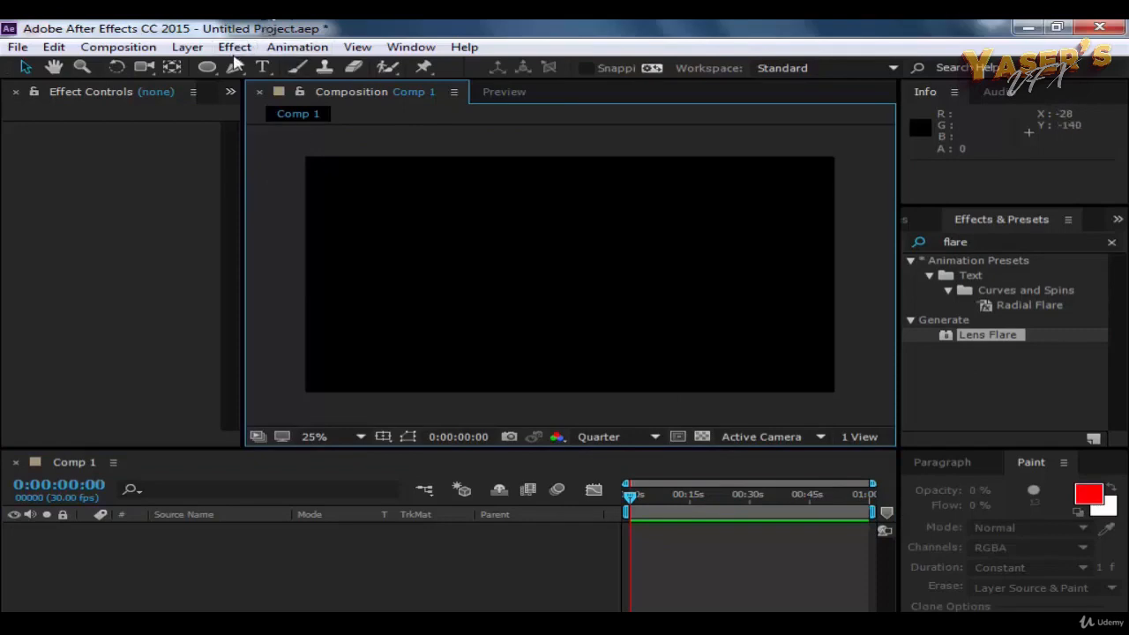
# Step: Create a near-black solid layer, 1920 x 1080 px, with colour 080808
pyautogui.click(187, 47)
pyautogui.moveTo(273, 39)
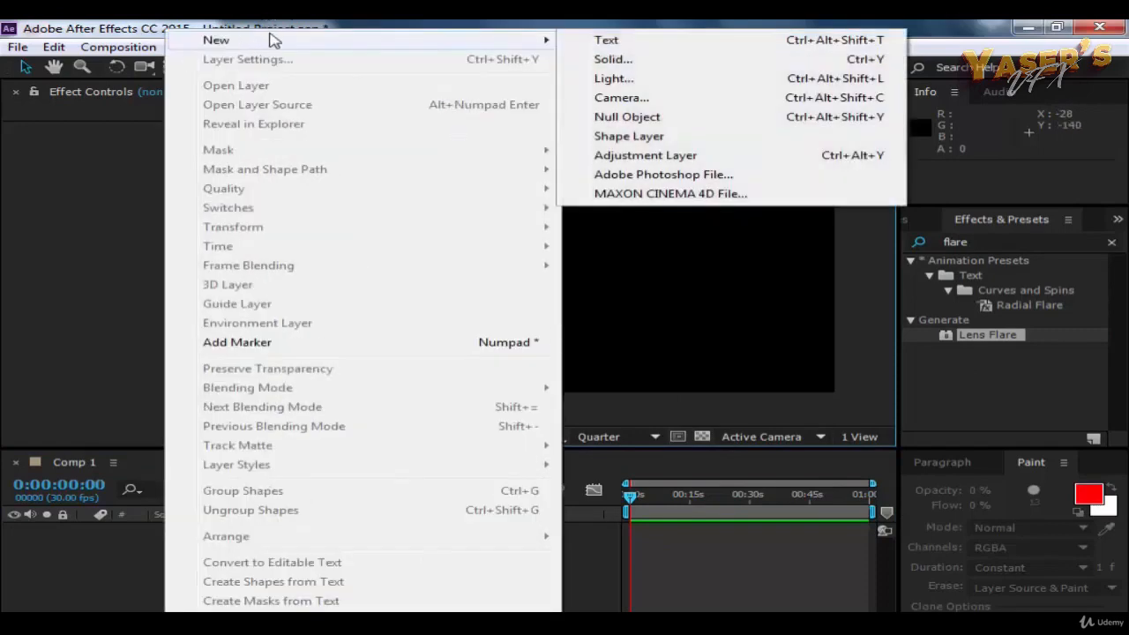
pyautogui.click(649, 60)
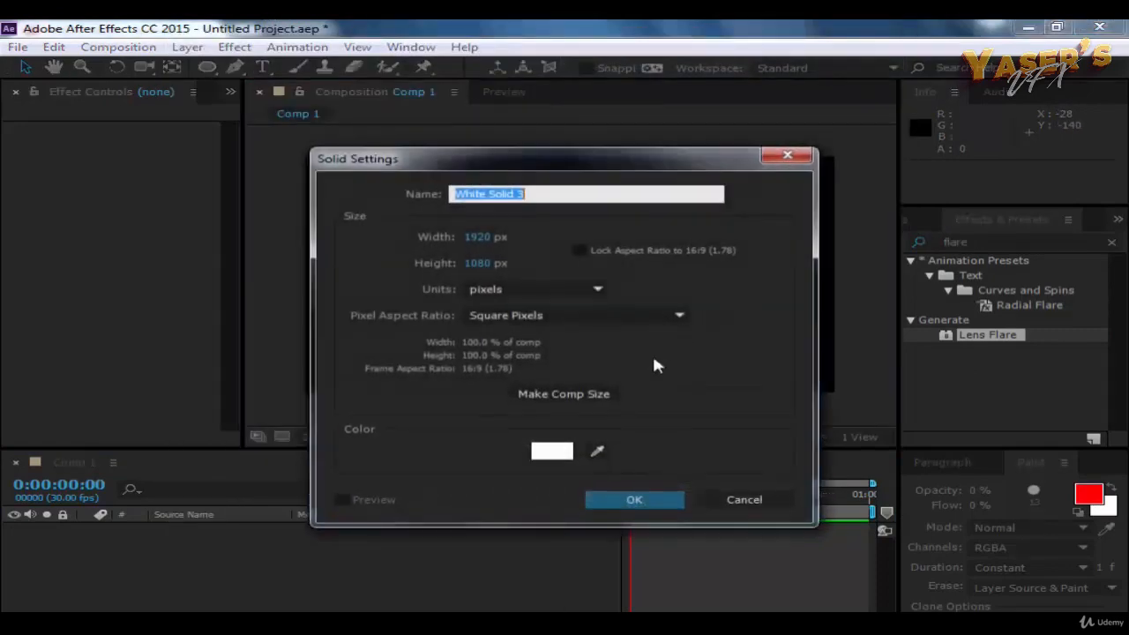
pyautogui.click(552, 451)
pyautogui.click(63, 396)
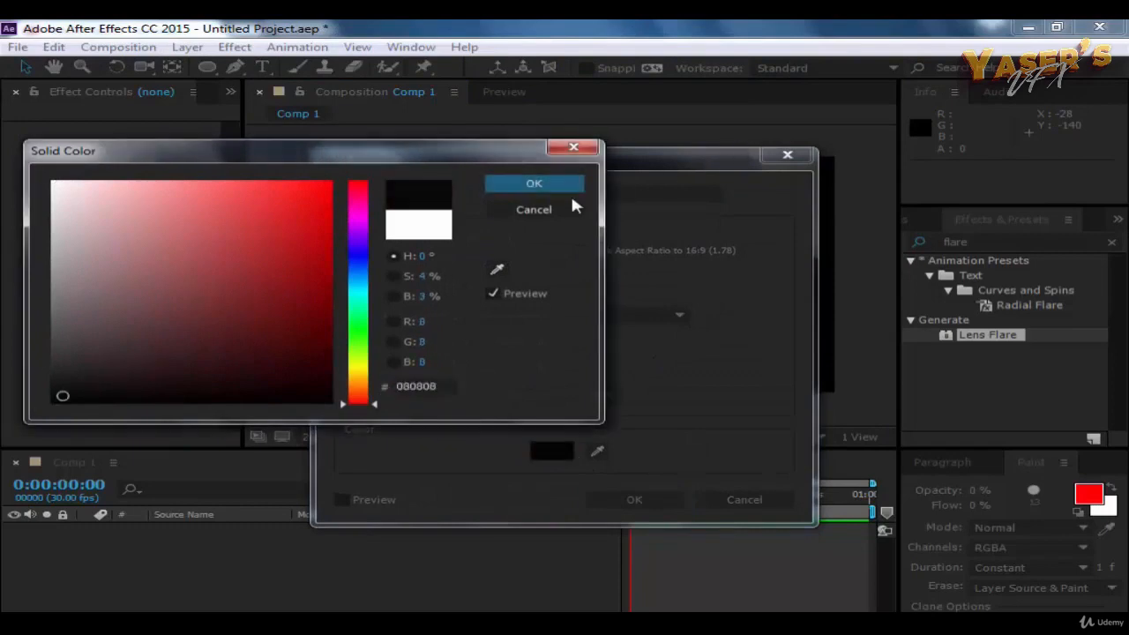
pyautogui.click(549, 182)
pyautogui.click(635, 500)
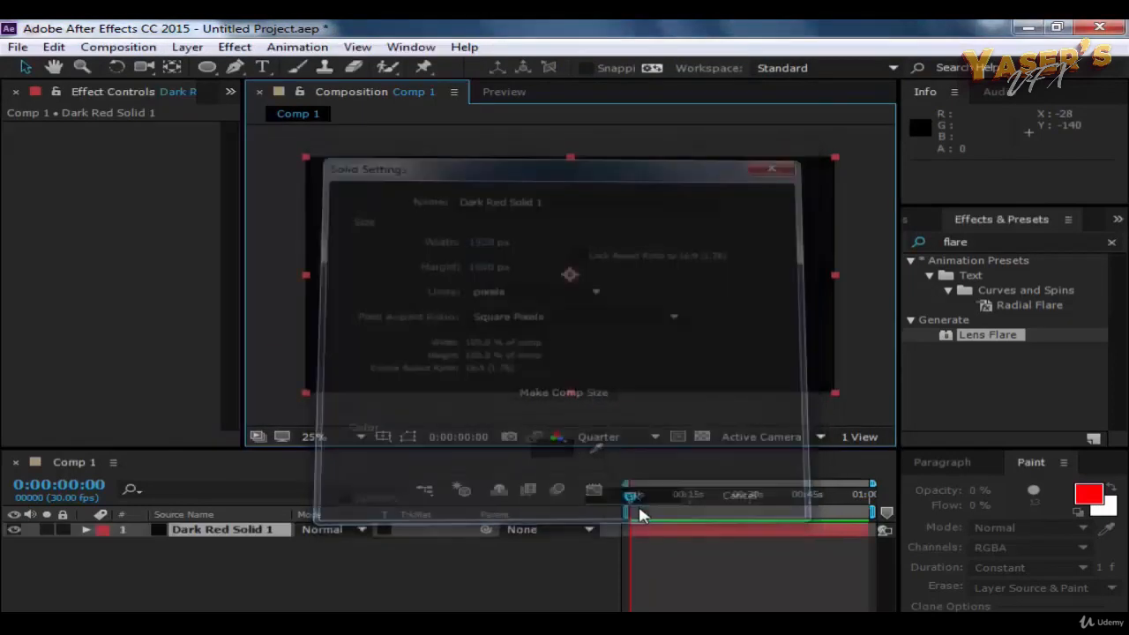
# Step: Apply Lens Flare to the near-black solid with 84% Flare Brightness and its centre at about 247, 708
pyautogui.moveTo(953, 336); pyautogui.dragTo(203, 532)
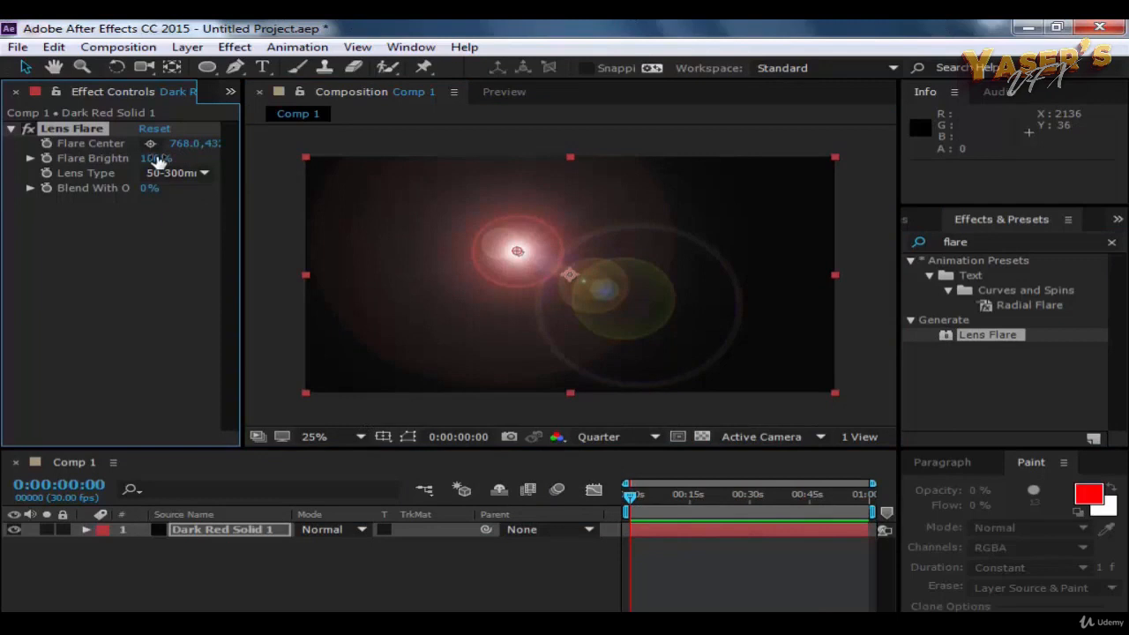
pyautogui.moveTo(157, 160); pyautogui.dragTo(39, 143)
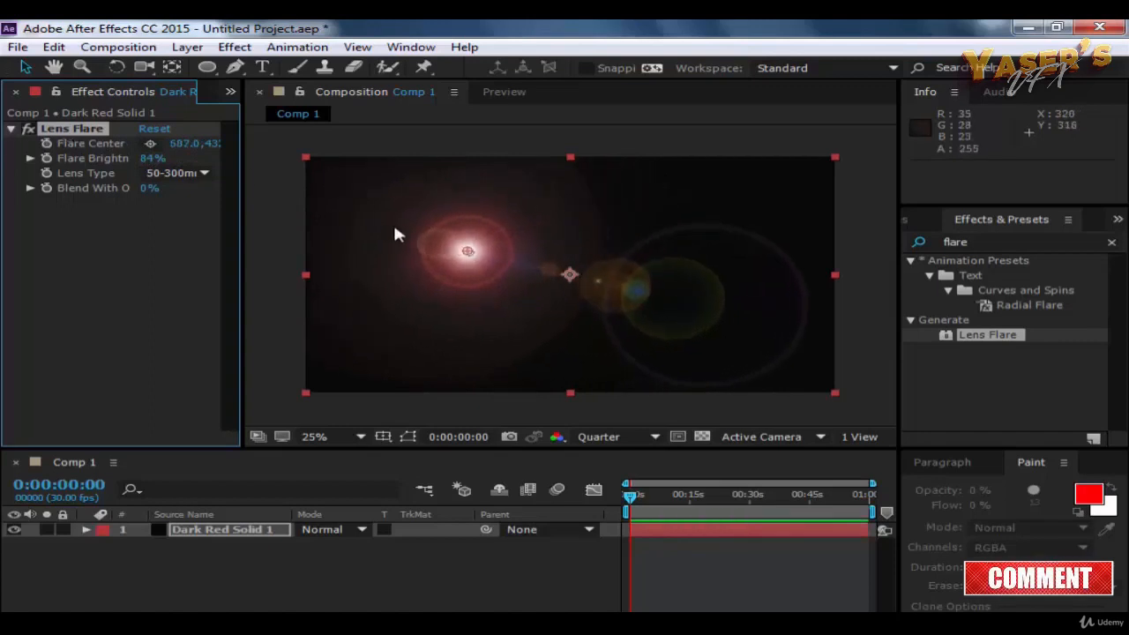
pyautogui.moveTo(468, 254); pyautogui.dragTo(377, 313)
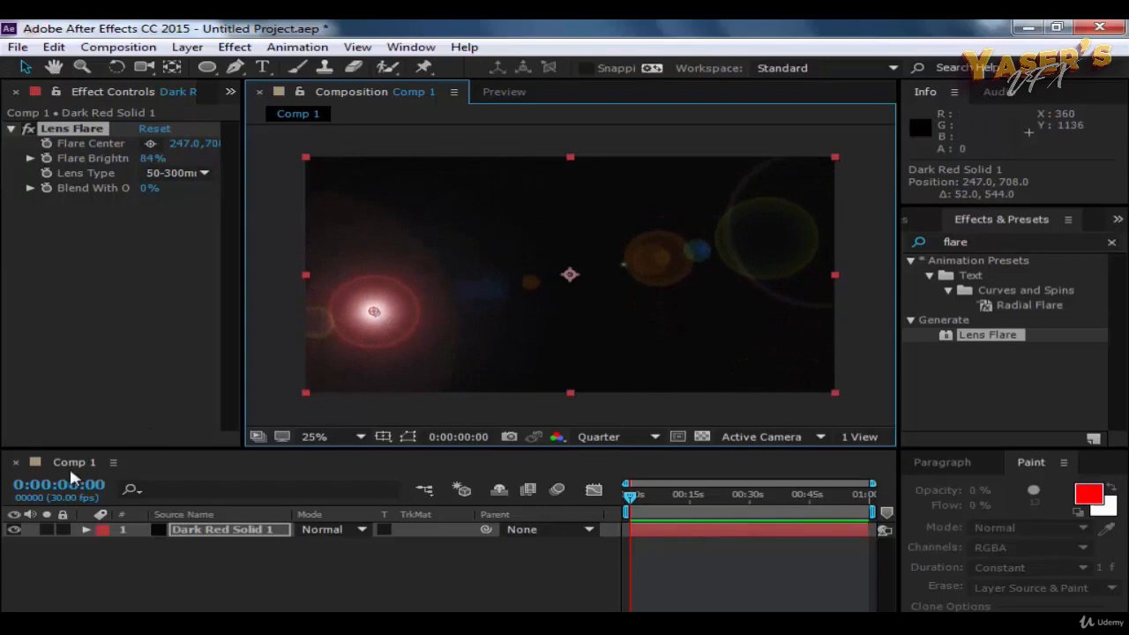
# Step: Set the Lens Flare's Blend With Original to 49% among the layer's effect properties and collapse the effect groups
pyautogui.click(86, 530)
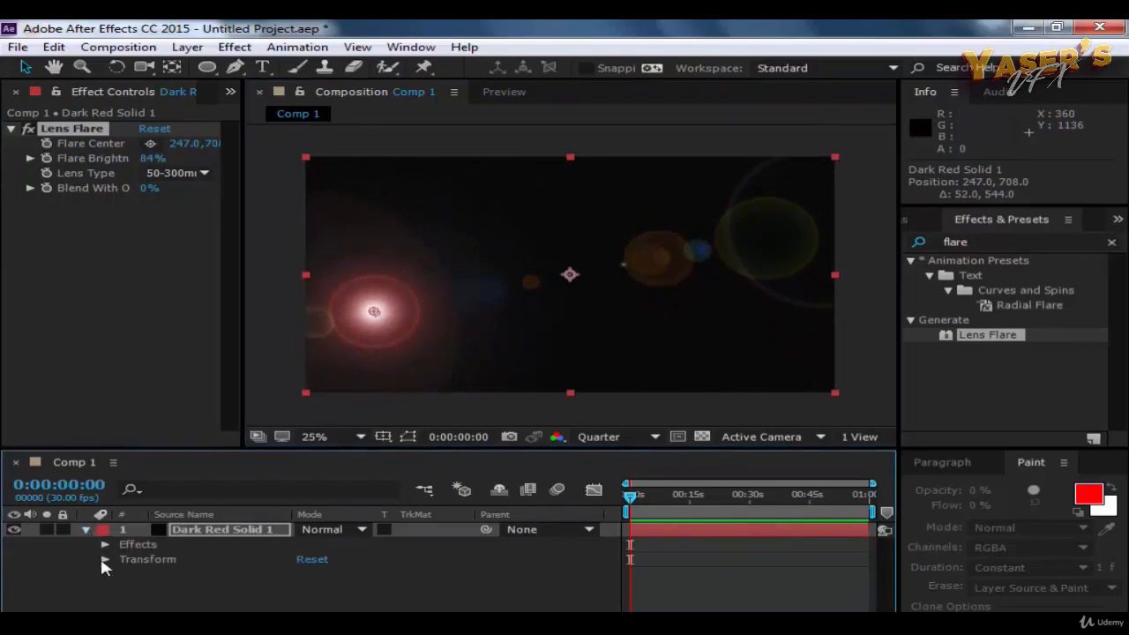
pyautogui.click(104, 559)
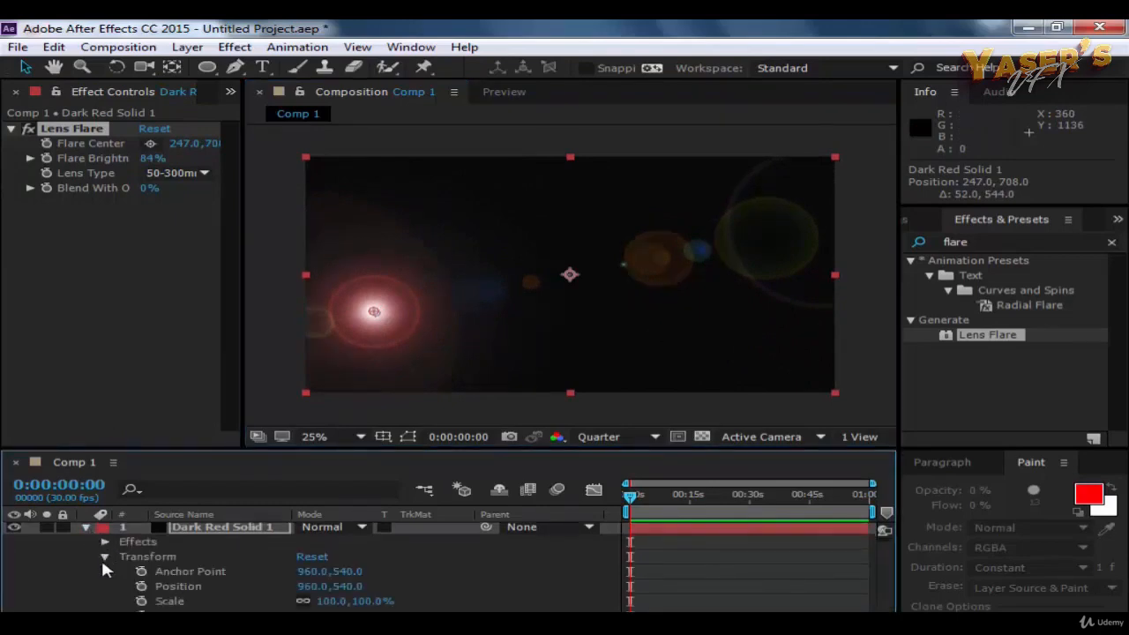
pyautogui.click(104, 557)
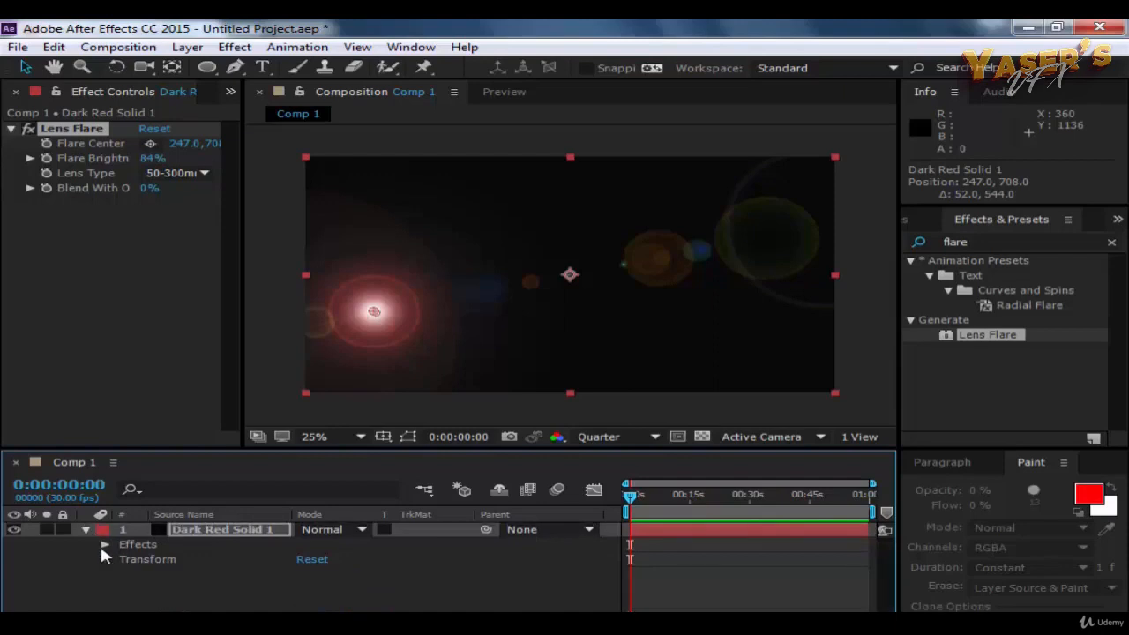
pyautogui.click(104, 543)
pyautogui.click(124, 561)
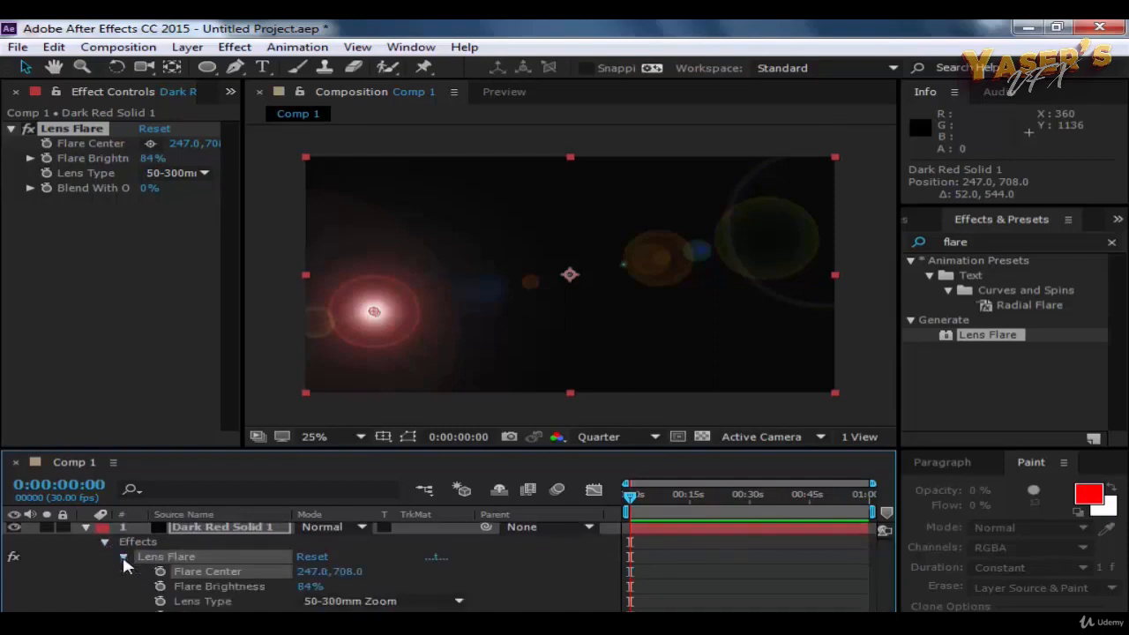
pyautogui.scroll(-1, 215, 603)
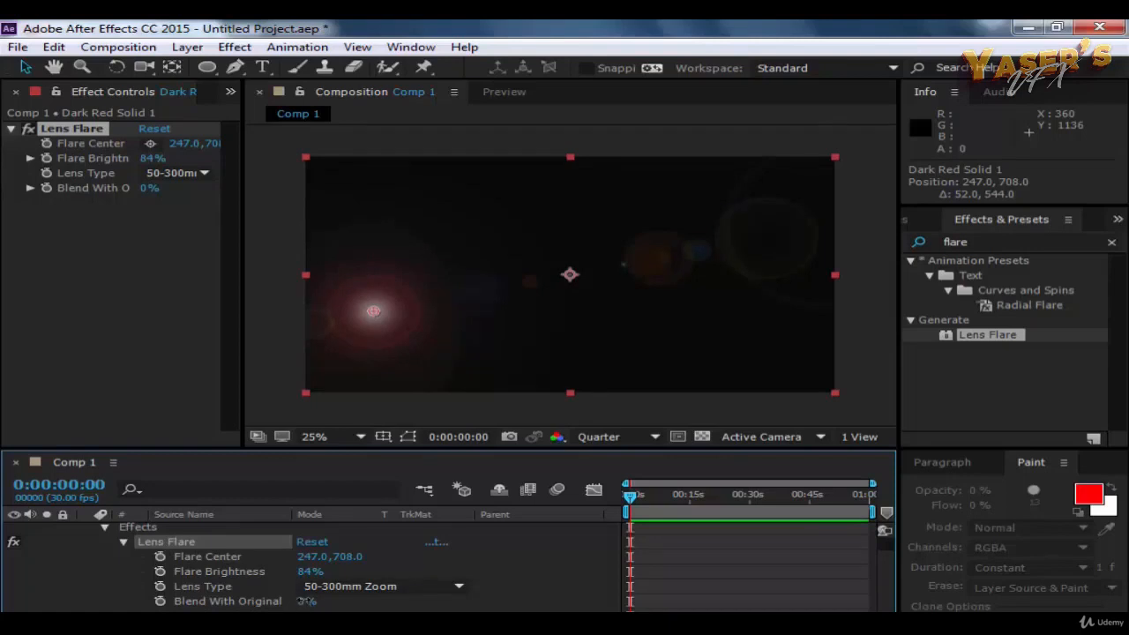
pyautogui.moveTo(303, 601); pyautogui.dragTo(356, 602)
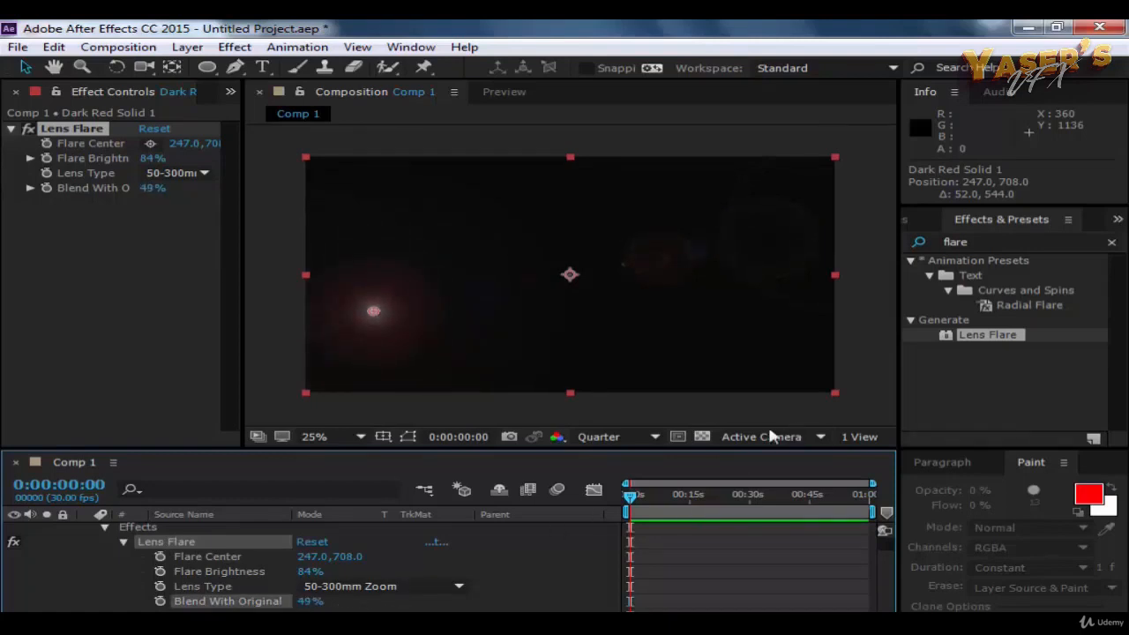
pyautogui.click(124, 543)
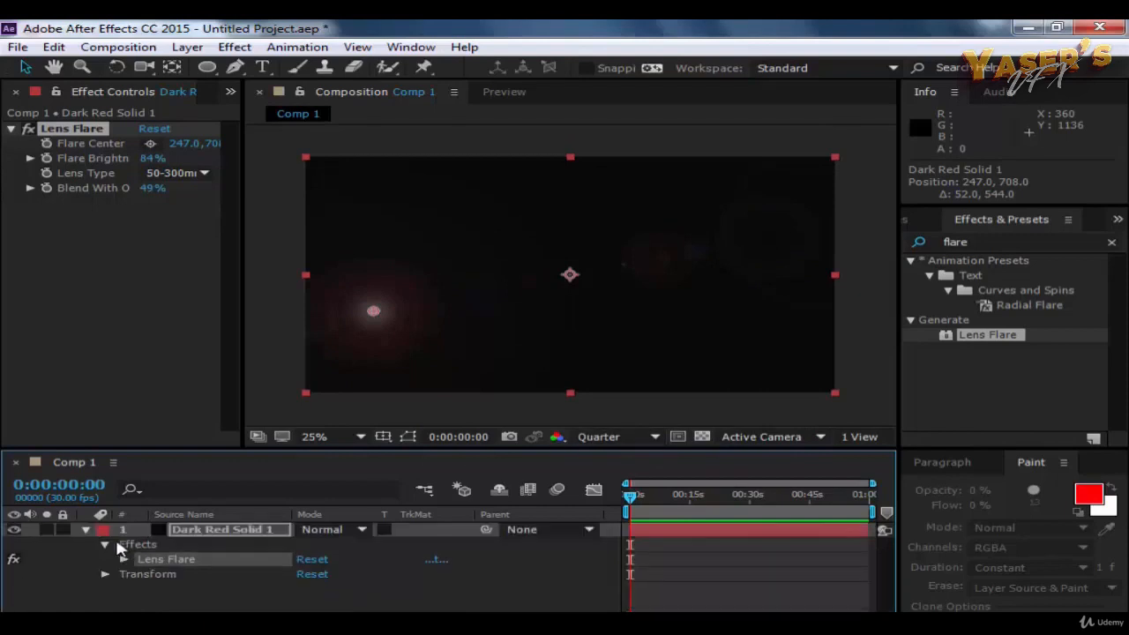
pyautogui.click(104, 544)
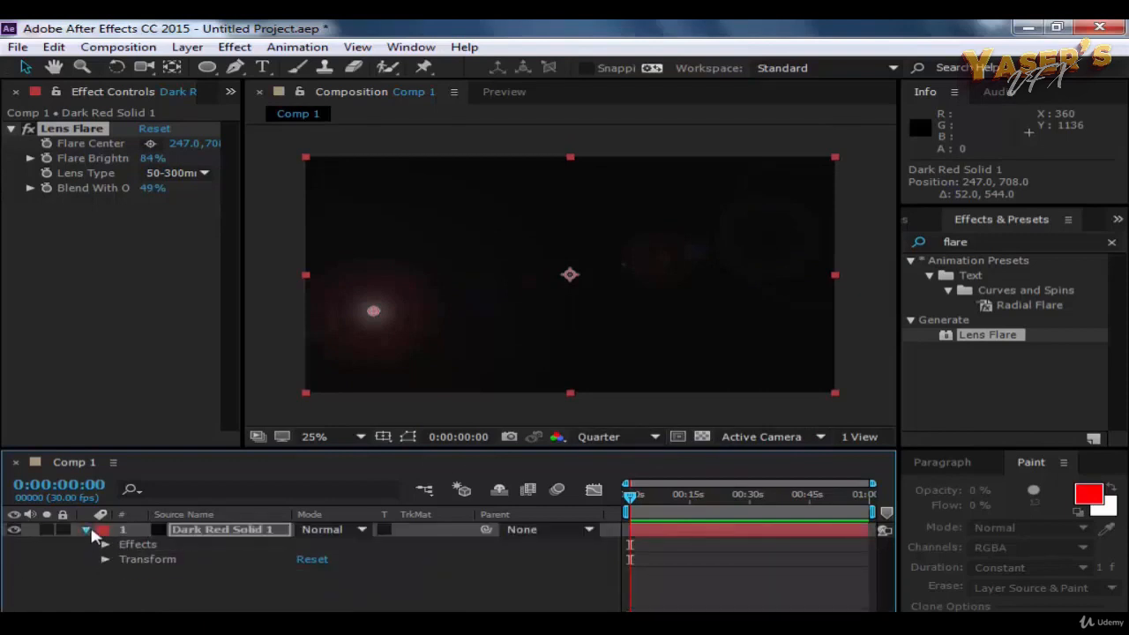
# Step: Duplicate the near-black Lens Flare solid and set the blending mode of both copies to Screen
pyautogui.click(88, 530)
pyautogui.click(282, 596)
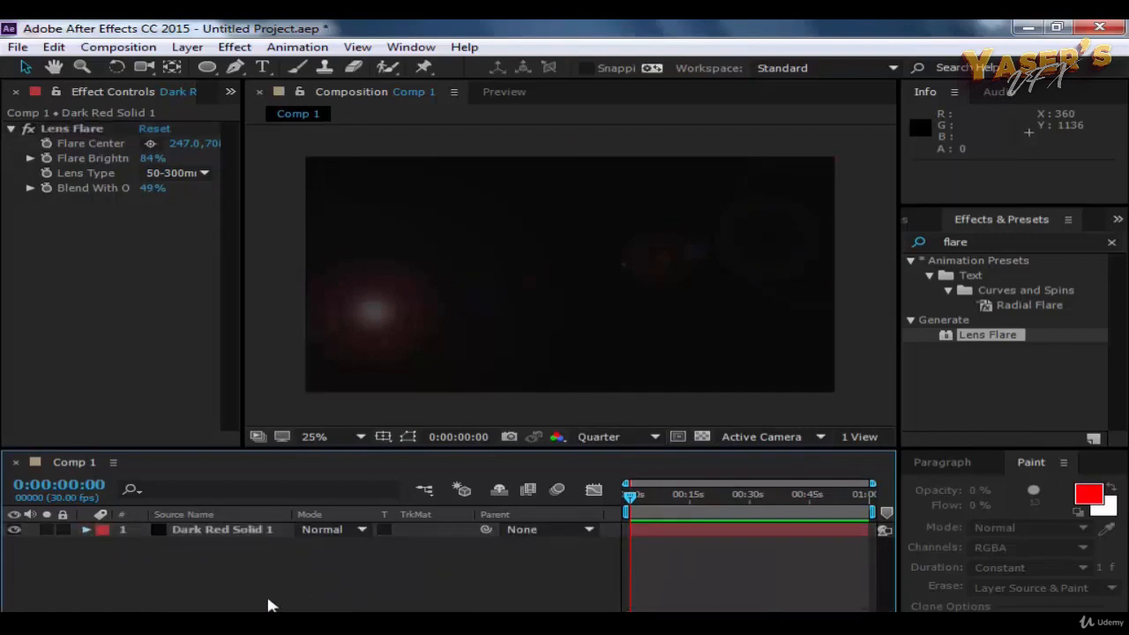
pyautogui.click(233, 531)
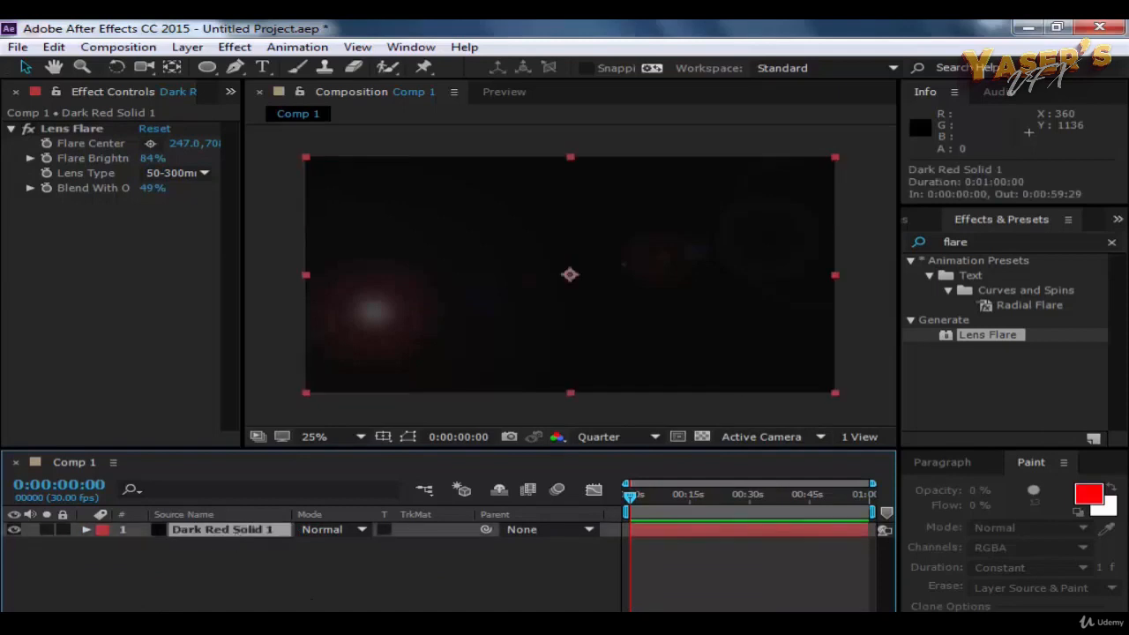
pyautogui.hotkey('ctrl', 'd')
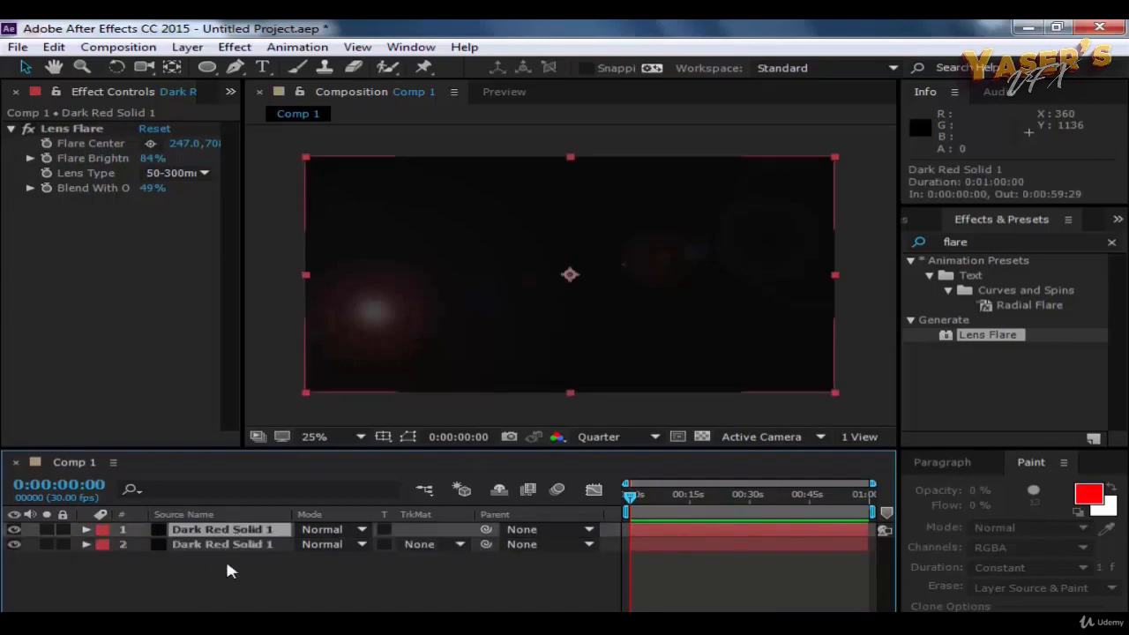
pyautogui.click(355, 529)
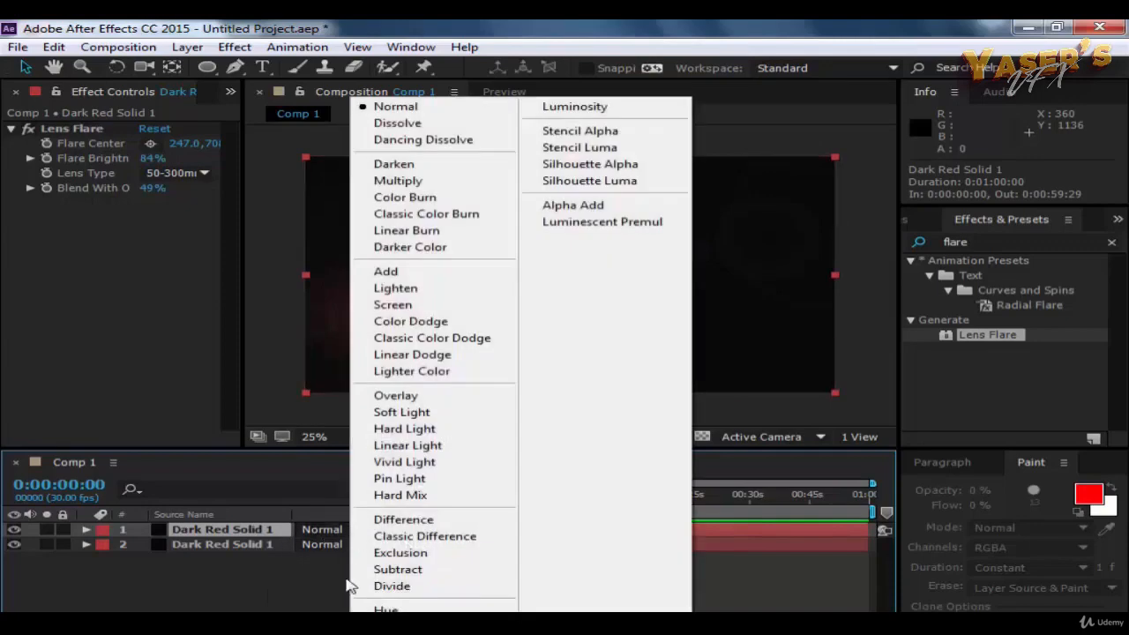
pyautogui.click(445, 304)
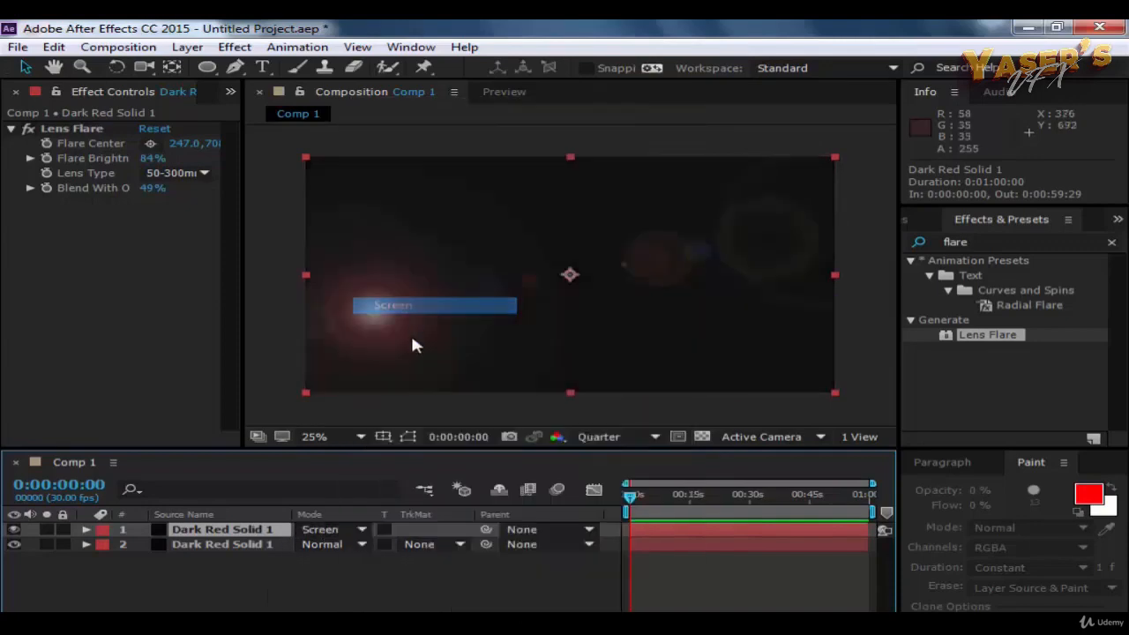
pyautogui.click(347, 546)
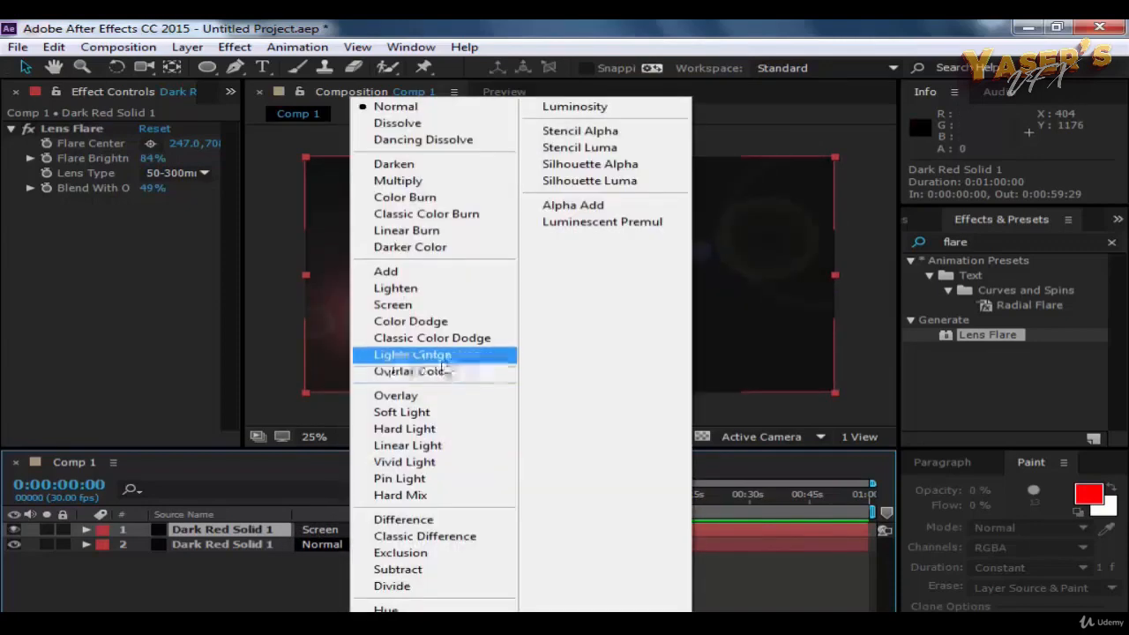
pyautogui.click(420, 306)
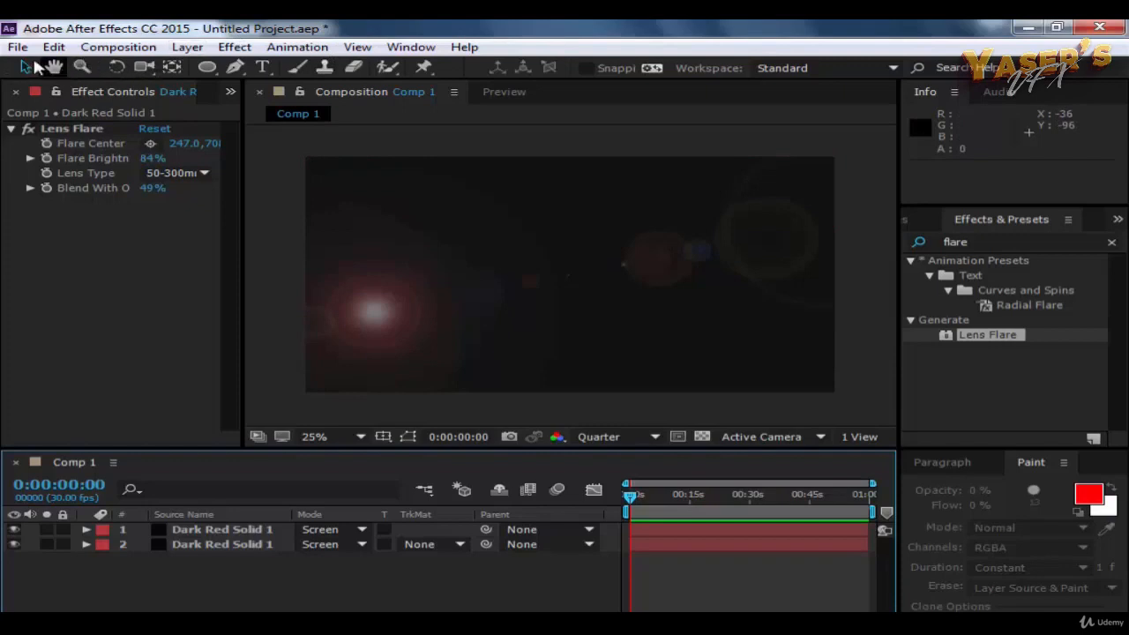
# Step: Create a new text layer reading SLIDESHOW TEXT
pyautogui.click(187, 47)
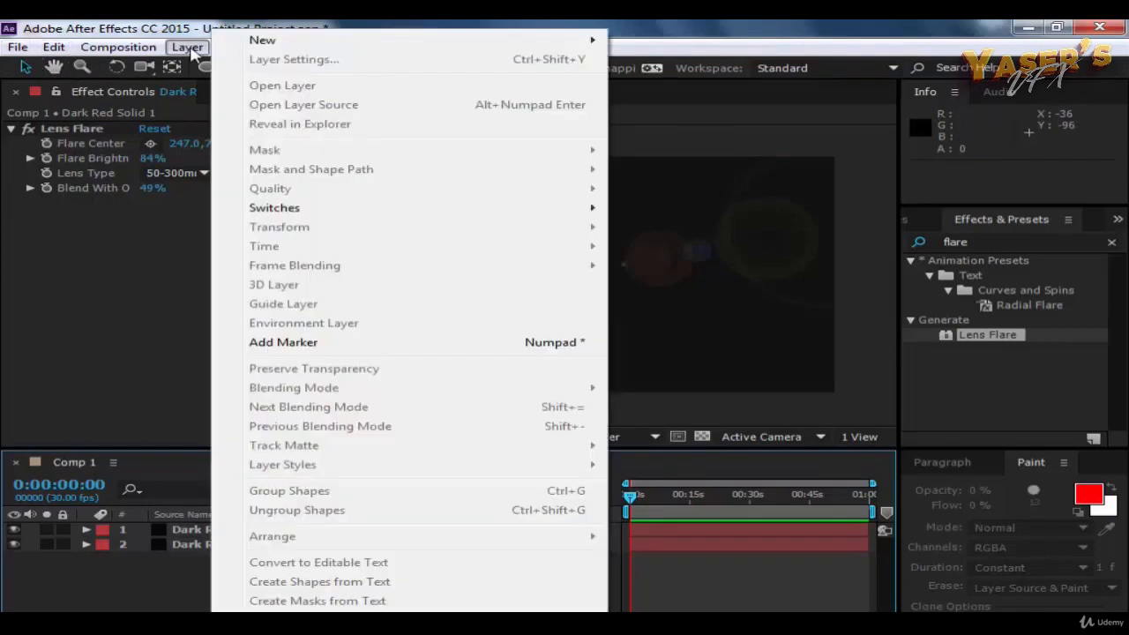
pyautogui.moveTo(259, 41)
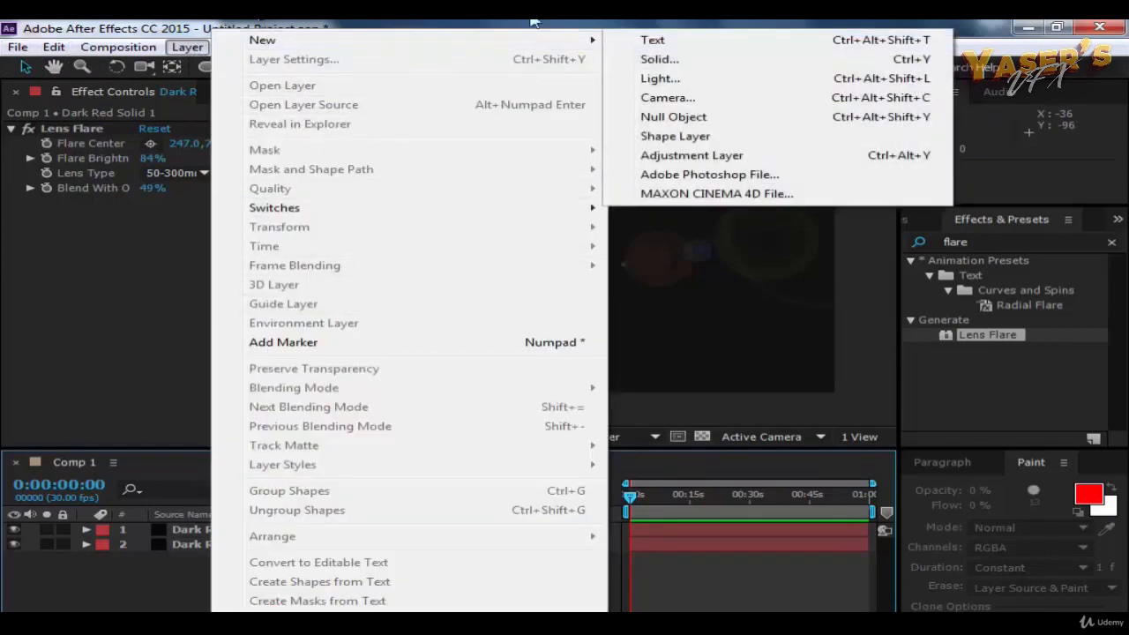
pyautogui.click(665, 41)
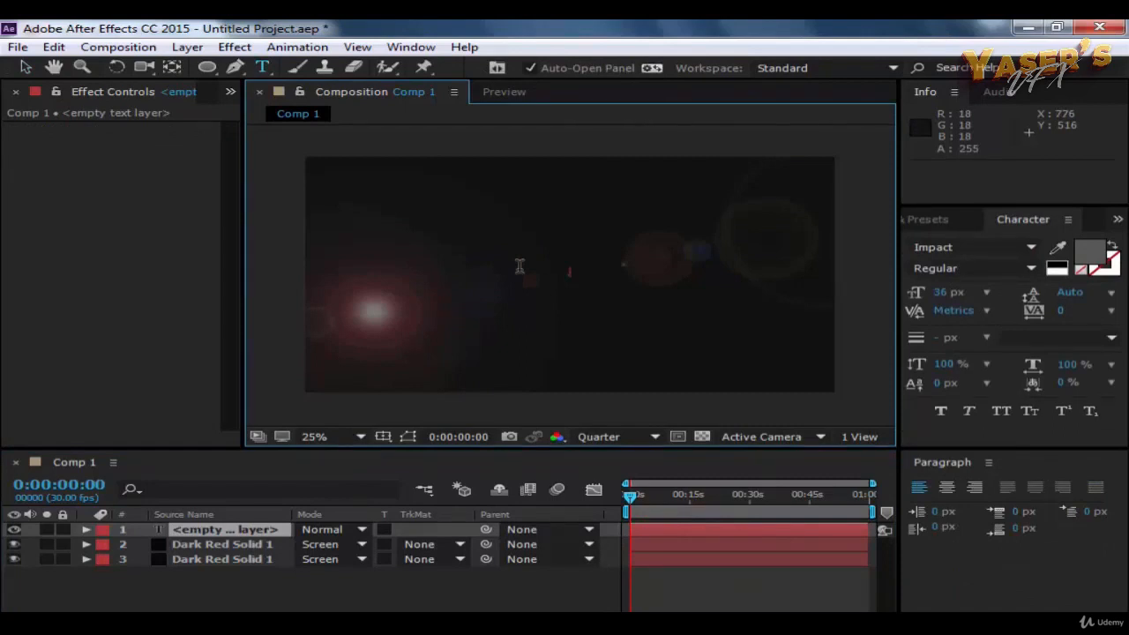
pyautogui.write('SL')
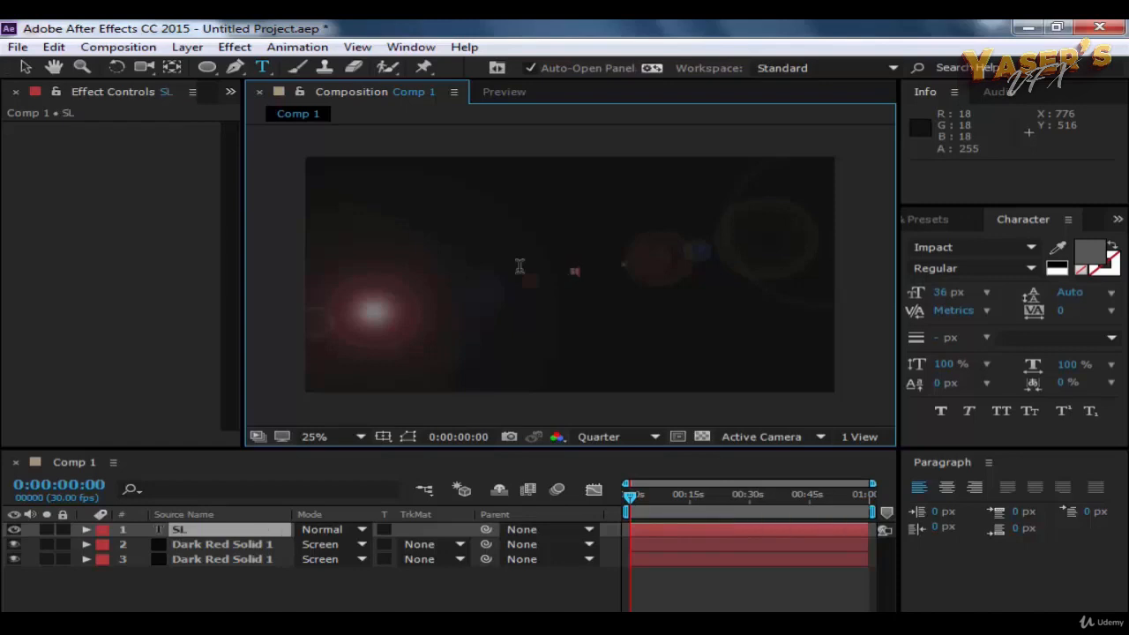
pyautogui.write('IDES')
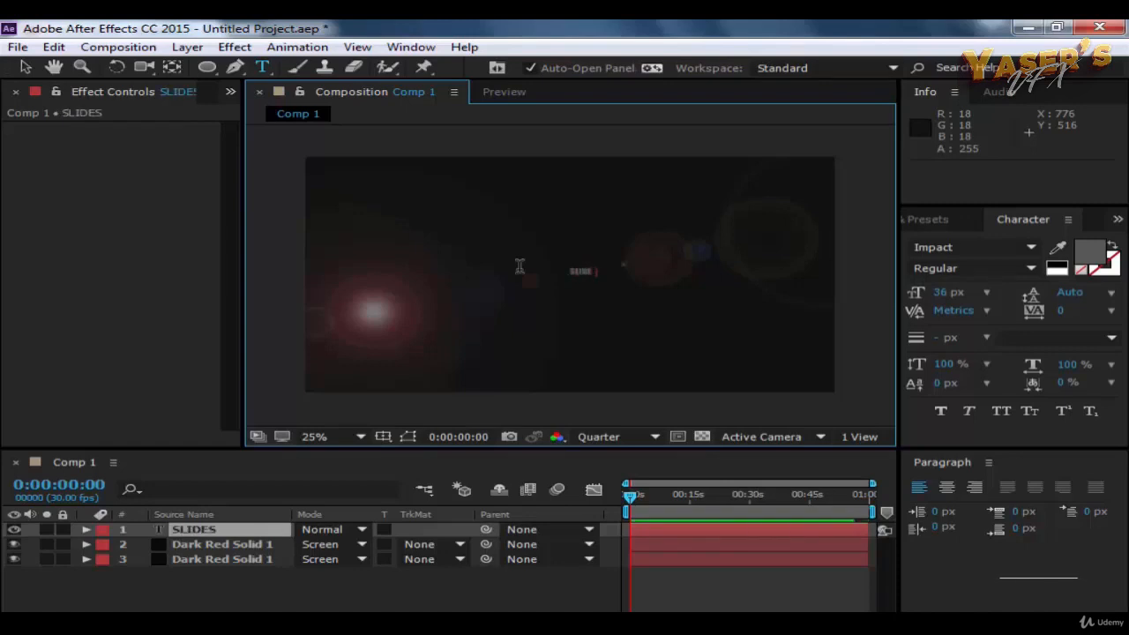
pyautogui.write('HOW')
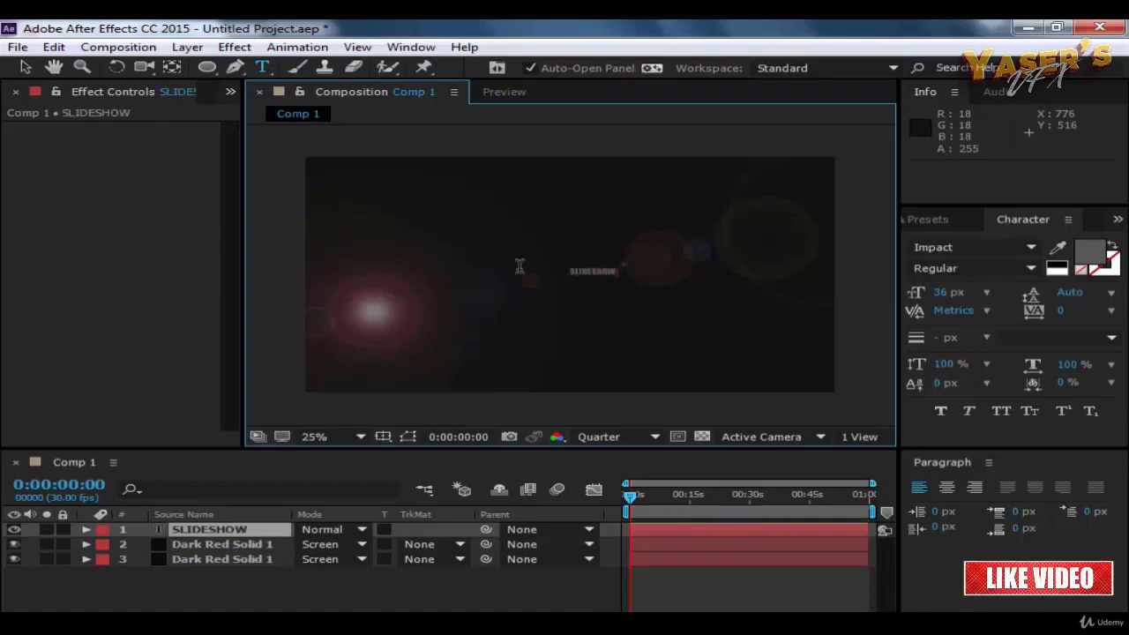
pyautogui.write(' TE')
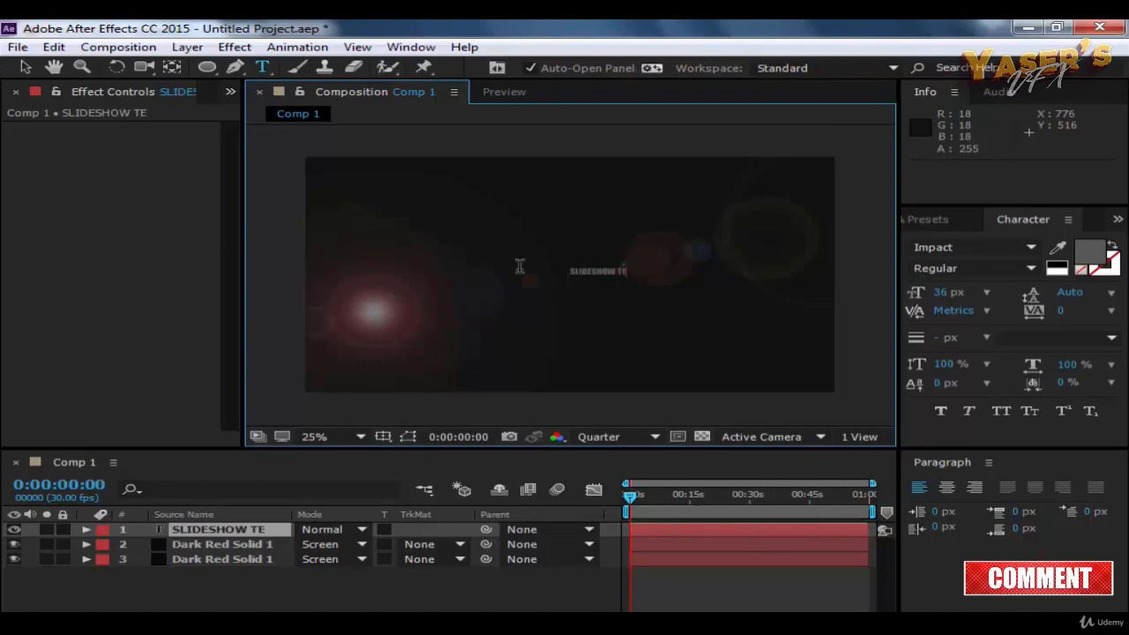
pyautogui.write('XT')
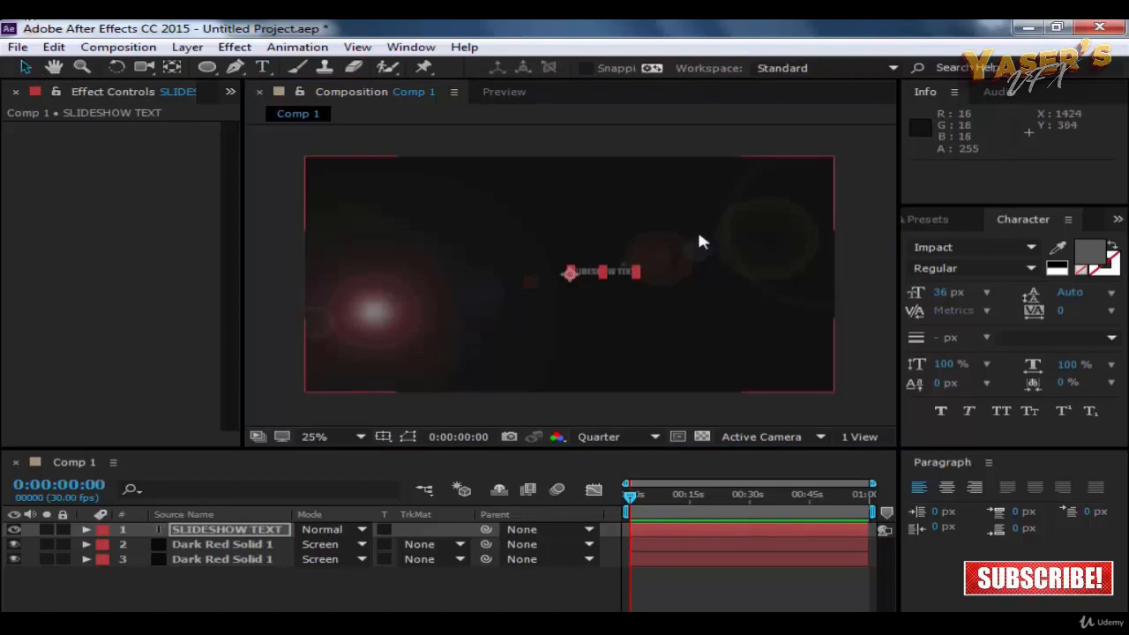
pyautogui.click(652, 139)
# Step: Enlarge the SLIDESHOW TEXT layer to about half the composition's width and centre it horizontally in the upper half
pyautogui.click(599, 269)
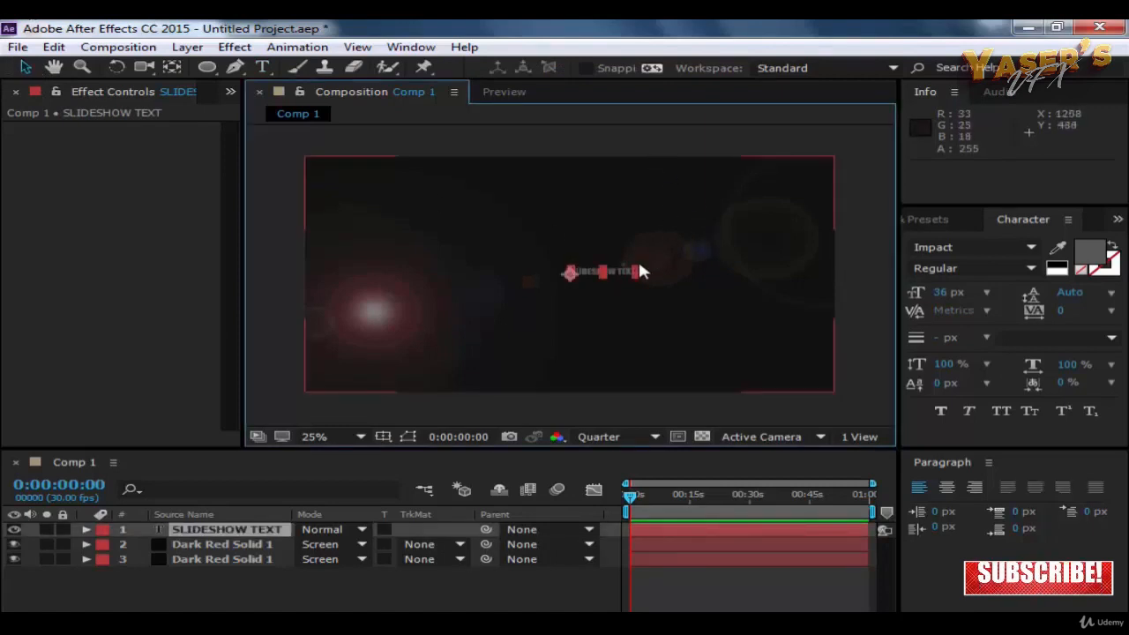
pyautogui.moveTo(637, 268); pyautogui.dragTo(647, 244)
pyautogui.click(711, 148)
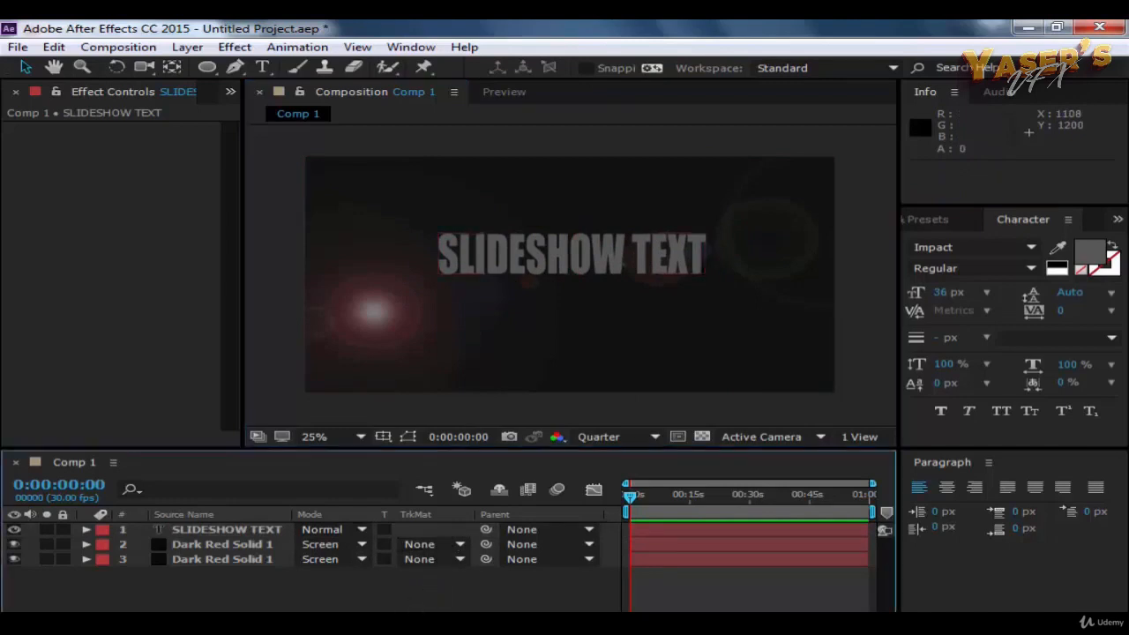
# Step: Make the text layer and both Lens Flare solids 3D layers
pyautogui.click(449, 607)
pyautogui.click(419, 530)
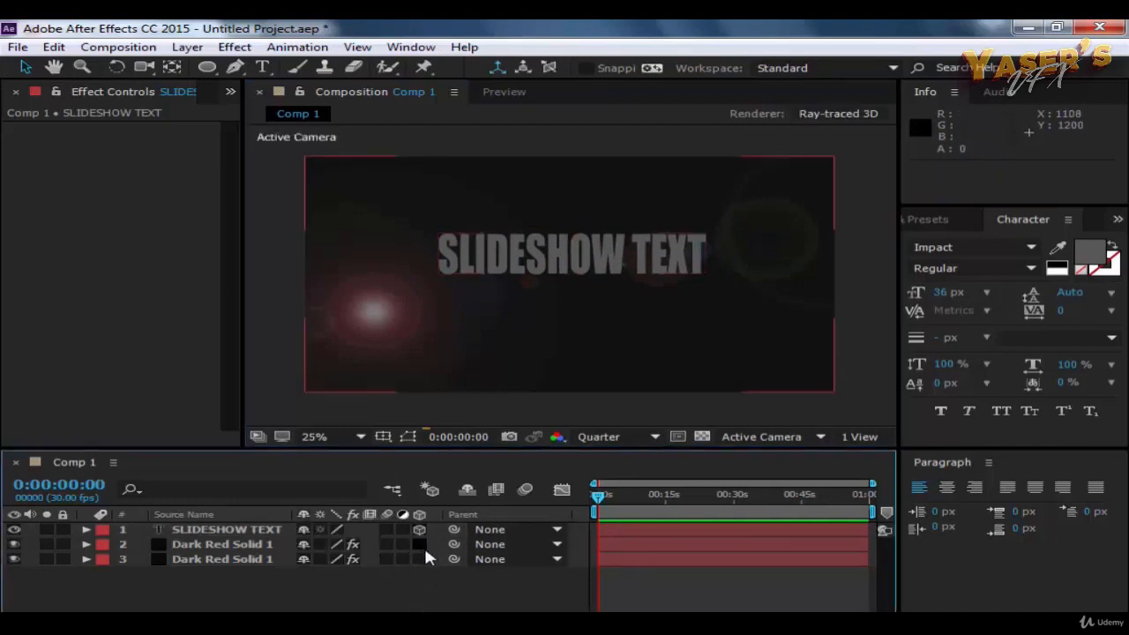
pyautogui.click(420, 544)
pyautogui.click(420, 559)
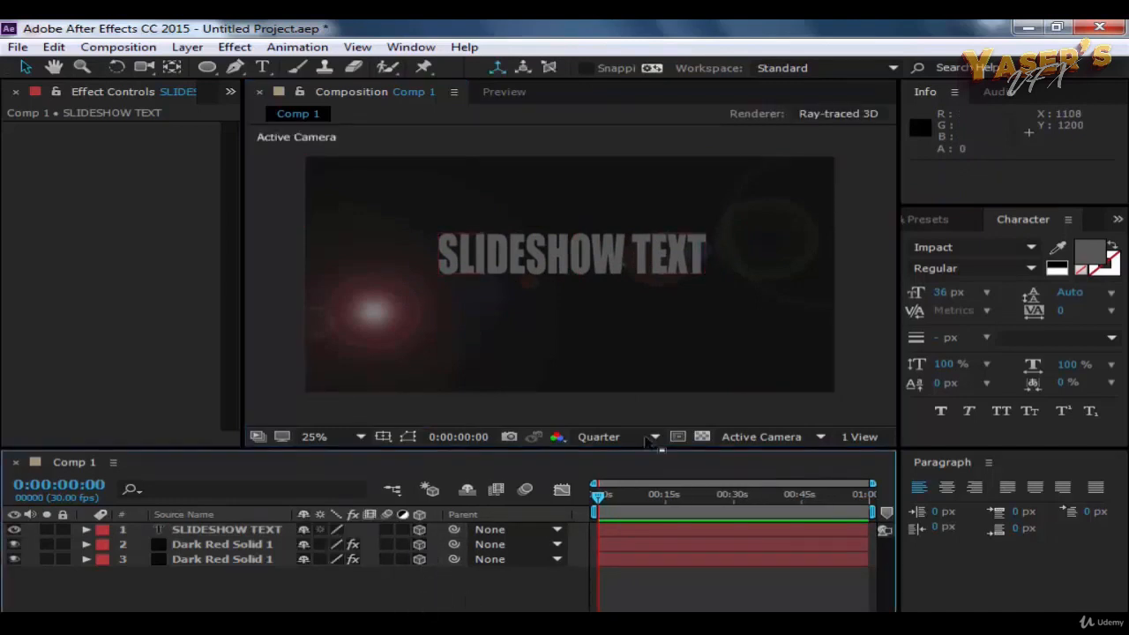
# Step: Change the composition's renderer to Classic 3D
pyautogui.click(796, 139)
pyautogui.click(819, 113)
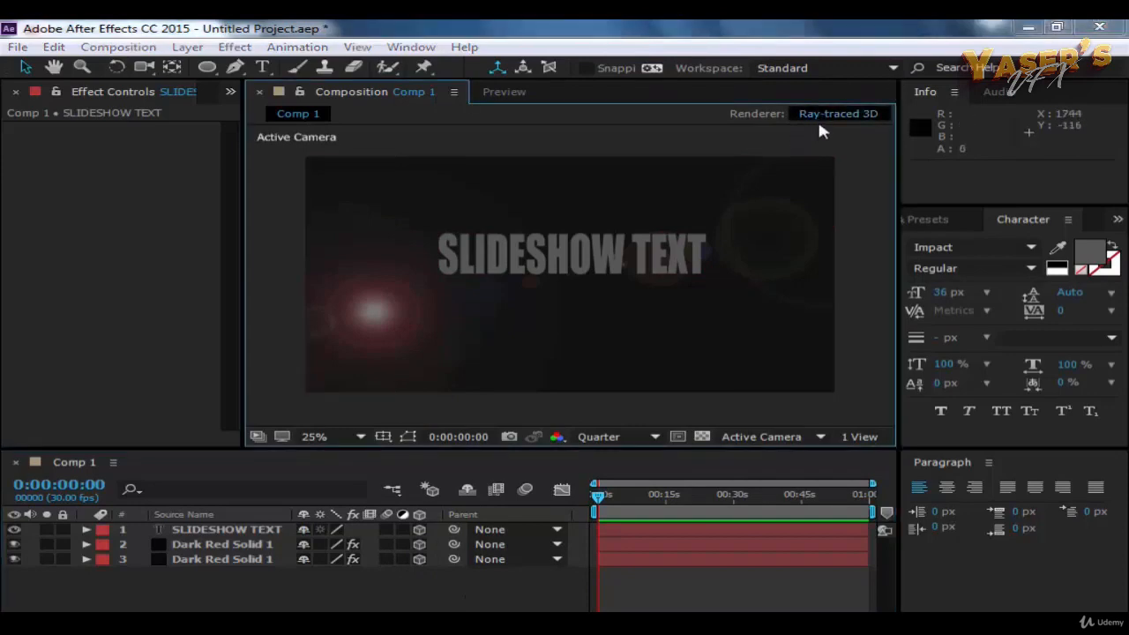
pyautogui.click(535, 287)
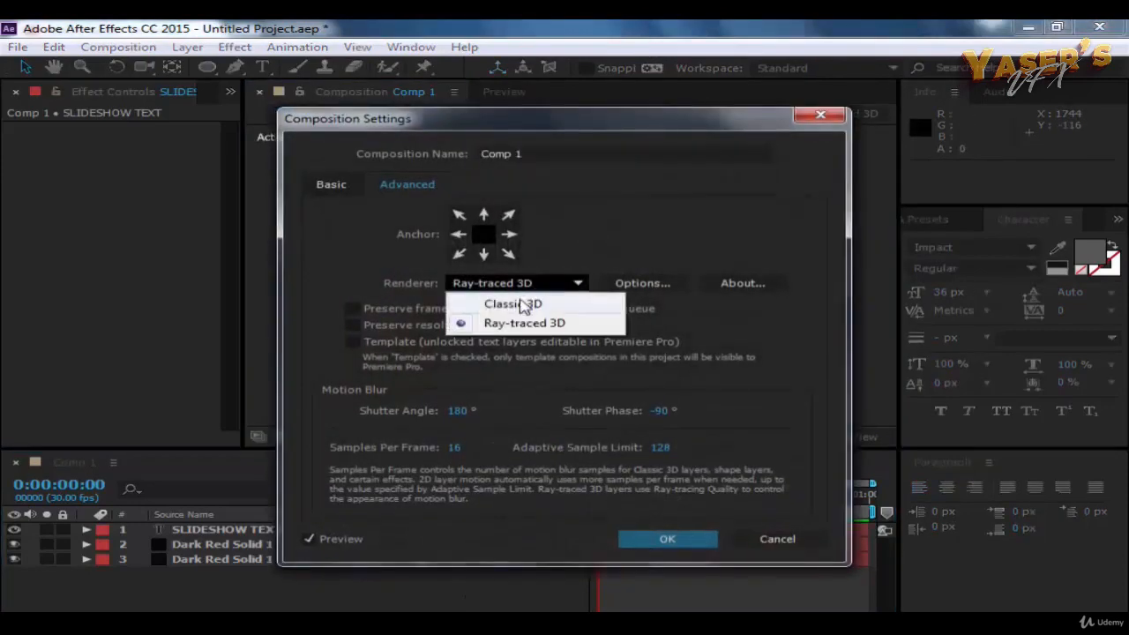
pyautogui.click(522, 303)
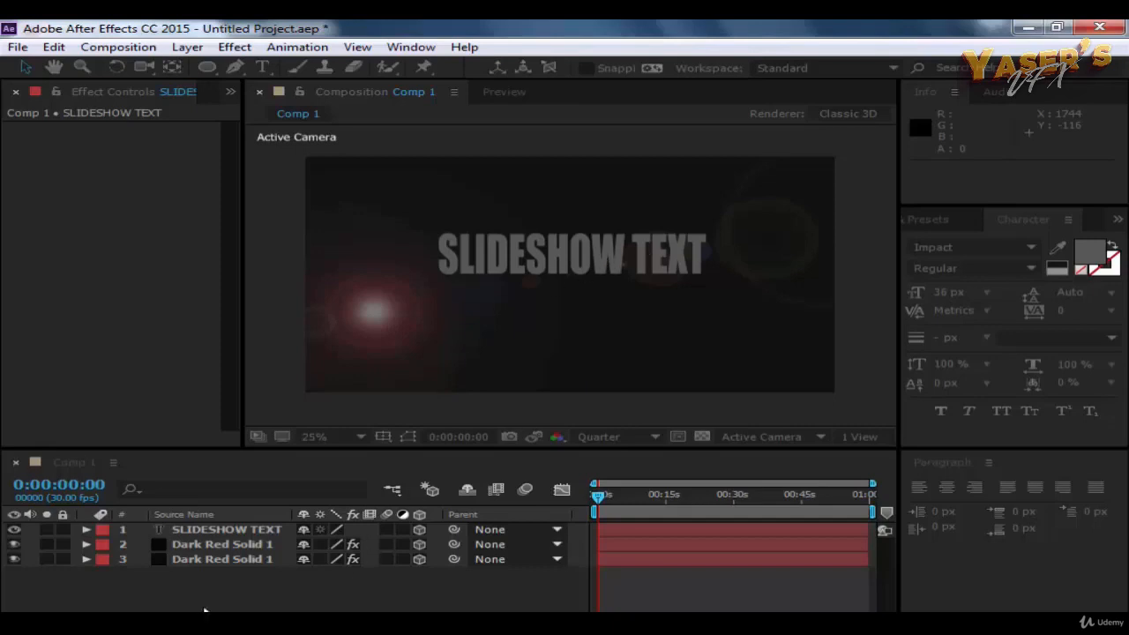
pyautogui.hotkey('ctrl', 'k')
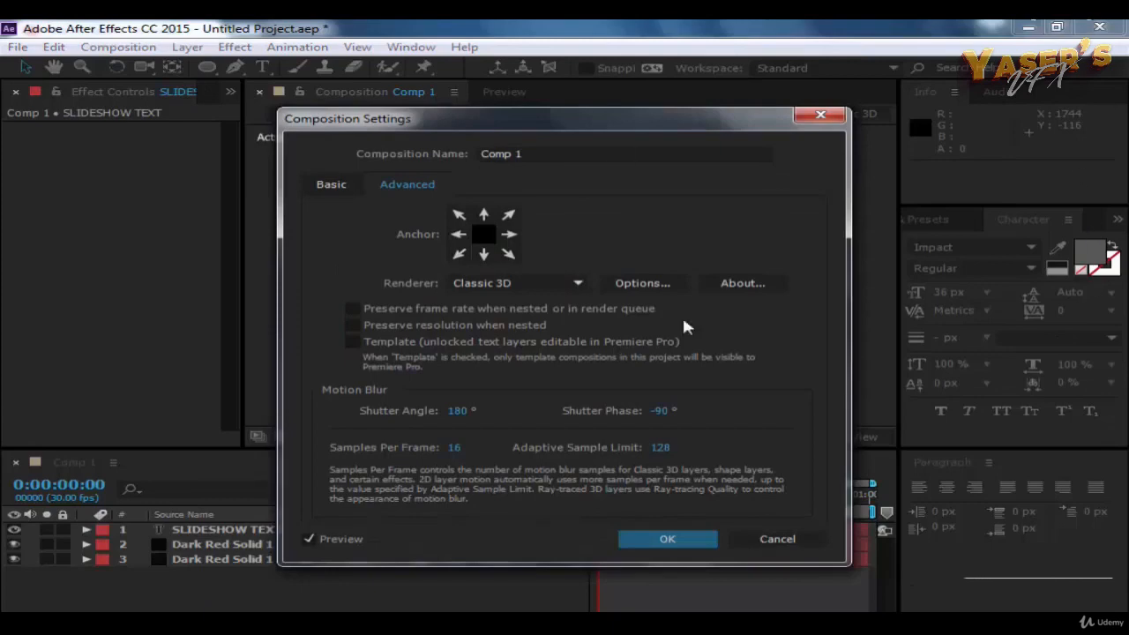
pyautogui.click(700, 536)
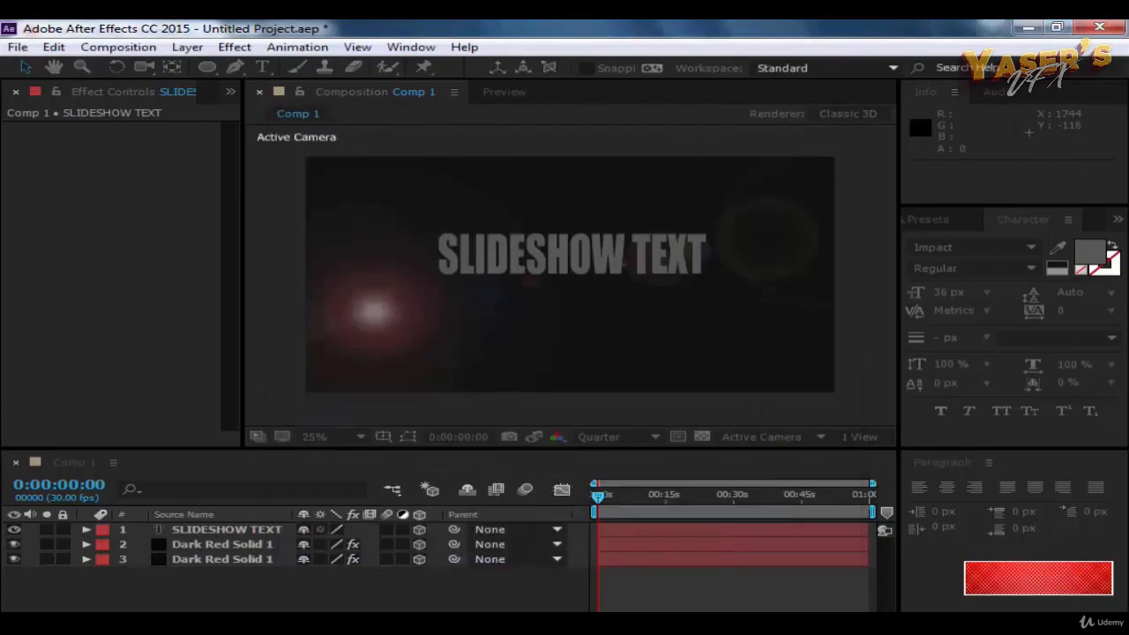
# Step: In the text layer's Material Options, set Specular Shininess and Specular Intensity to 93%, Diffuse to 85% and Ambient to 65%
pyautogui.click(236, 530)
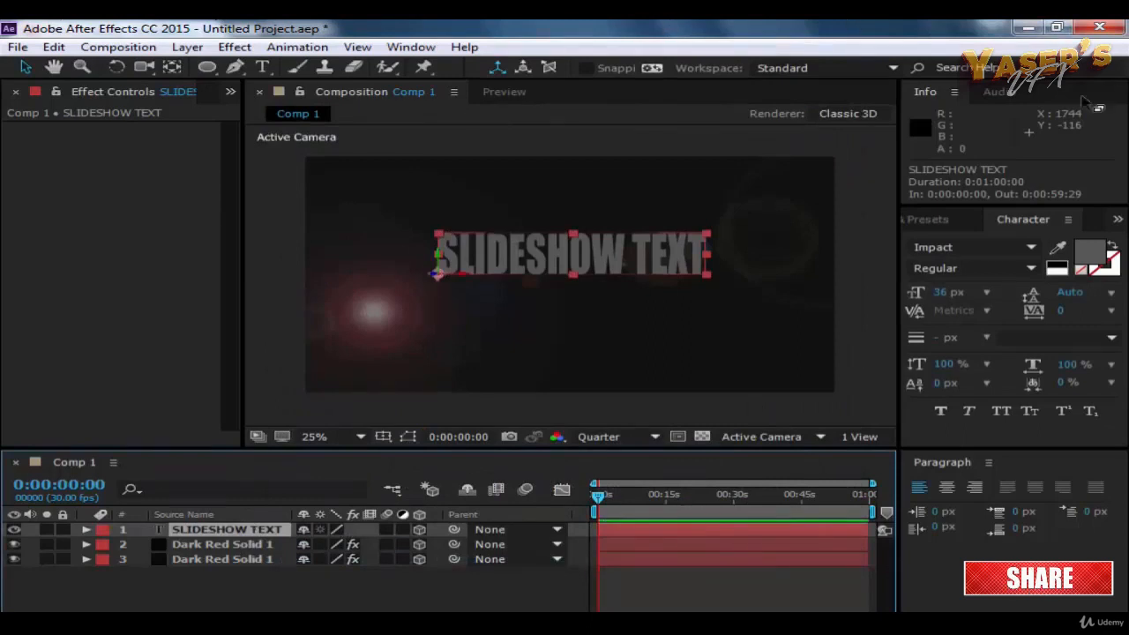
pyautogui.click(85, 531)
pyautogui.click(105, 575)
pyautogui.scroll(-1, 102, 566)
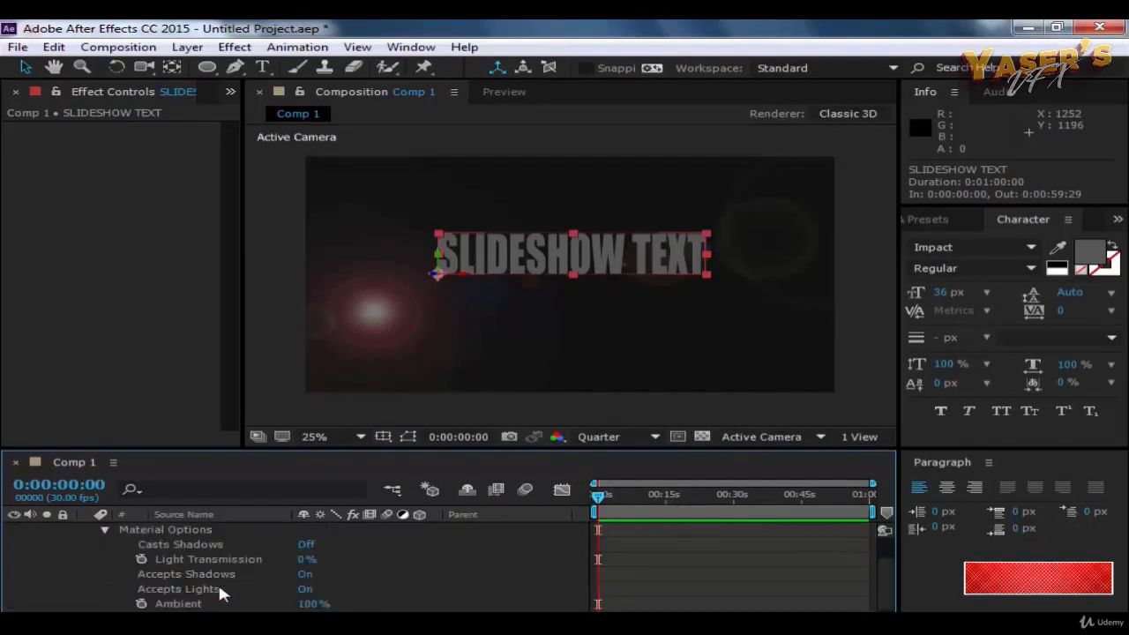
pyautogui.scroll(-1, 220, 585)
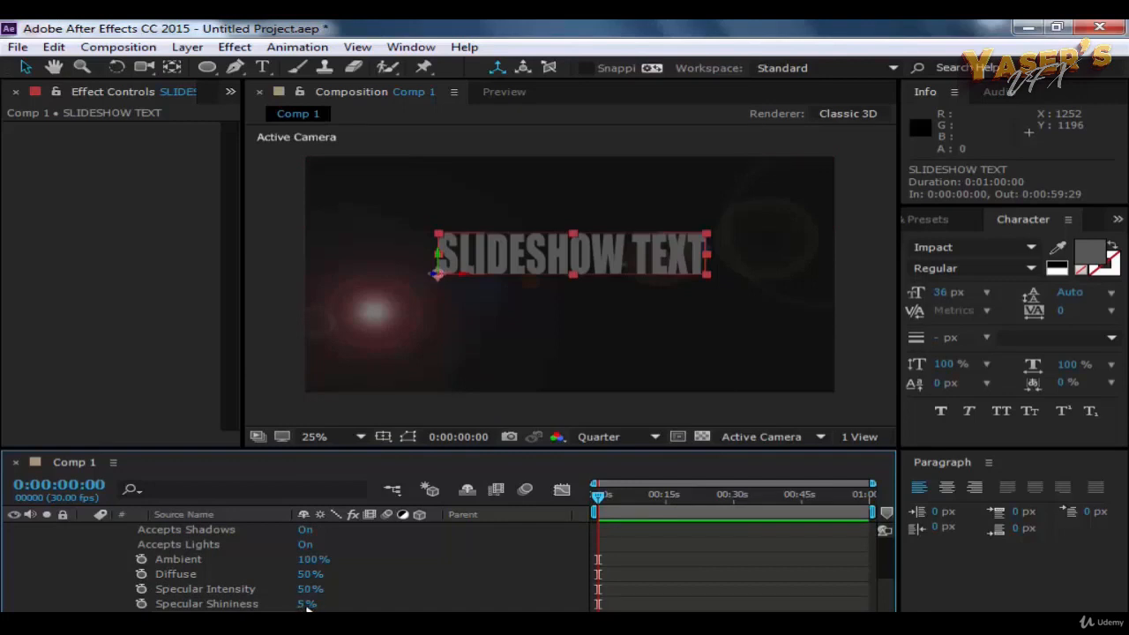
pyautogui.moveTo(307, 605); pyautogui.dragTo(342, 610)
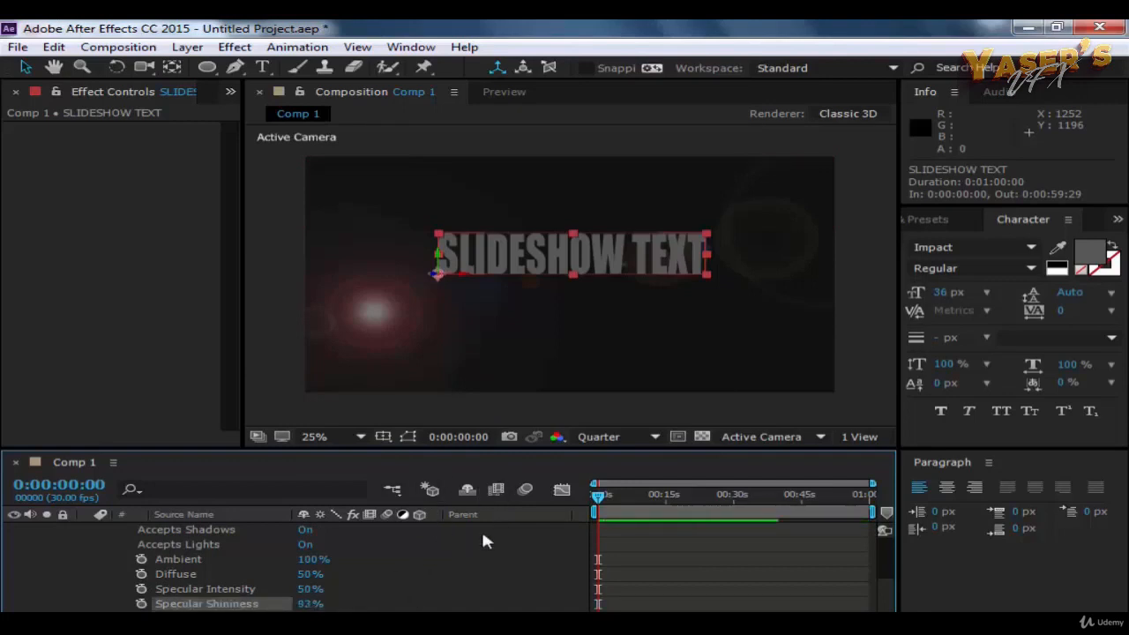
pyautogui.moveTo(306, 588); pyautogui.dragTo(366, 600)
pyautogui.click(307, 574)
pyautogui.moveTo(307, 574); pyautogui.dragTo(278, 562)
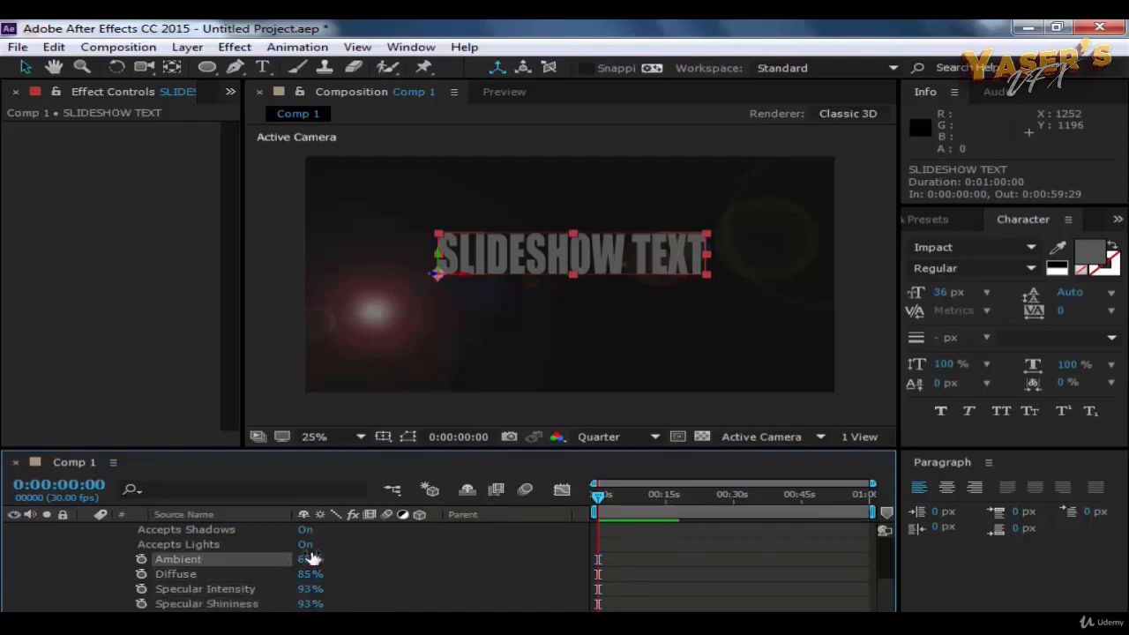
# Step: Try Accepts Lights set to Off and Accepts Shadows set to Off and Only on the text, returning both to On
pyautogui.click(305, 545)
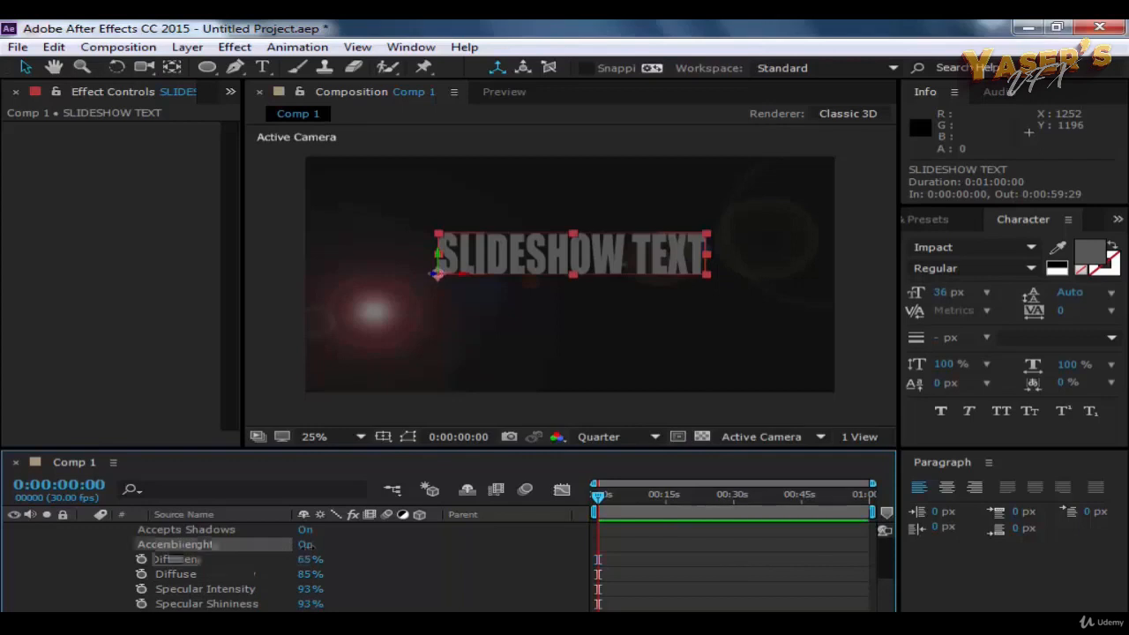
pyautogui.scroll(1, 298, 579)
pyautogui.click(305, 589)
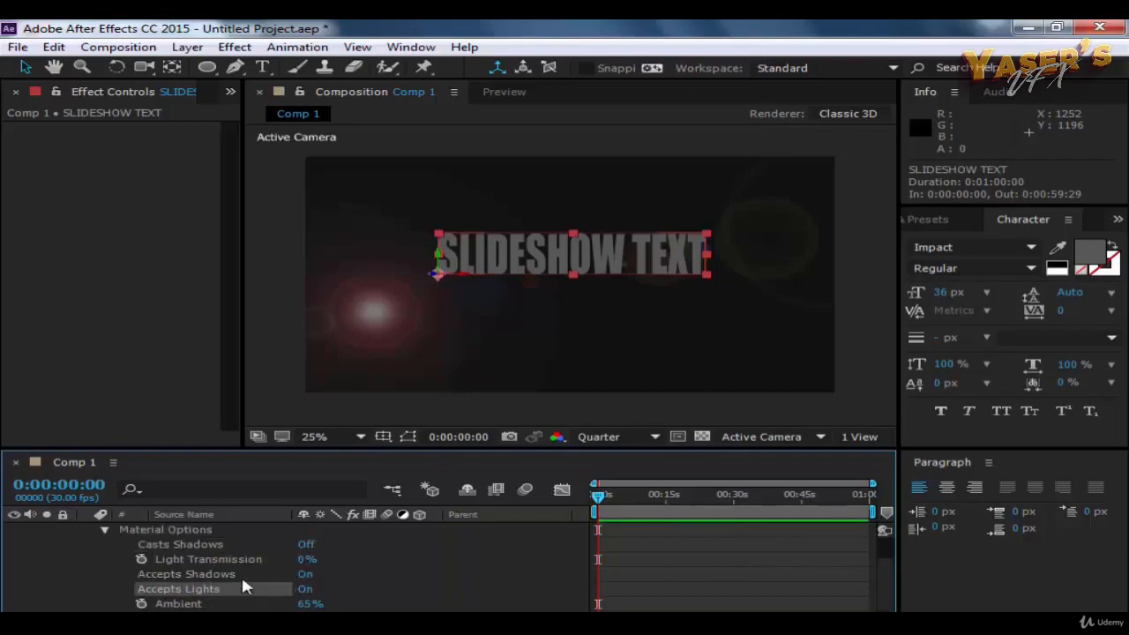
pyautogui.click(305, 574)
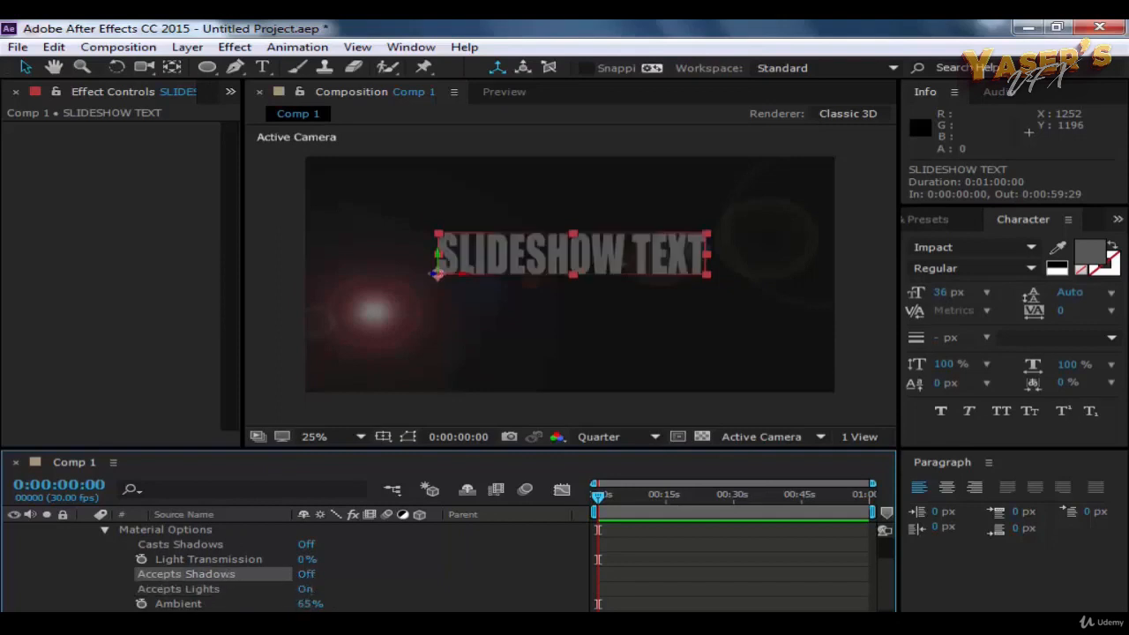
pyautogui.click(305, 575)
pyautogui.click(305, 574)
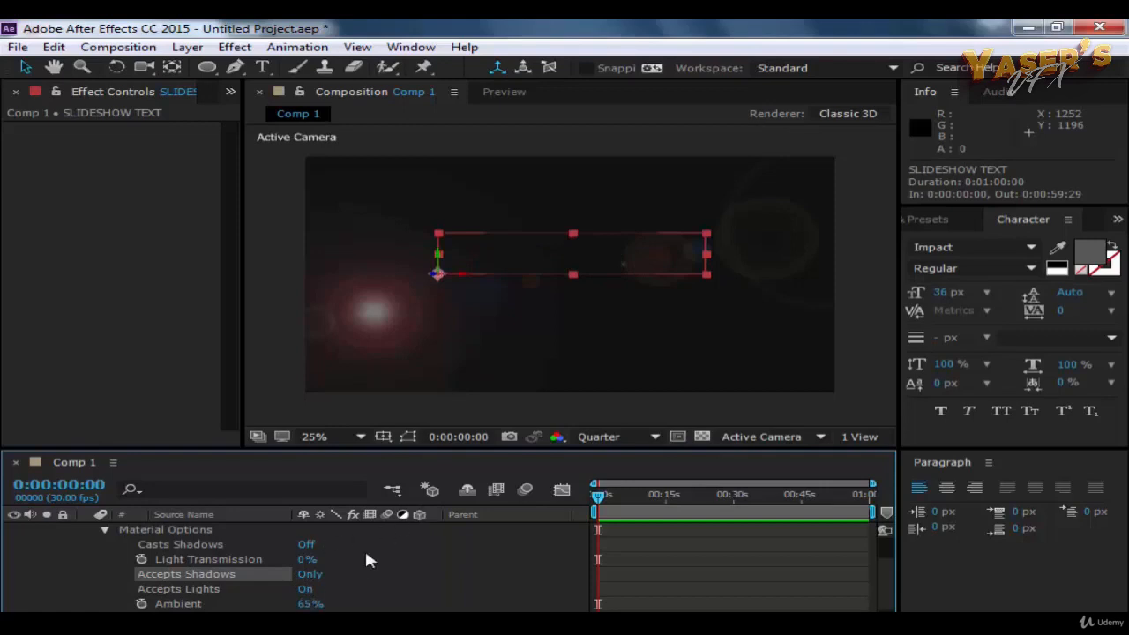
pyautogui.click(305, 574)
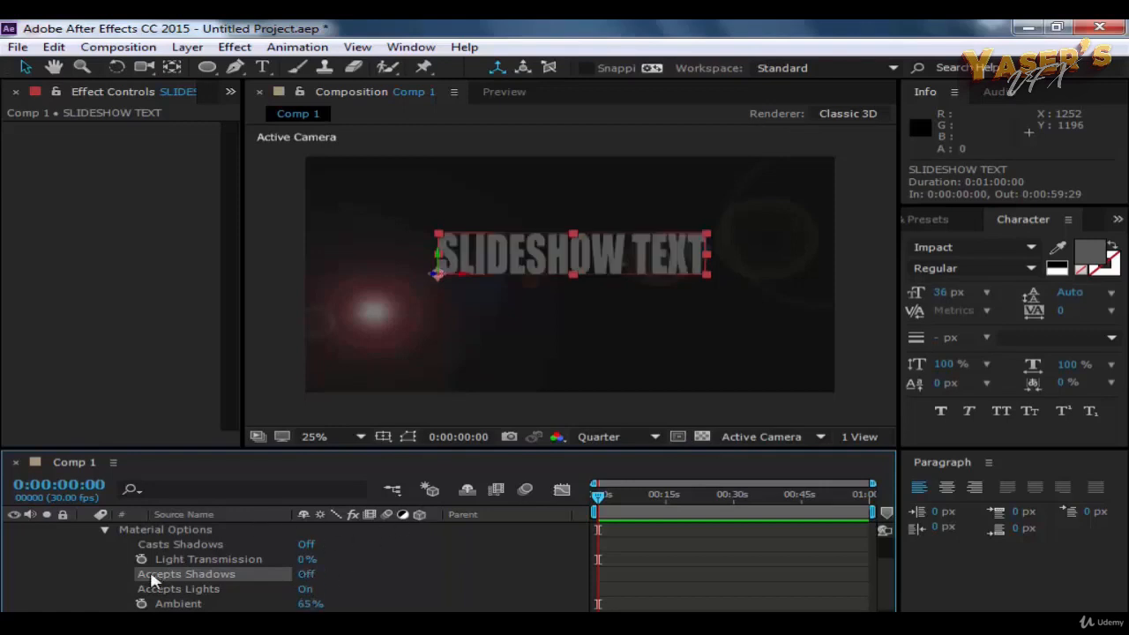
pyautogui.click(307, 575)
# Step: Set the text layer's Light Transmission to 70% and deselect the layer
pyautogui.moveTo(304, 560); pyautogui.dragTo(381, 565)
pyautogui.click(520, 408)
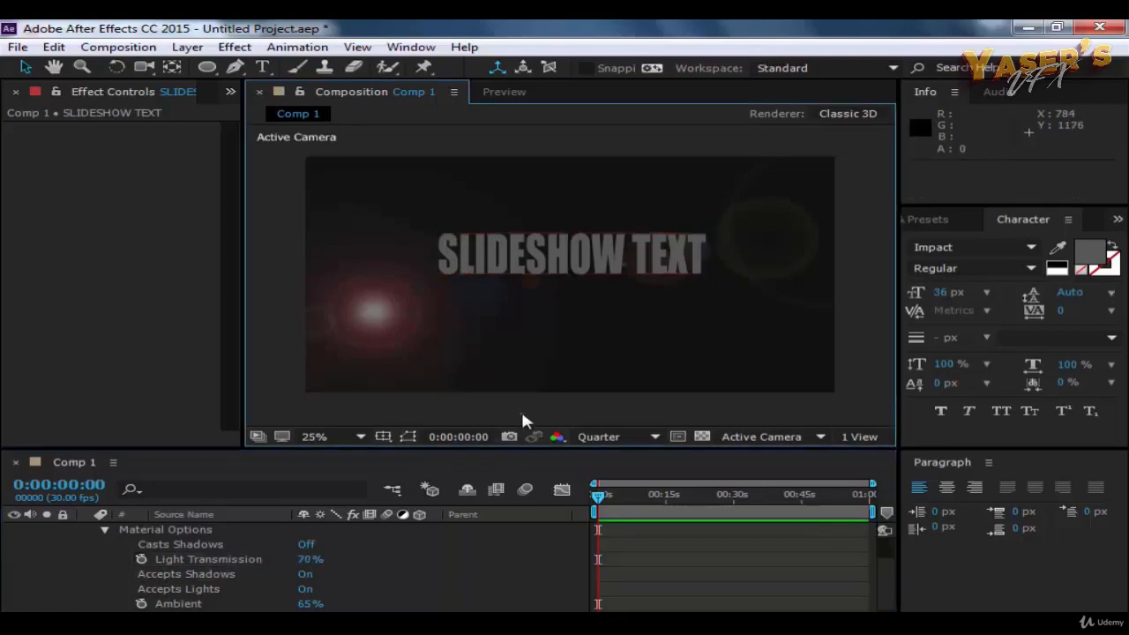
# Step: Look through the SLIDESHOW TEXT layer's transform properties, animator options, text colour, font style and leading choices
pyautogui.click(462, 252)
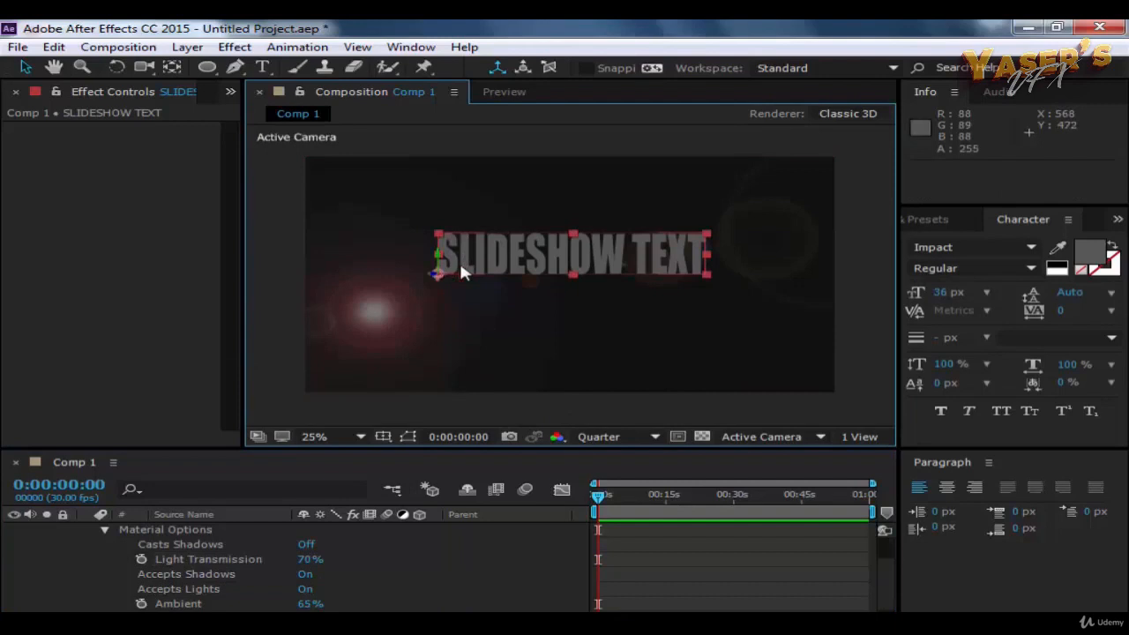
pyautogui.click(105, 530)
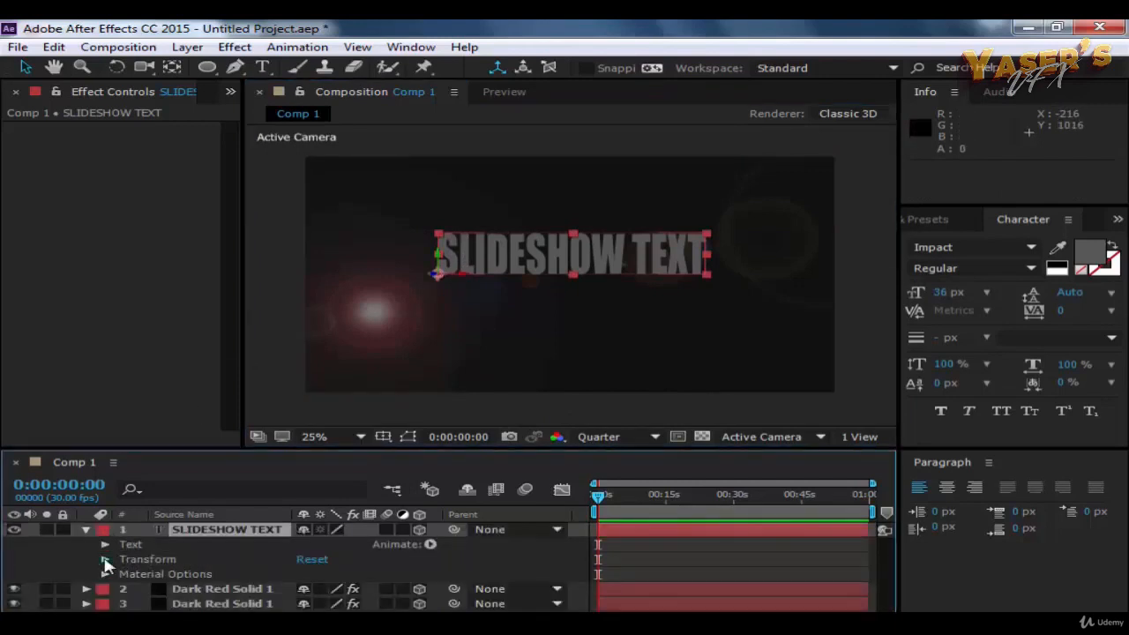
pyautogui.click(105, 559)
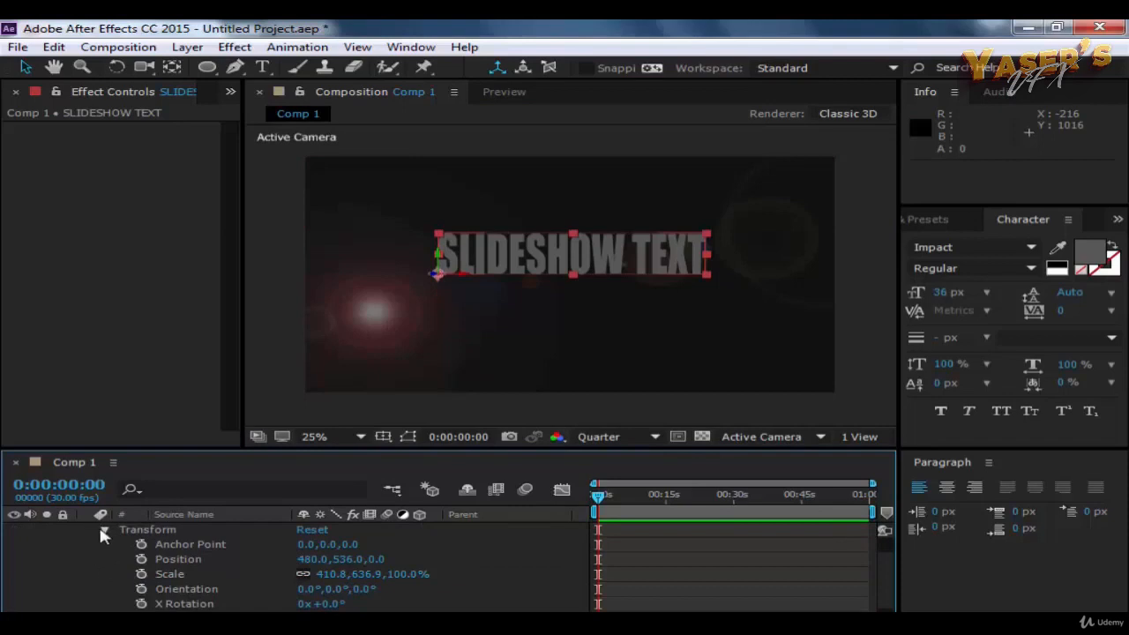
pyautogui.click(103, 533)
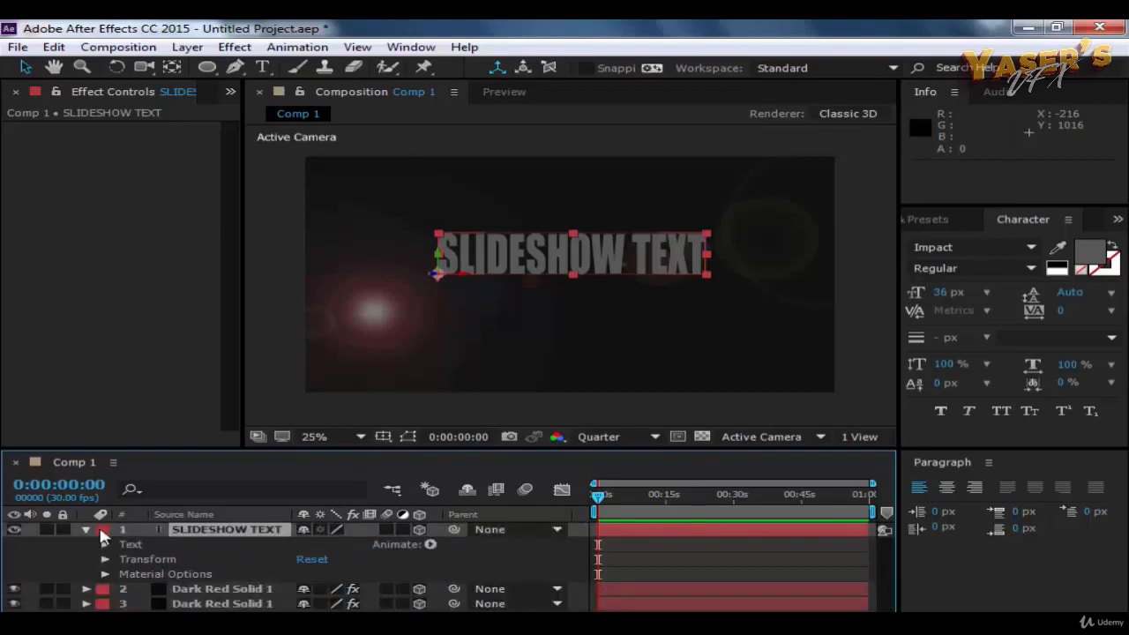
pyautogui.click(430, 545)
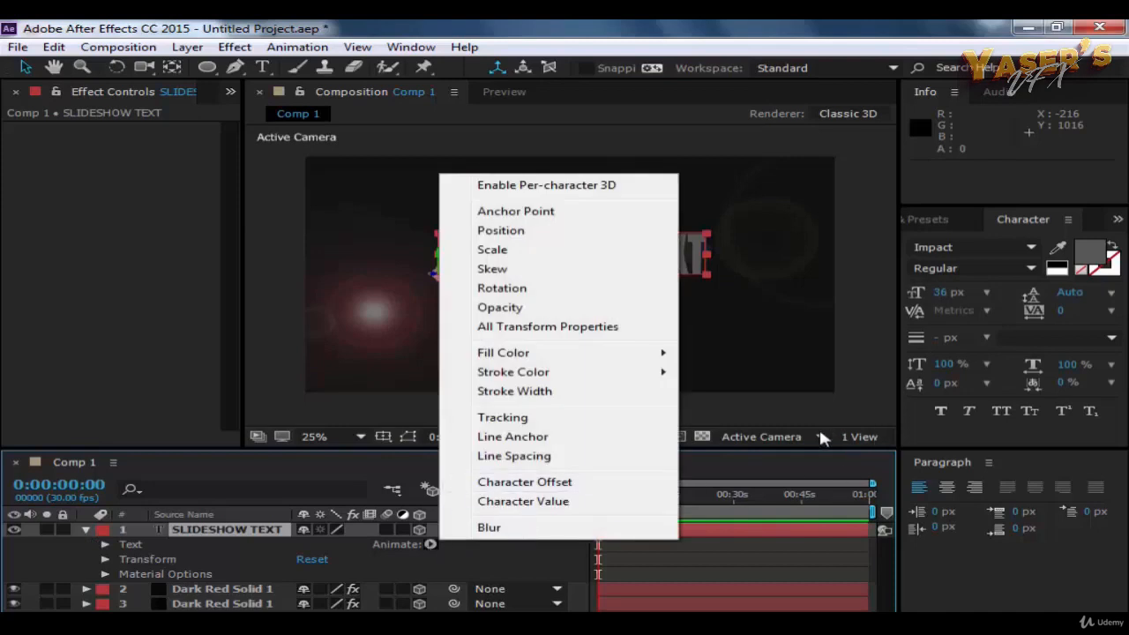
pyautogui.click(791, 422)
pyautogui.click(543, 230)
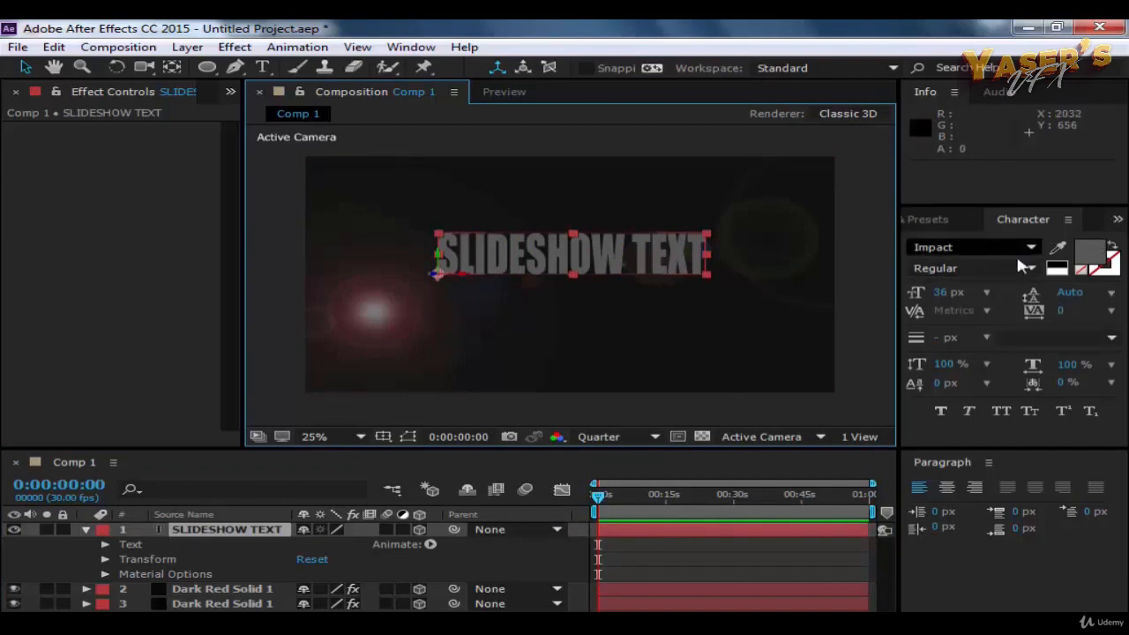
pyautogui.click(1085, 259)
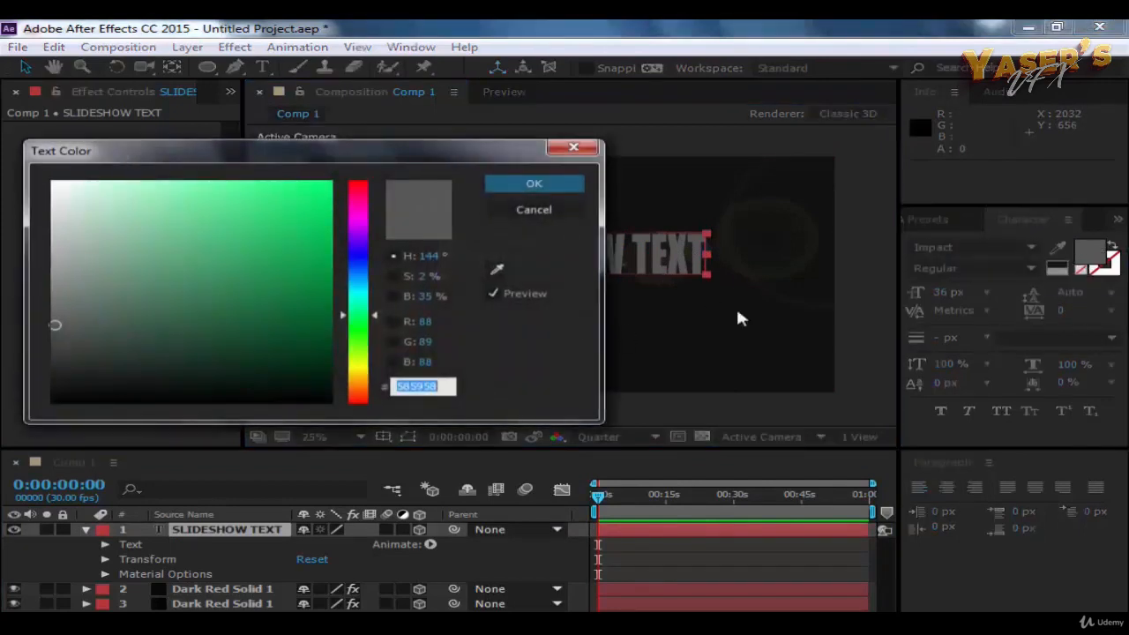
pyautogui.click(508, 209)
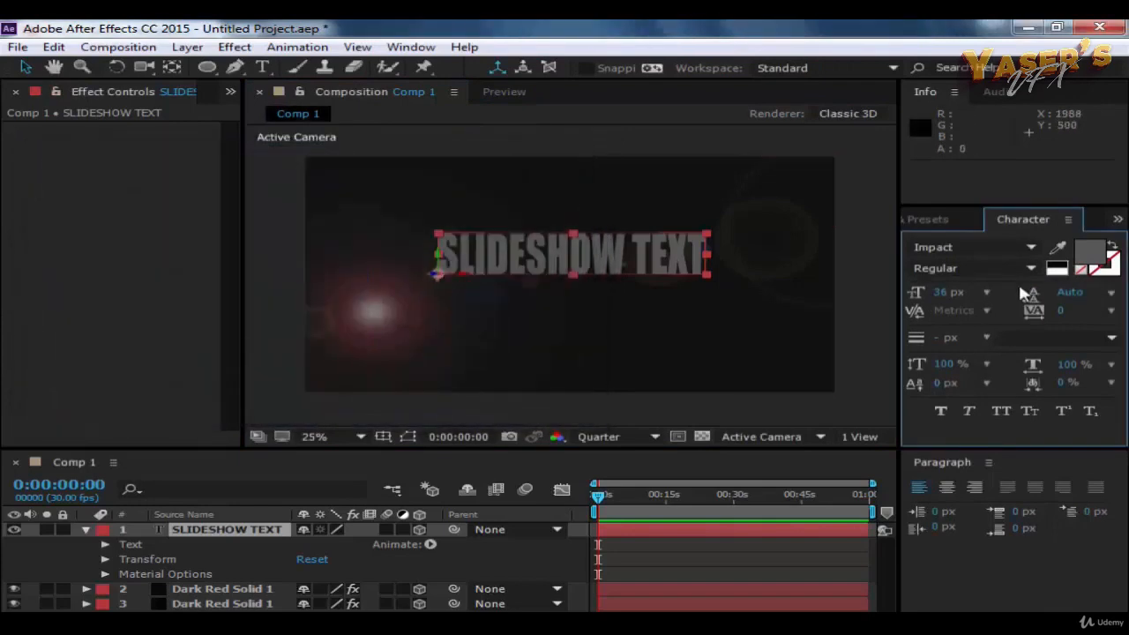
pyautogui.click(969, 268)
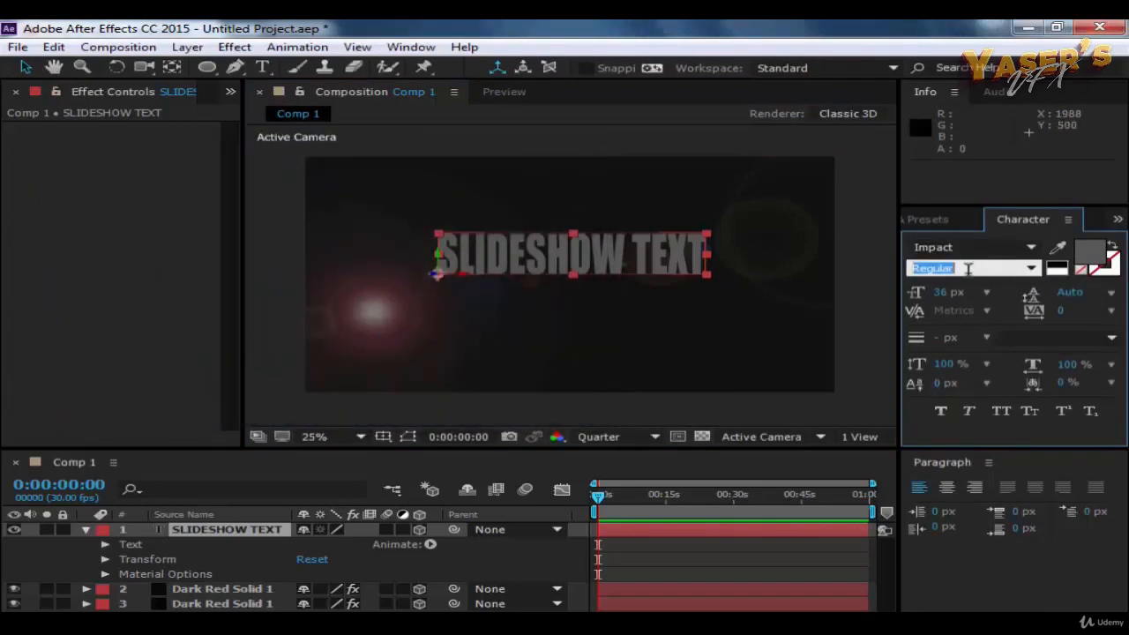
pyautogui.click(1033, 270)
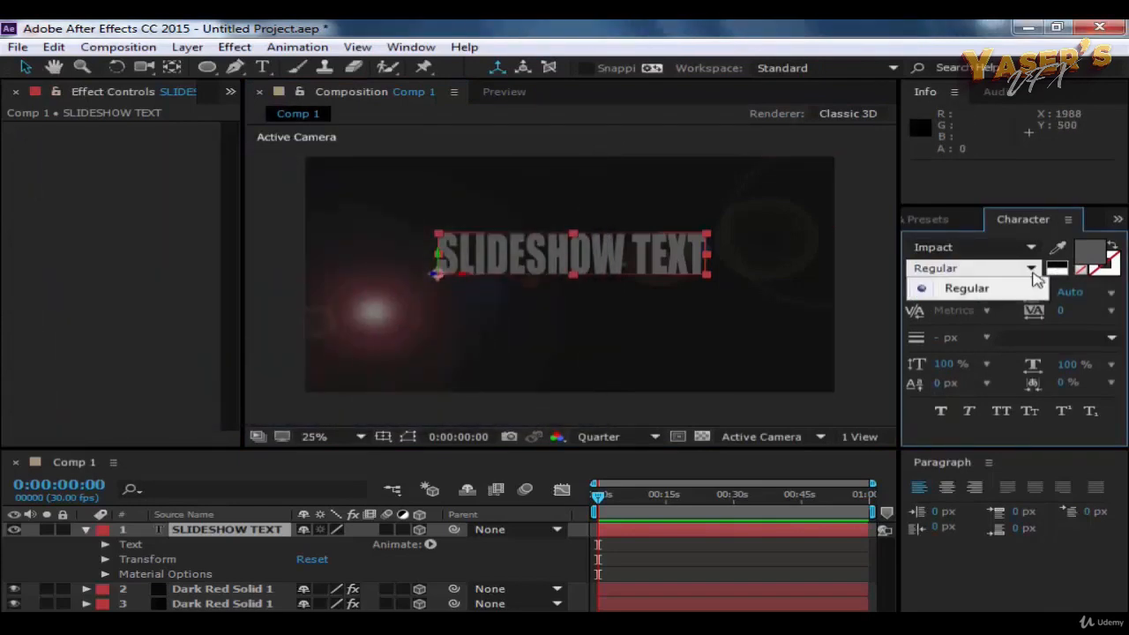
pyautogui.click(1036, 278)
pyautogui.click(1060, 286)
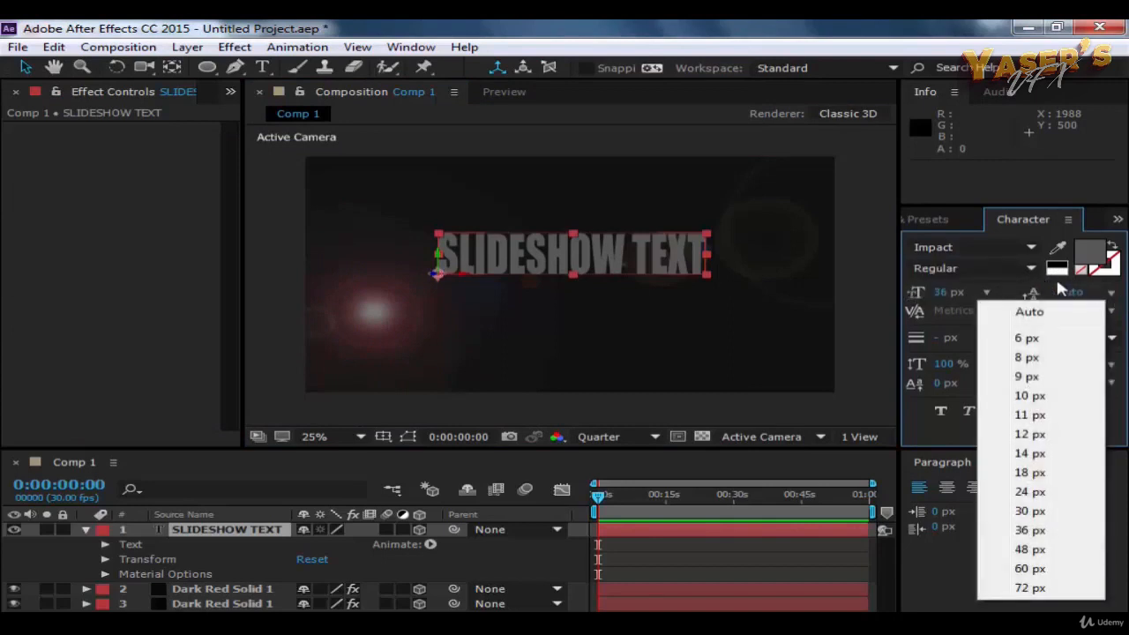
pyautogui.click(1058, 276)
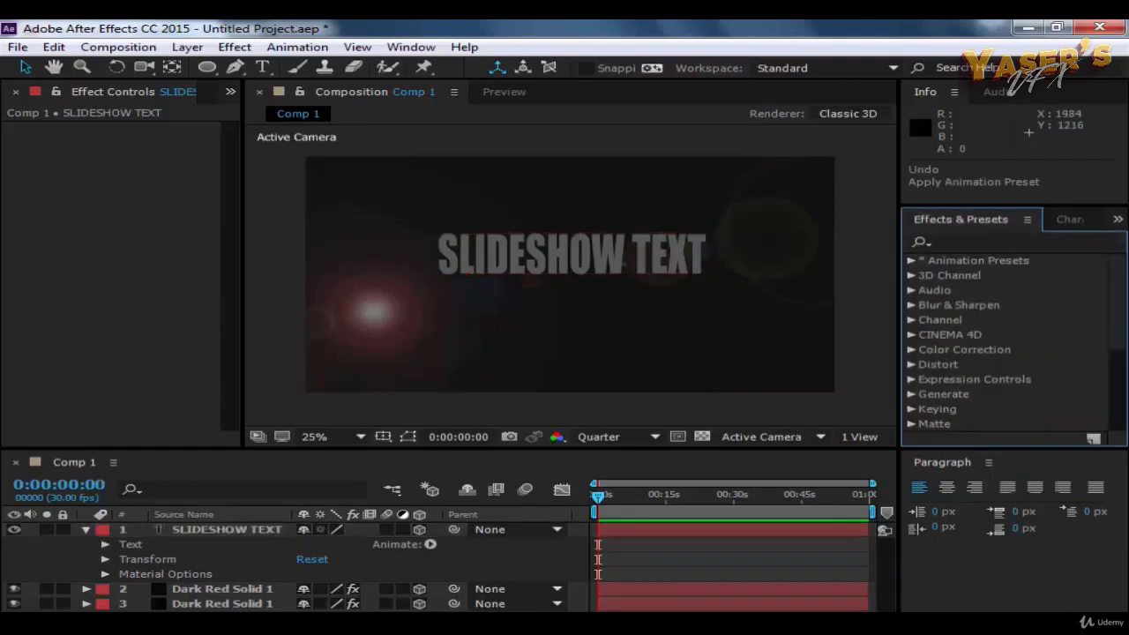
# Step: Find the Gradient Ramp effect by searching for "gradie" and apply it to the SLIDESHOW TEXT layer
pyautogui.click(981, 241)
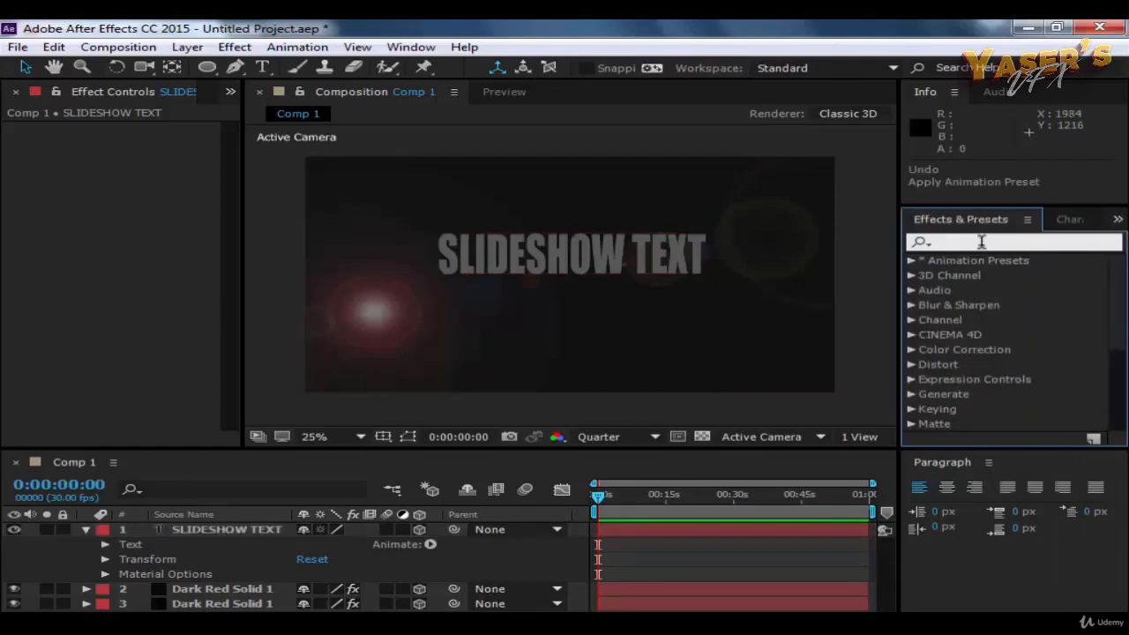
pyautogui.write('gr')
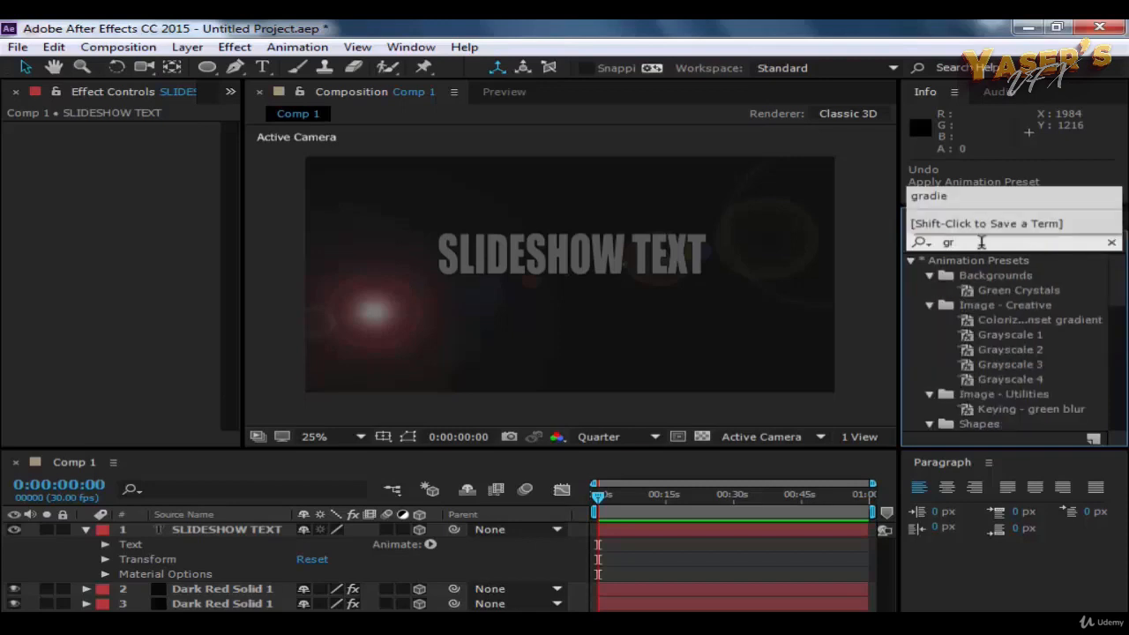
pyautogui.click(944, 200)
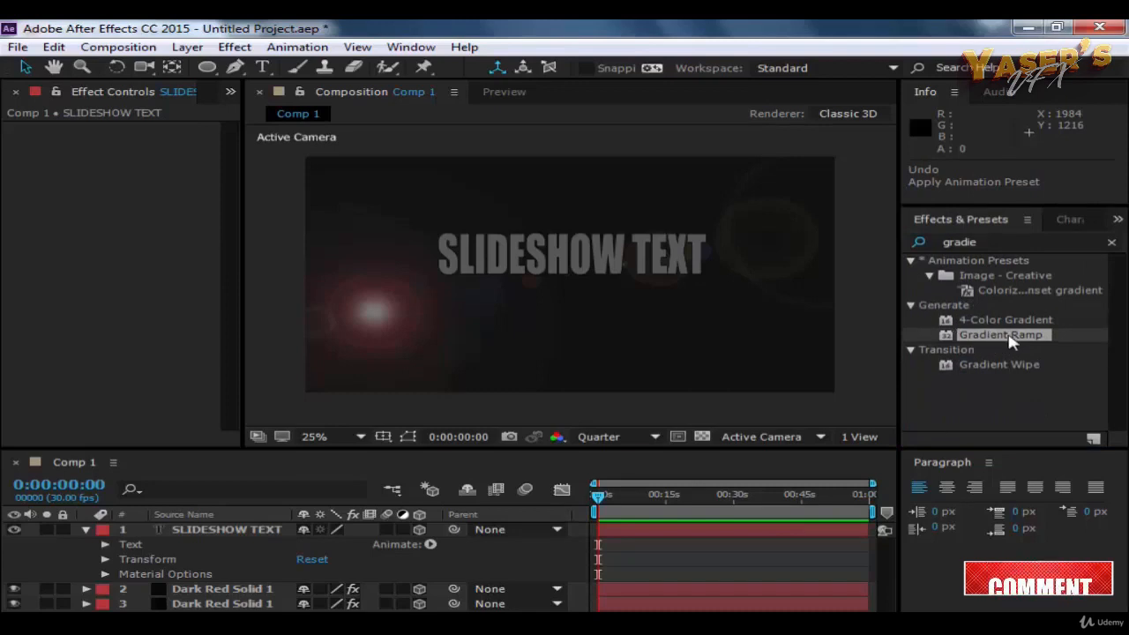
pyautogui.moveTo(1015, 342); pyautogui.dragTo(213, 538)
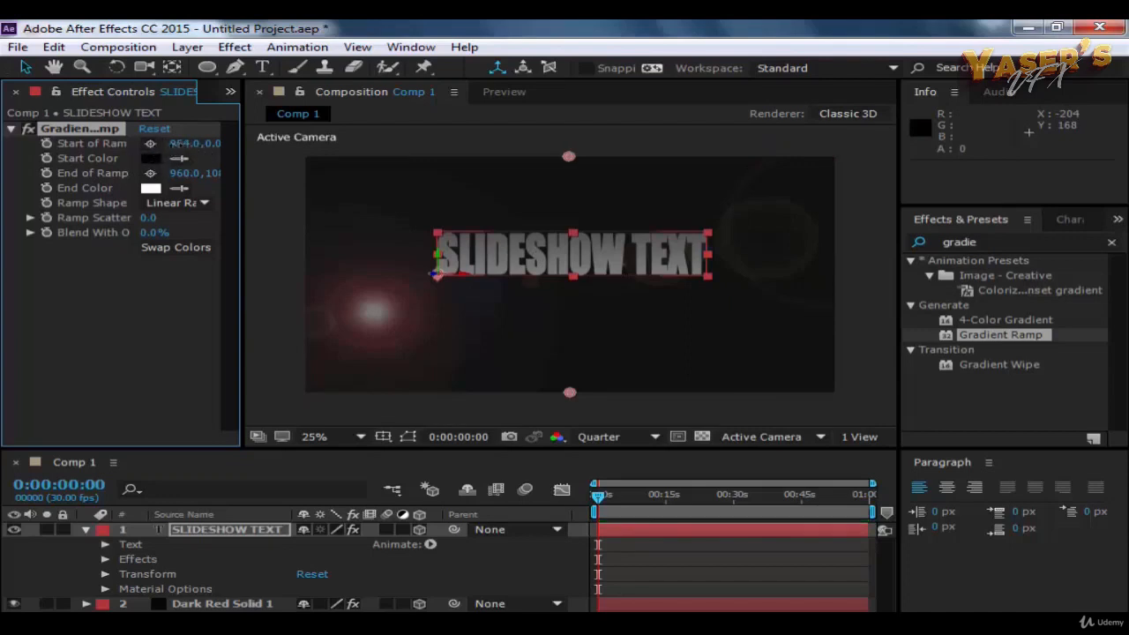
# Step: Move the Gradient Ramp's start point to the upper right end of the text, at about 1414, 344
pyautogui.moveTo(170, 144); pyautogui.dragTo(20, 184)
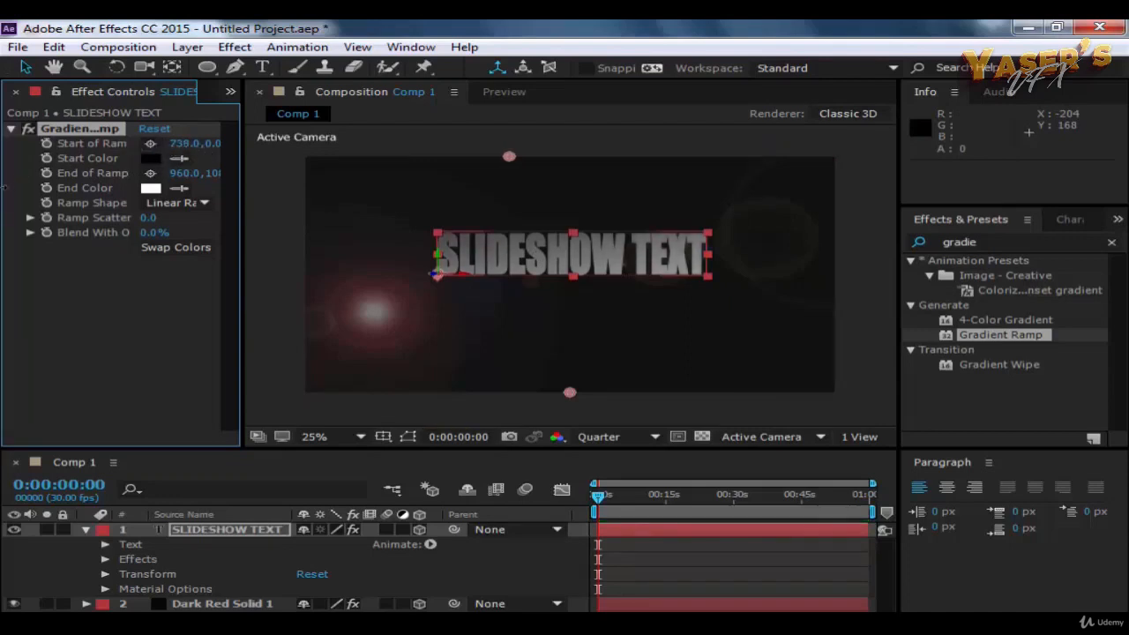
pyautogui.moveTo(507, 160); pyautogui.dragTo(663, 254)
pyautogui.moveTo(650, 256); pyautogui.dragTo(702, 235)
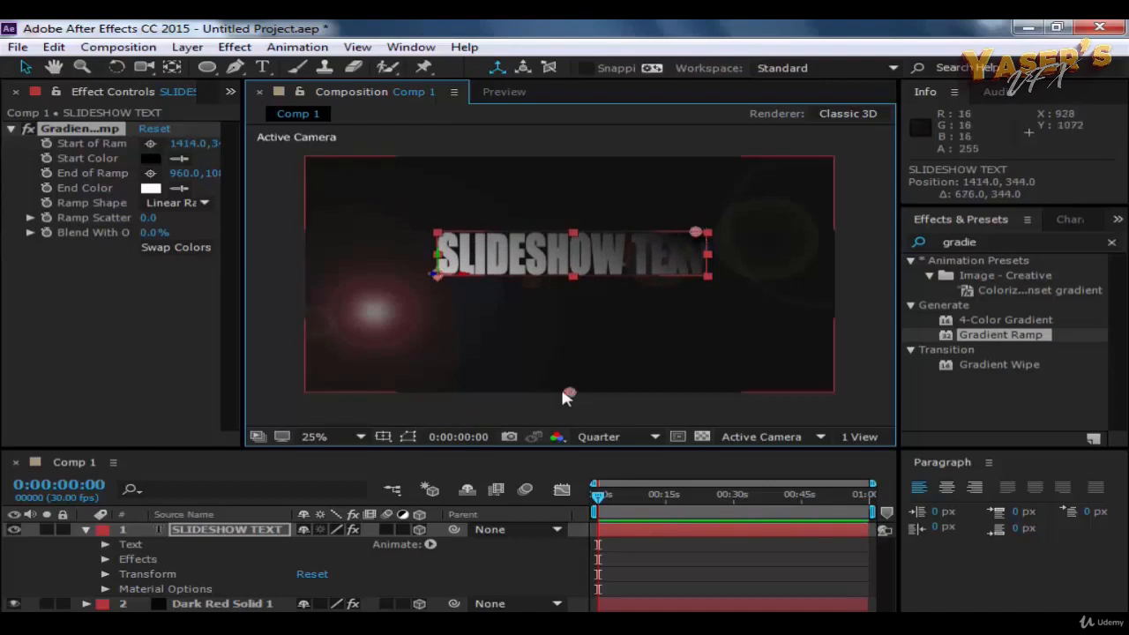
pyautogui.click(510, 370)
pyautogui.moveTo(514, 372); pyautogui.dragTo(551, 390)
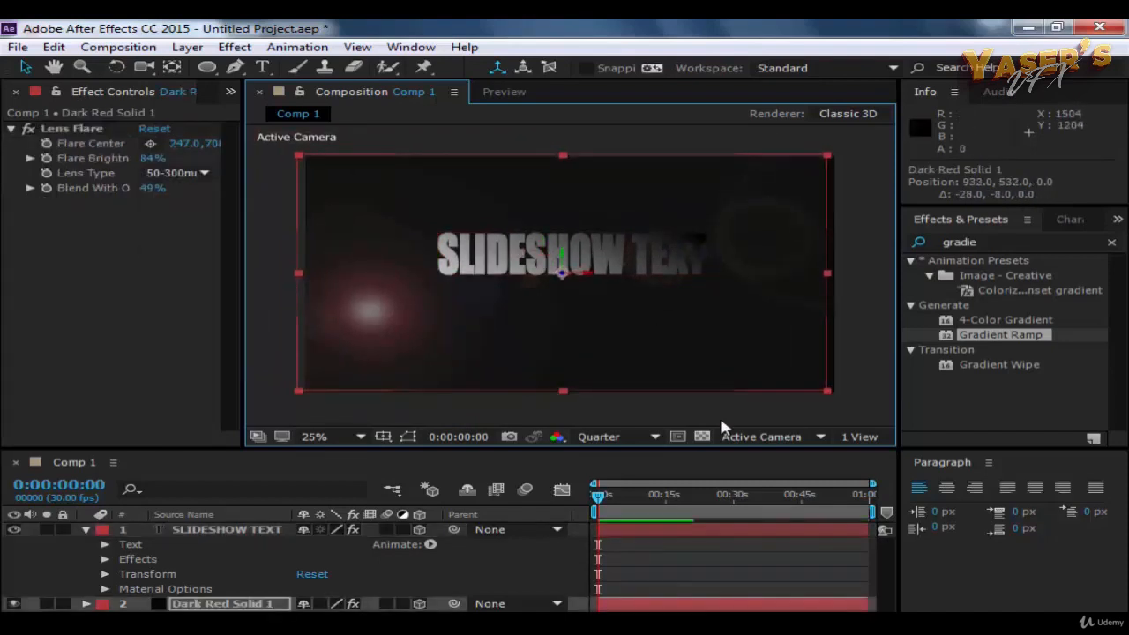
pyautogui.hotkey('ctrl', 'z')
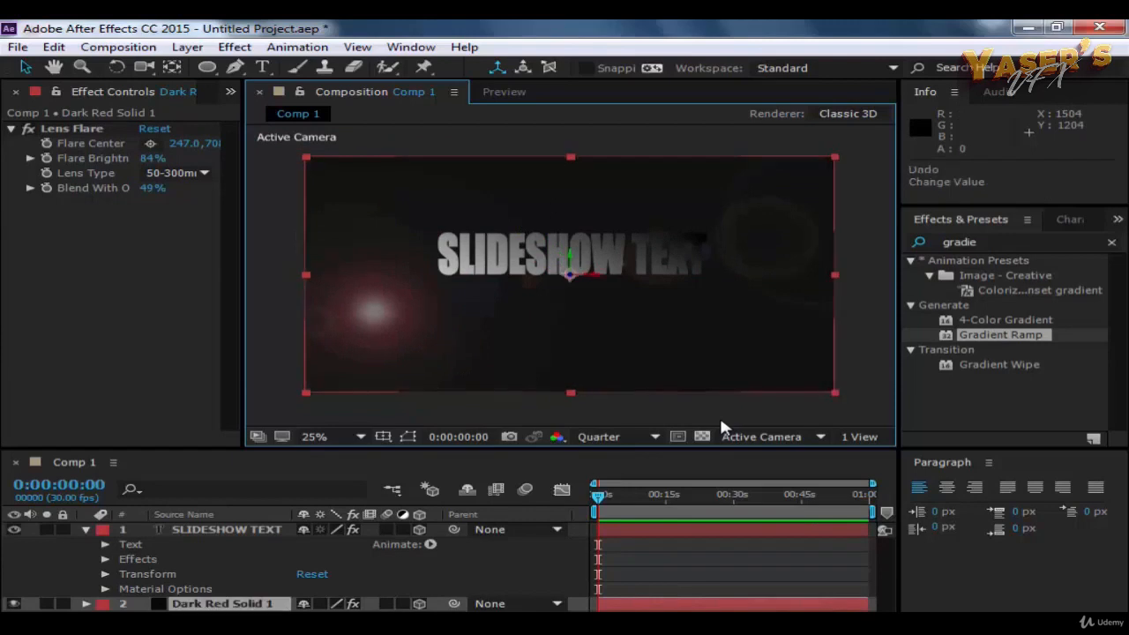
pyautogui.click(666, 134)
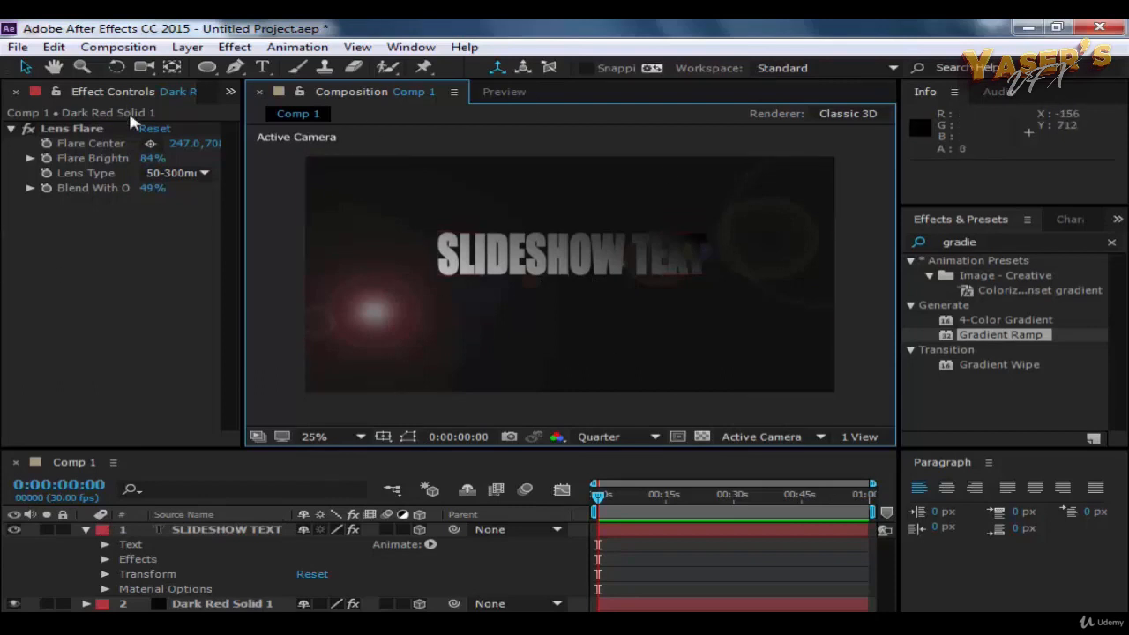
# Step: Place the text's Gradient Ramp end point on the red flare centre, about 252, 716, and its start point on the right-hand flare, about 1654, 376
pyautogui.click(75, 235)
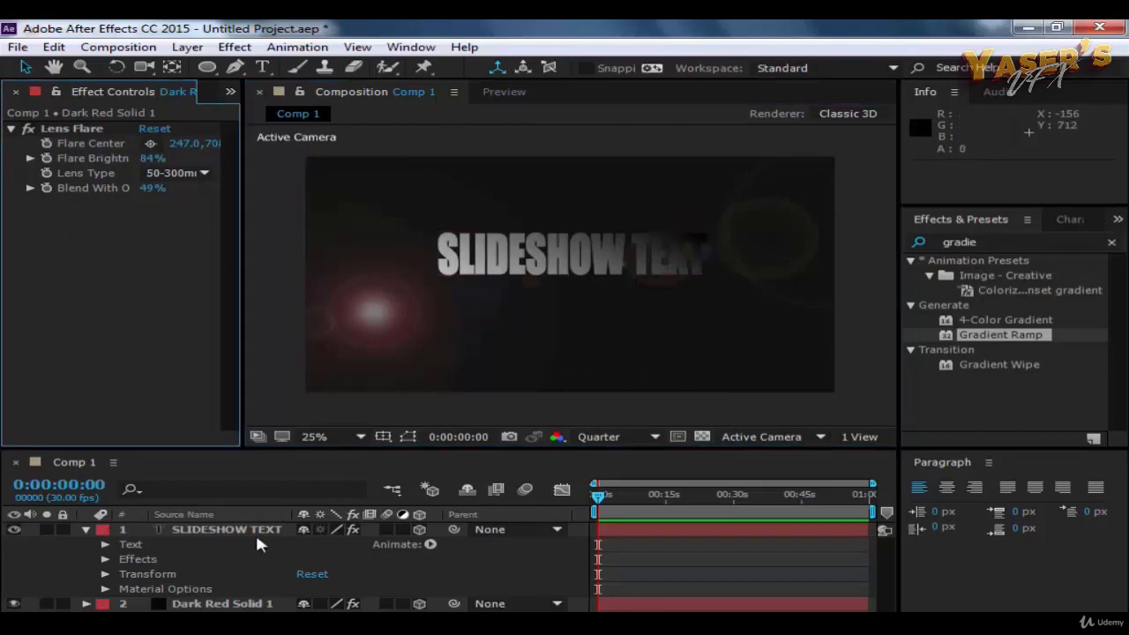
pyautogui.click(126, 557)
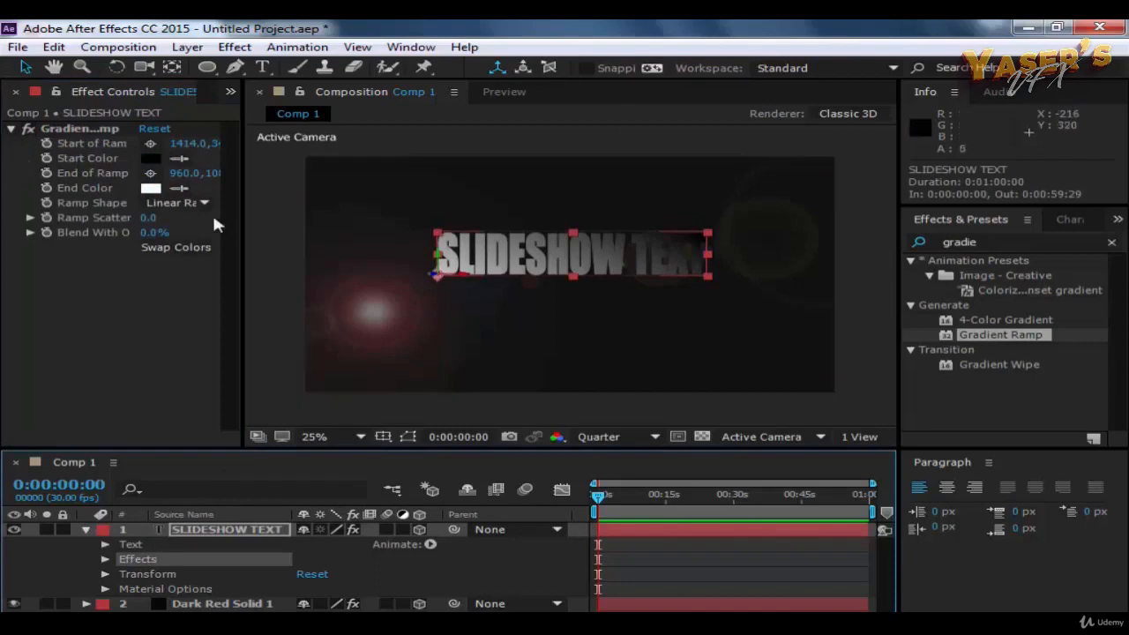
pyautogui.click(78, 129)
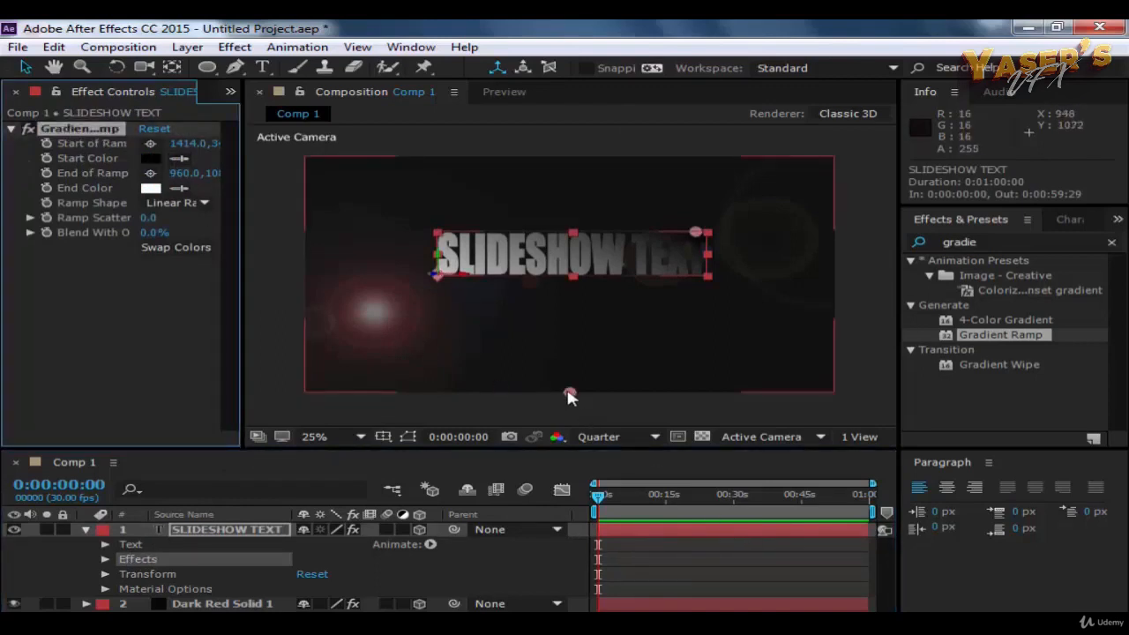
pyautogui.moveTo(569, 396); pyautogui.dragTo(465, 260)
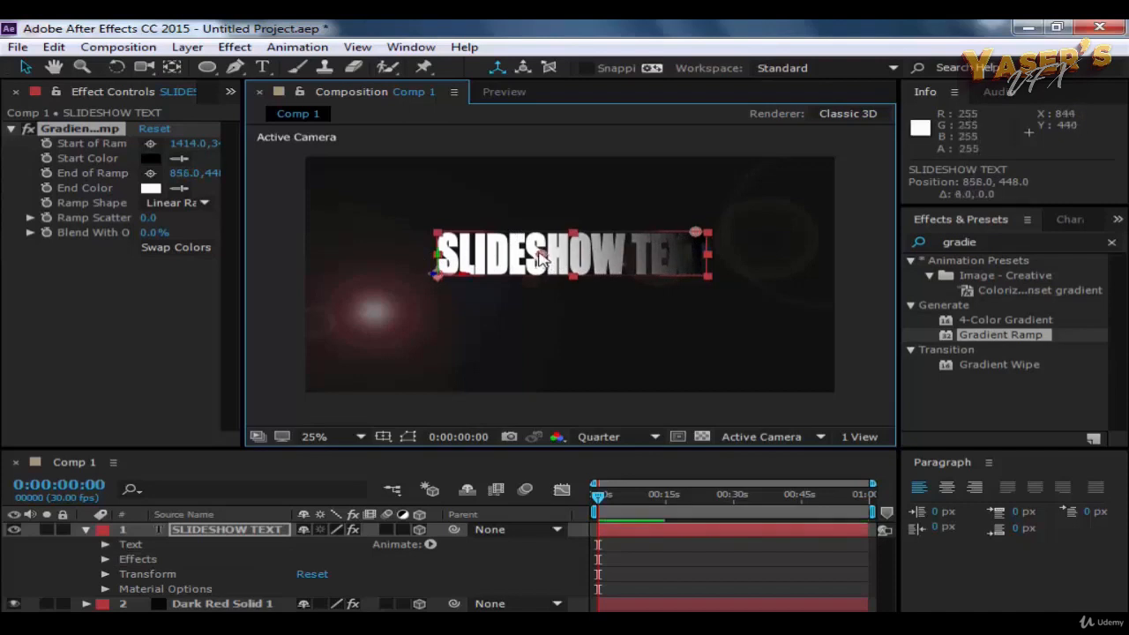
pyautogui.moveTo(539, 258); pyautogui.dragTo(313, 314)
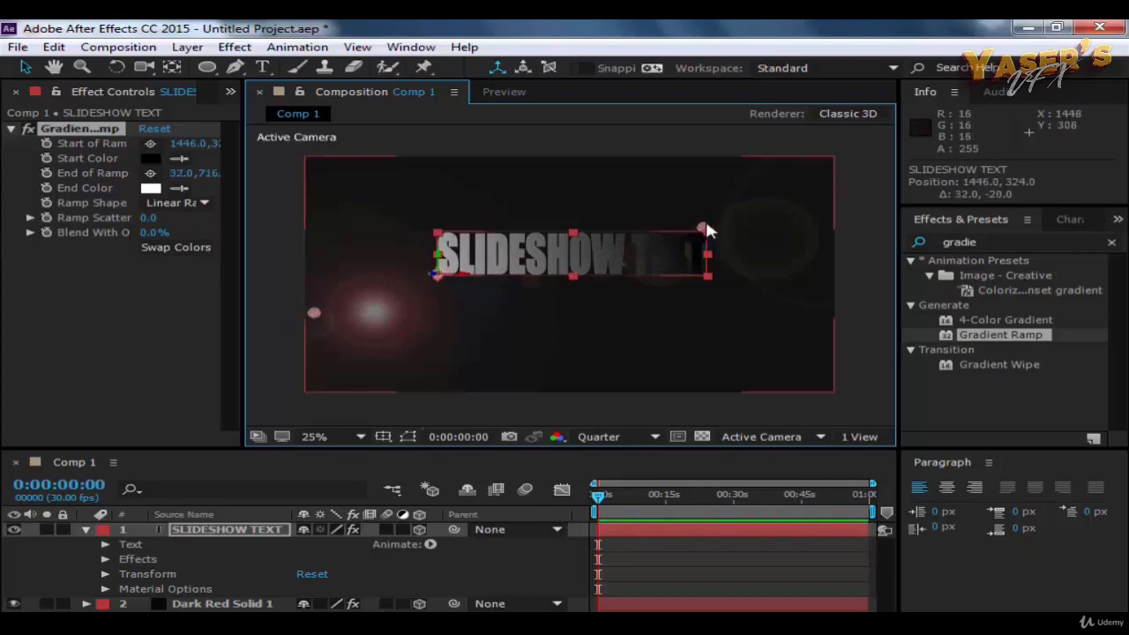
pyautogui.moveTo(707, 225); pyautogui.dragTo(780, 214)
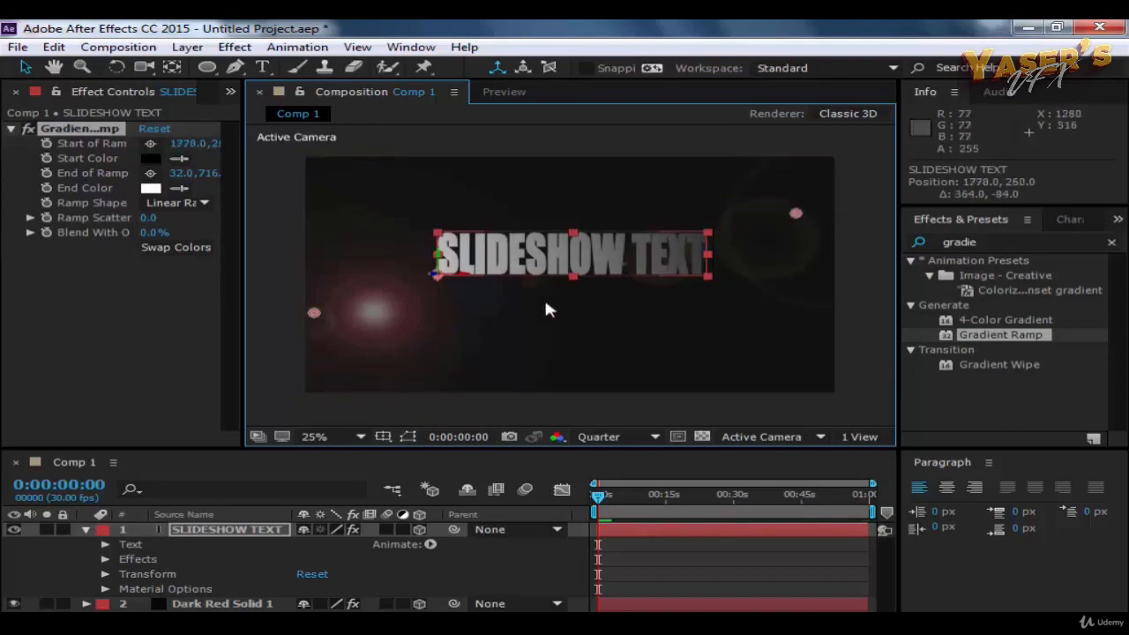
pyautogui.moveTo(318, 309); pyautogui.dragTo(377, 311)
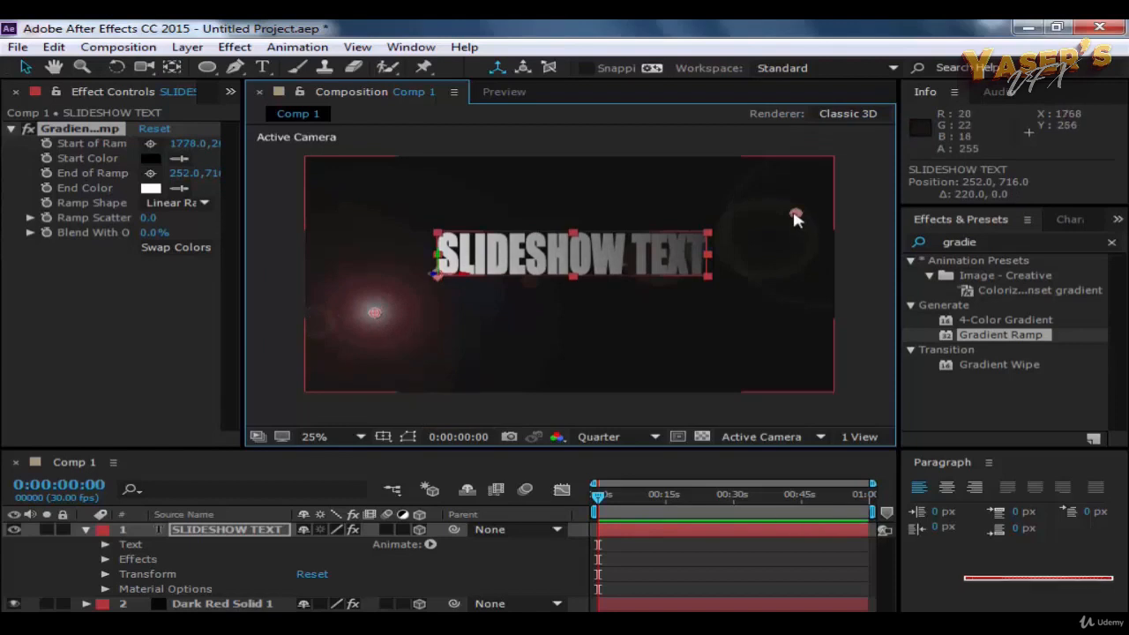
pyautogui.moveTo(794, 214); pyautogui.dragTo(762, 245)
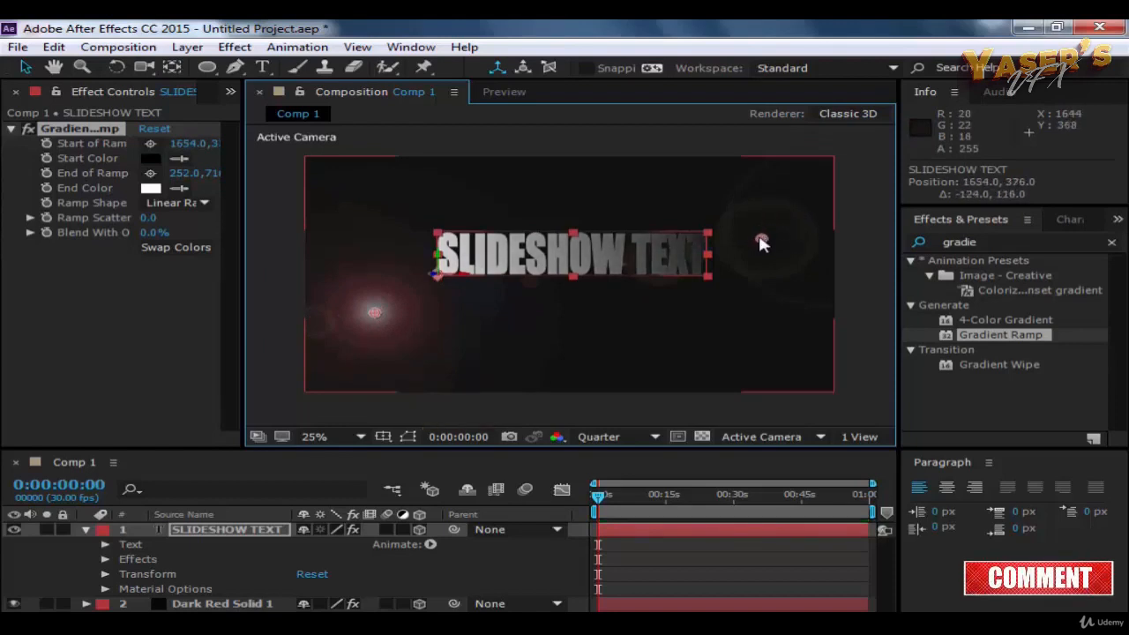
pyautogui.click(878, 253)
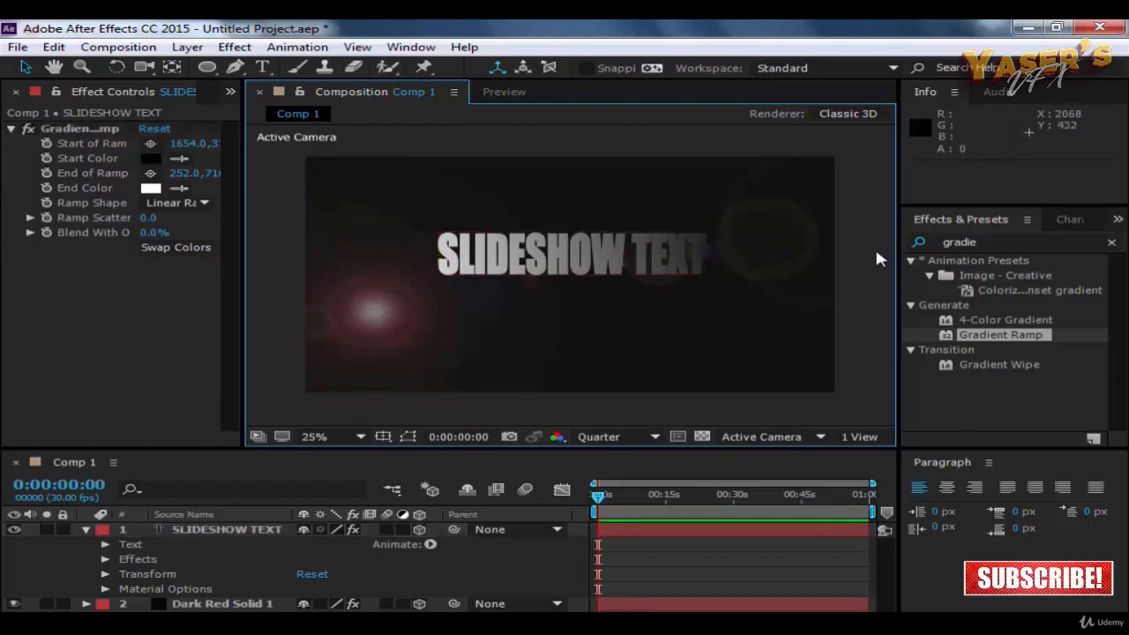
# Step: Check the Gradient Ramp's Start Color on the text and set its End Color to pink E57B7B
pyautogui.click(662, 248)
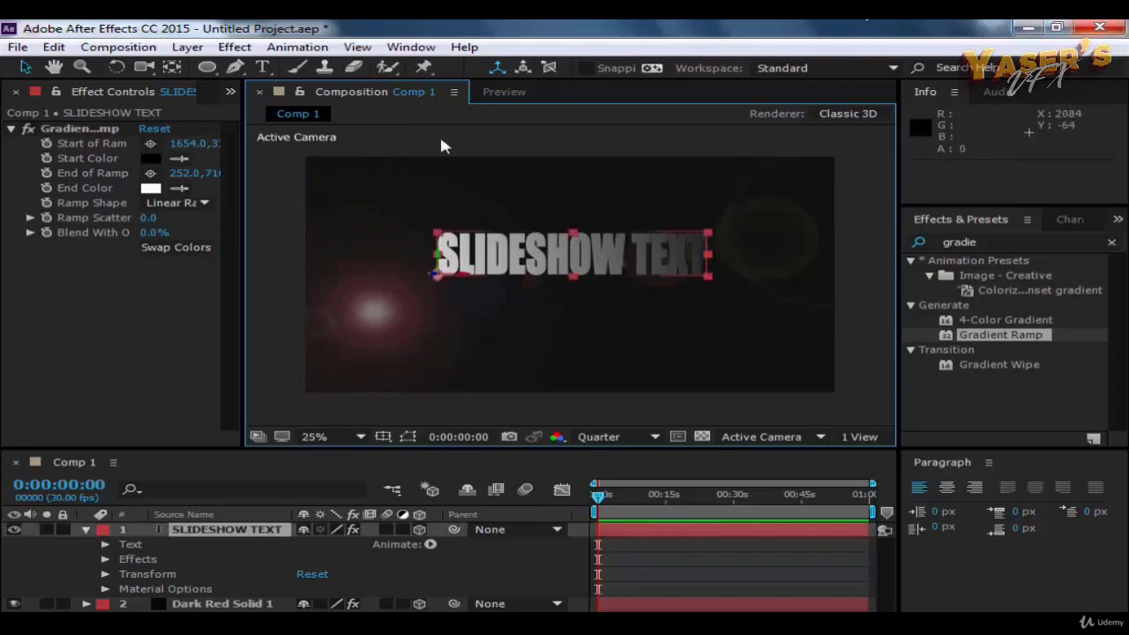
pyautogui.click(148, 161)
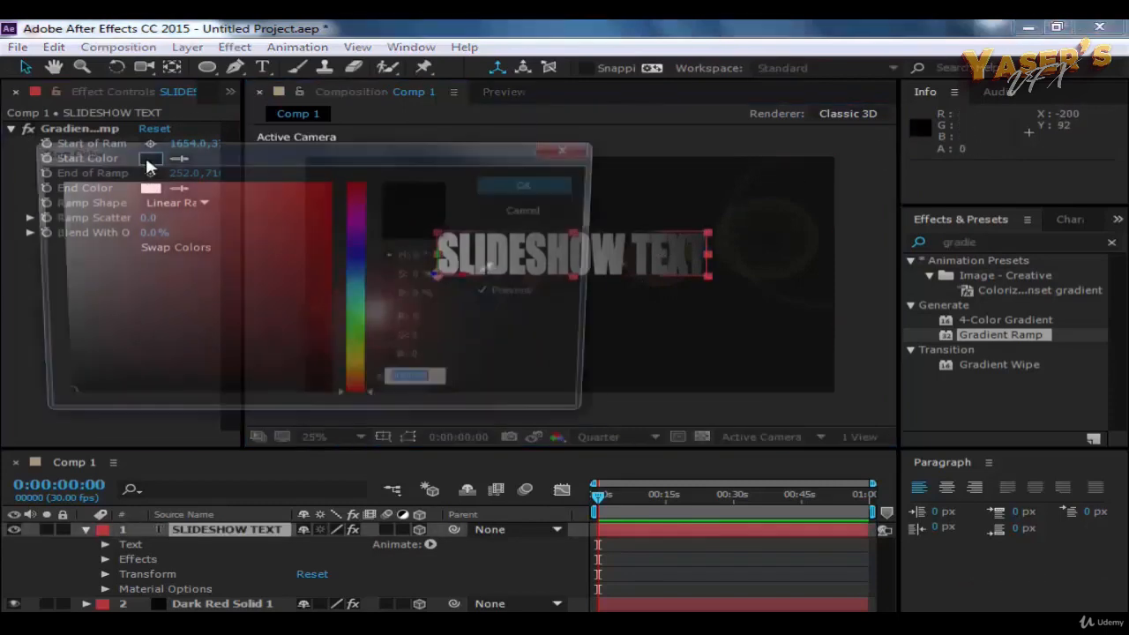
pyautogui.click(535, 187)
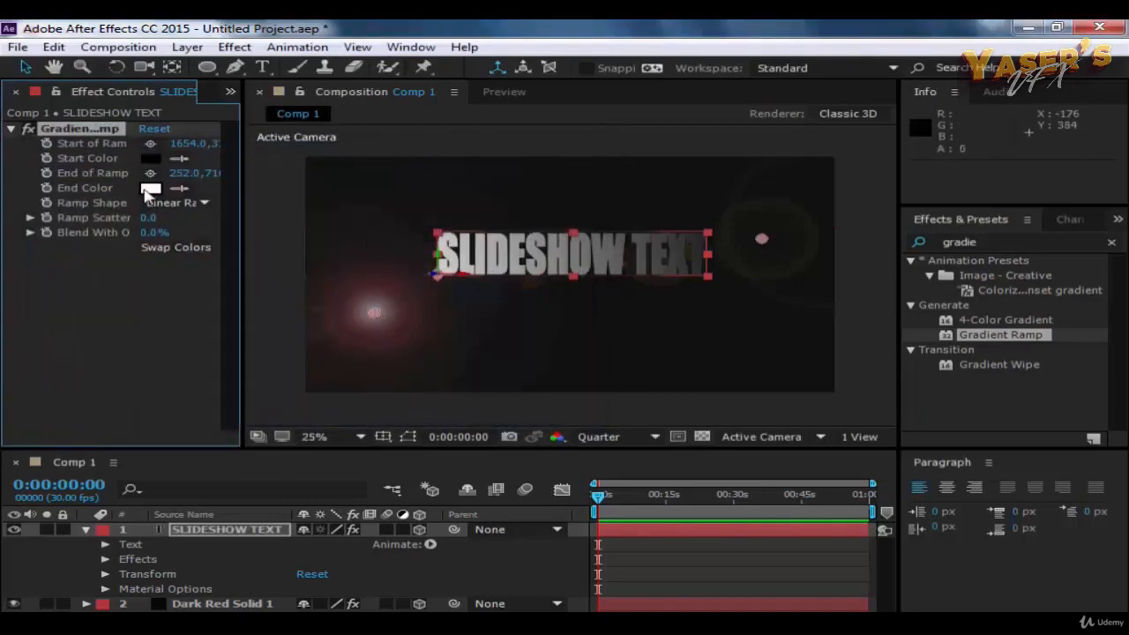
pyautogui.click(146, 191)
pyautogui.moveTo(236, 231); pyautogui.dragTo(180, 204)
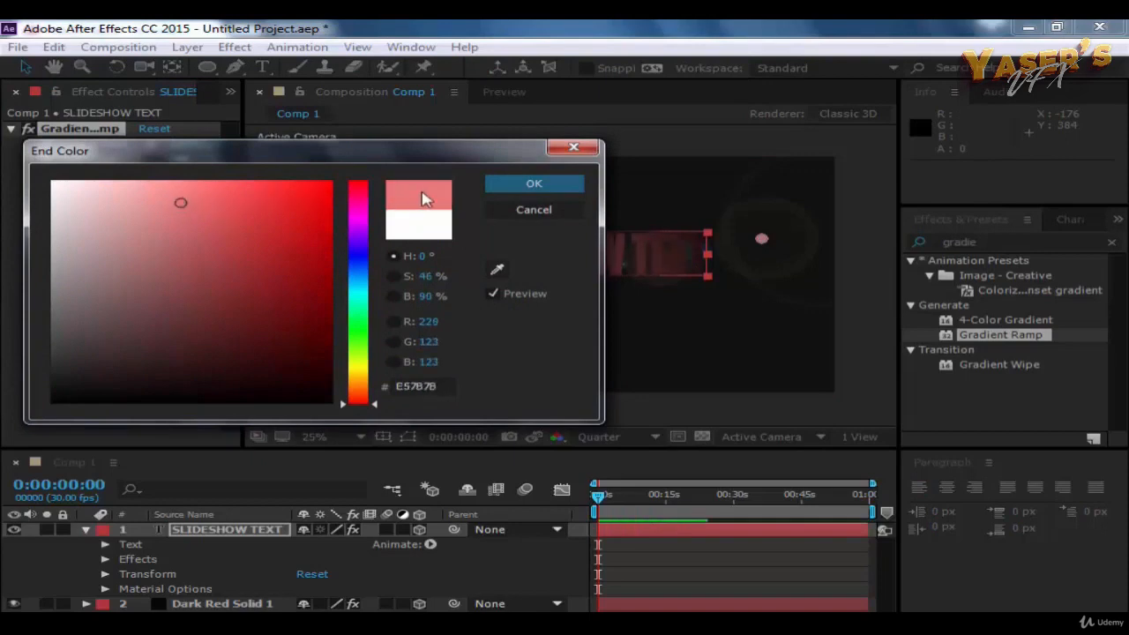
pyautogui.click(501, 183)
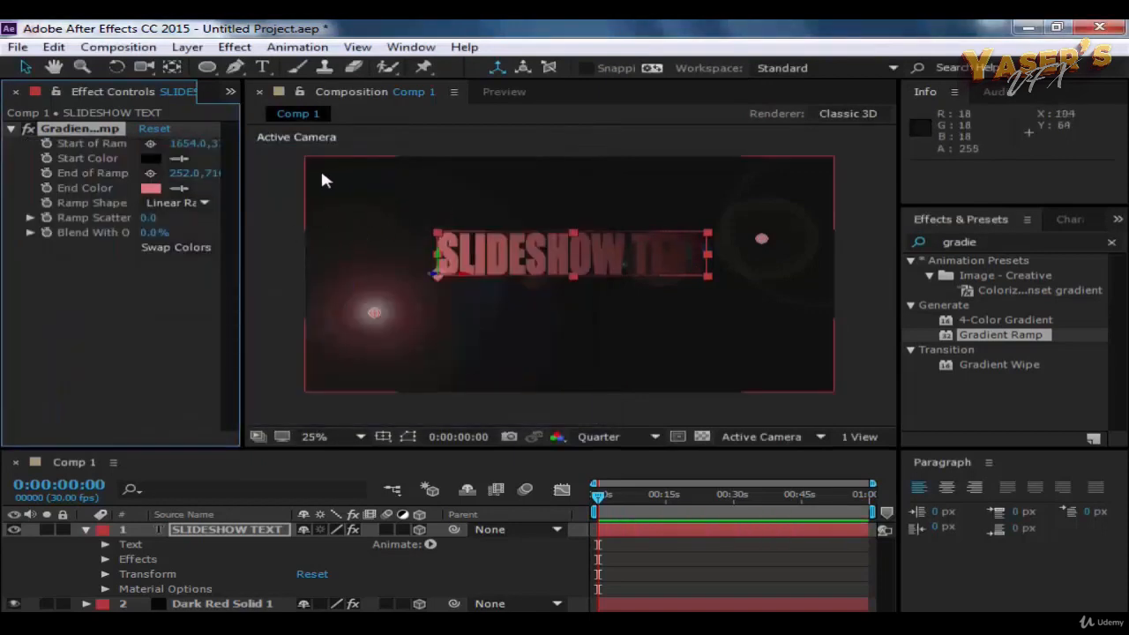
# Step: Set the End Color of the text's Gradient Ramp to white FFFFFF after trying pale red and blue tones
pyautogui.click(506, 133)
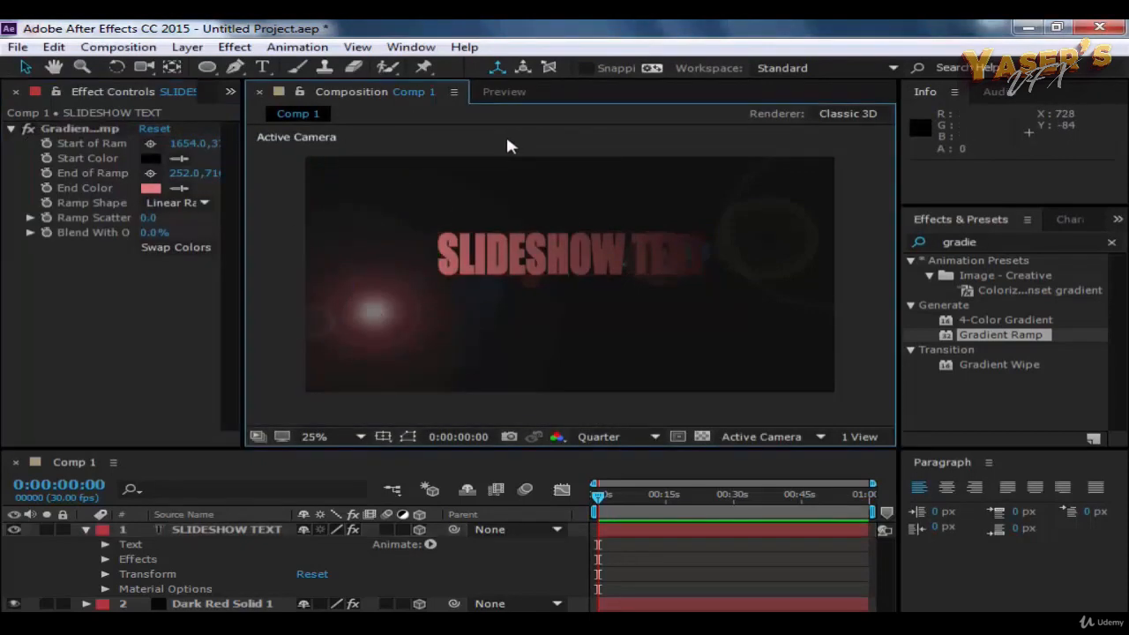
pyautogui.click(150, 188)
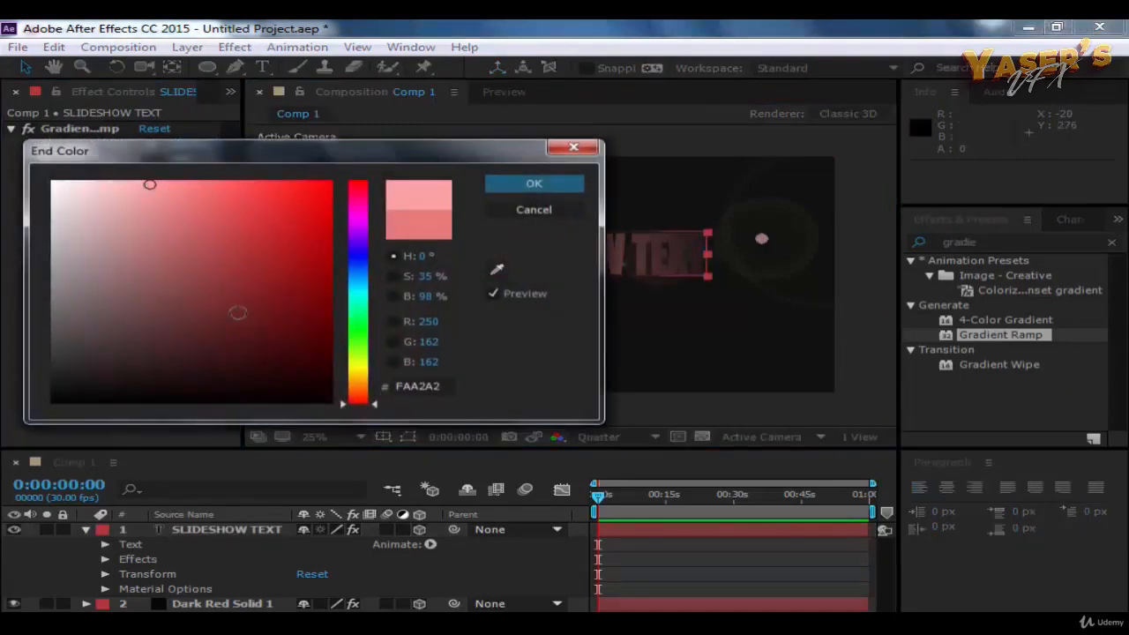
pyautogui.moveTo(239, 312)
pyautogui.mouseDown()
pyautogui.moveTo(245, 340)
pyautogui.moveTo(235, 302)
pyautogui.moveTo(206, 282)
pyautogui.moveTo(133, 274)
pyautogui.mouseUp()
pyautogui.moveTo(357, 269); pyautogui.dragTo(357, 256)
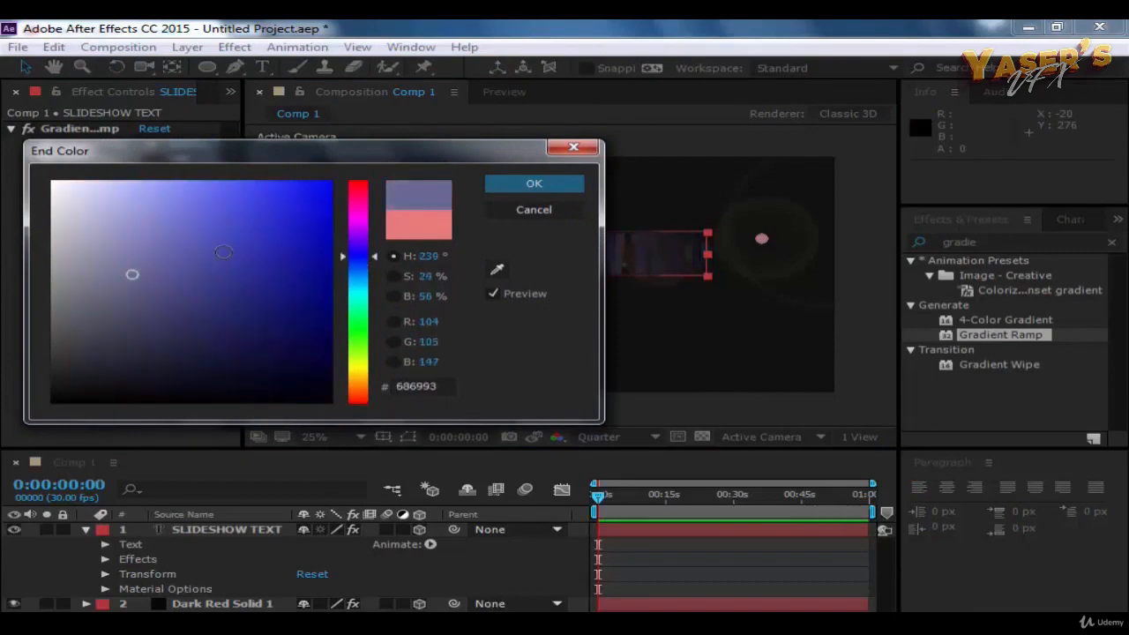
pyautogui.click(237, 238)
pyautogui.click(206, 250)
pyautogui.moveTo(200, 258)
pyautogui.mouseDown()
pyautogui.moveTo(159, 334)
pyautogui.moveTo(146, 322)
pyautogui.moveTo(76, 383)
pyautogui.moveTo(29, 447)
pyautogui.moveTo(5, 167)
pyautogui.moveTo(20, 150)
pyautogui.mouseUp()
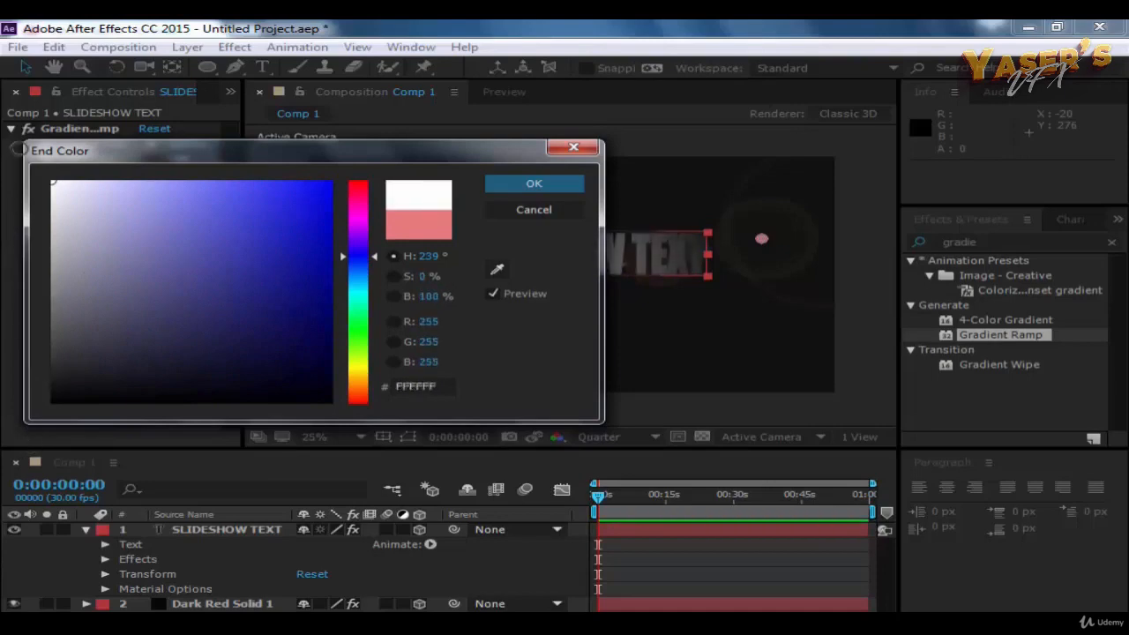
pyautogui.click(535, 184)
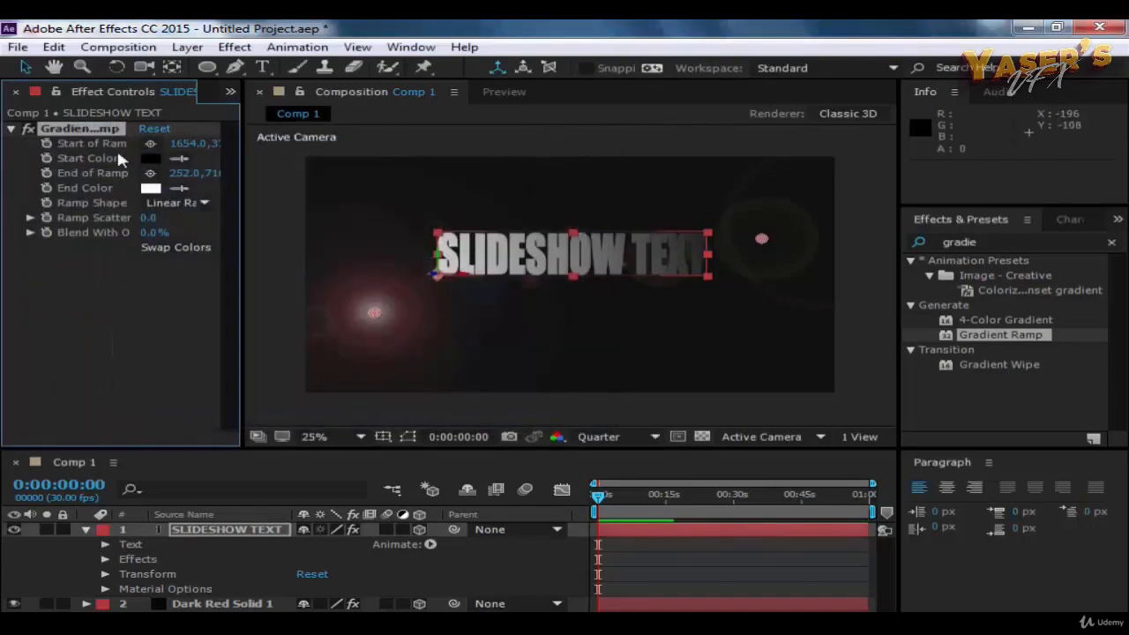
# Step: Set the Start Color of the text's Gradient Ramp to dark red 932020 and deselect the layer
pyautogui.click(150, 158)
pyautogui.click(194, 276)
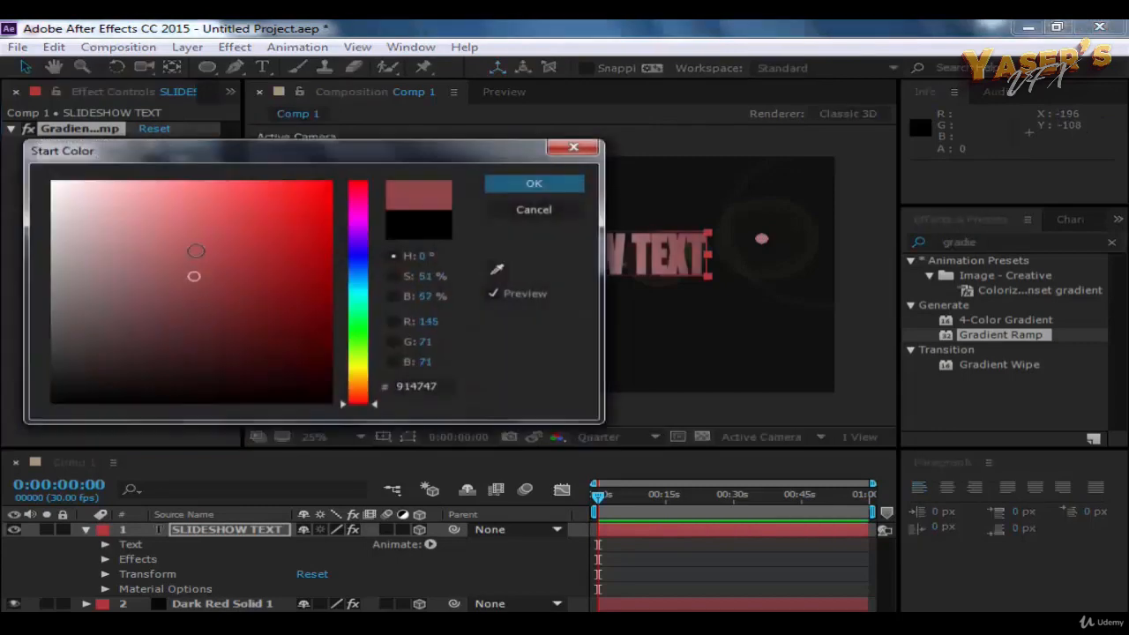
pyautogui.moveTo(196, 251)
pyautogui.mouseDown()
pyautogui.moveTo(214, 239)
pyautogui.moveTo(269, 273)
pyautogui.mouseUp()
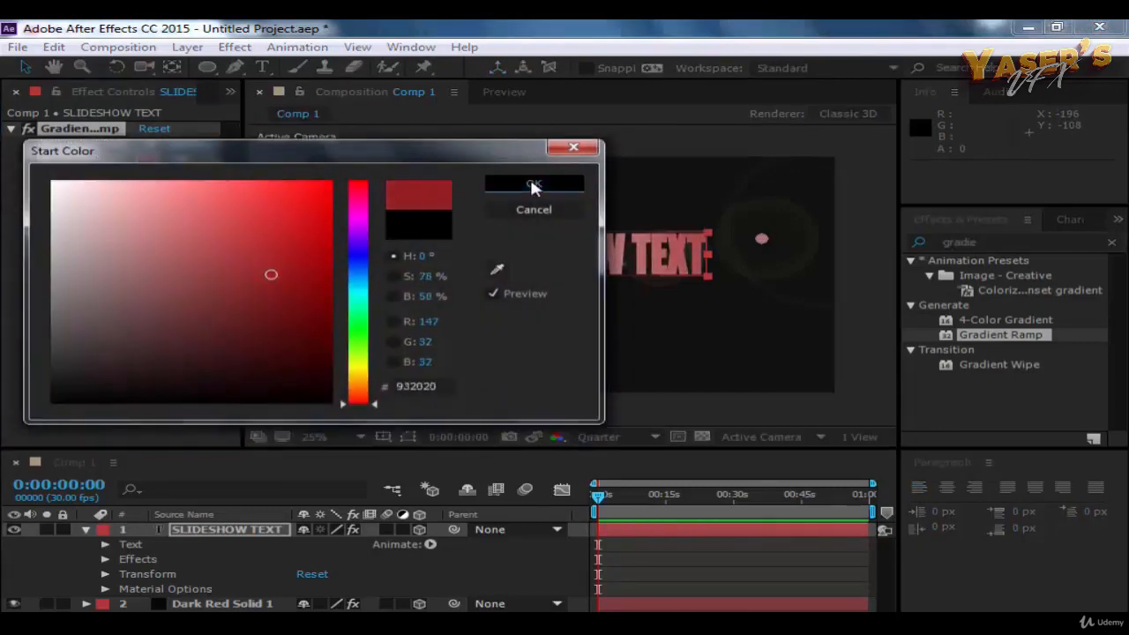
pyautogui.click(534, 185)
pyautogui.click(545, 138)
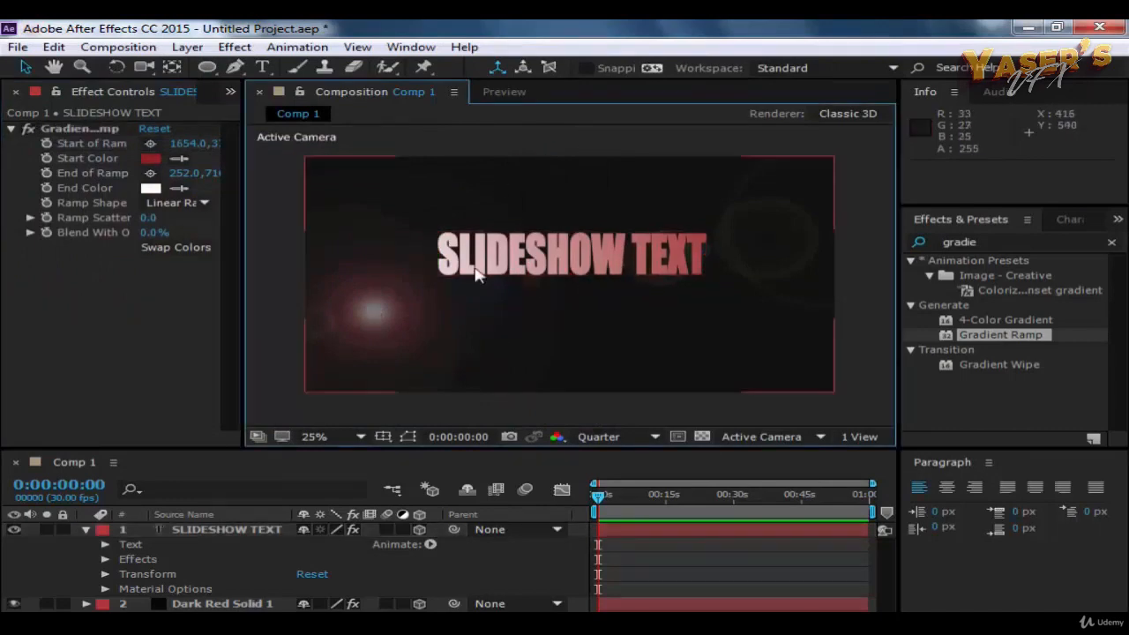
pyautogui.click(150, 189)
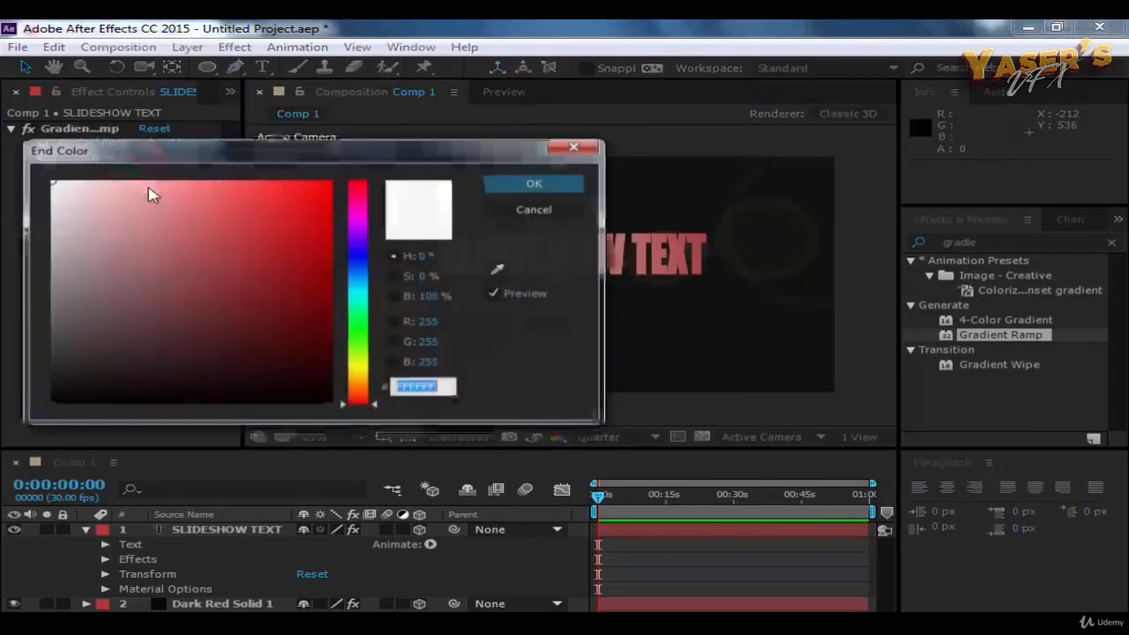
pyautogui.click(497, 270)
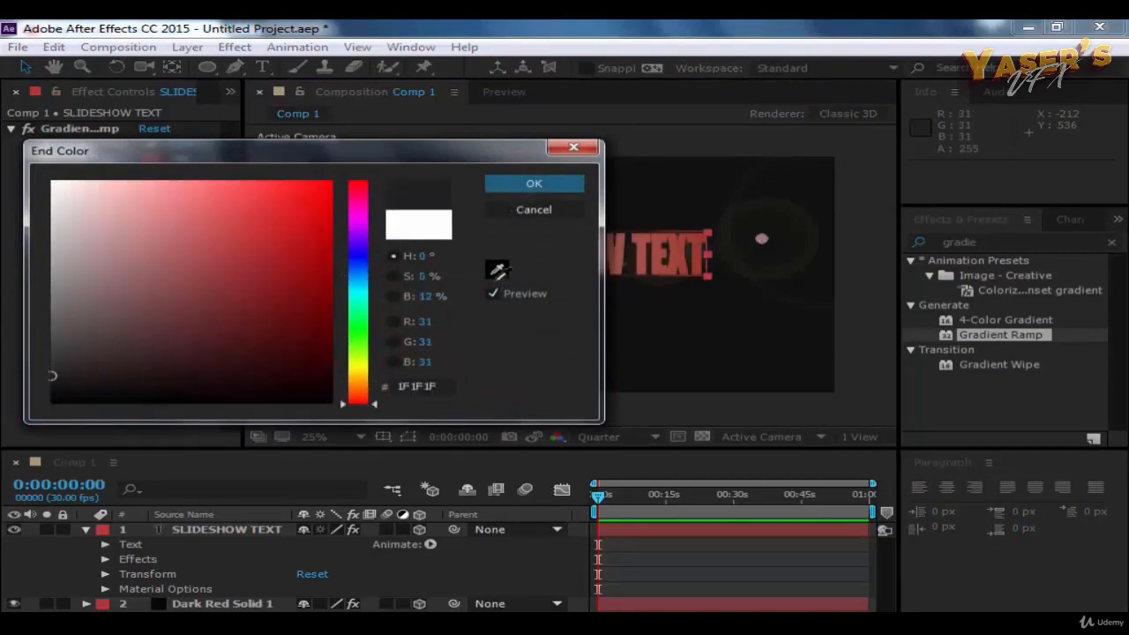
pyautogui.click(496, 277)
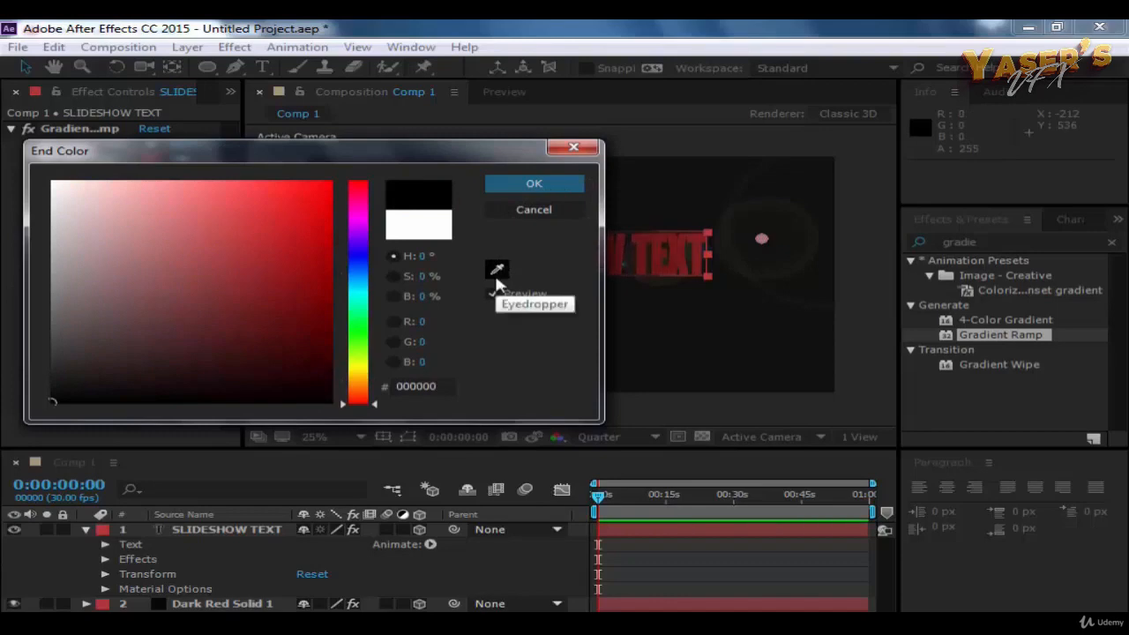
pyautogui.click(511, 207)
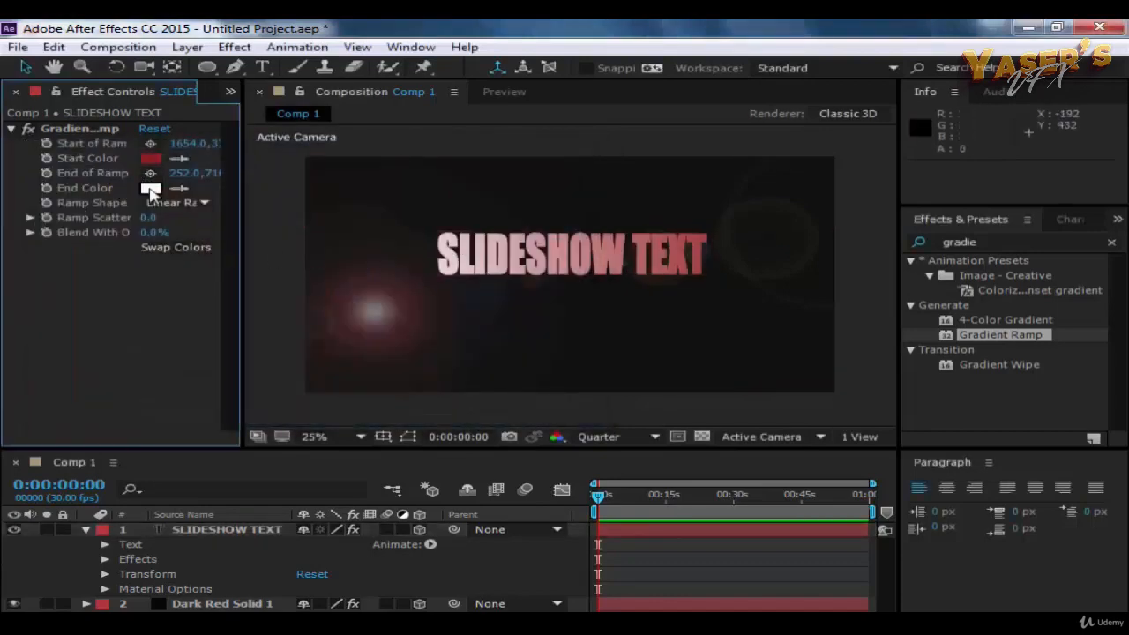
# Step: Sample the Gradient Ramp's dark red 932020 Start Color as its End Color, and set the Start Color to white FFFFFF
pyautogui.click(179, 190)
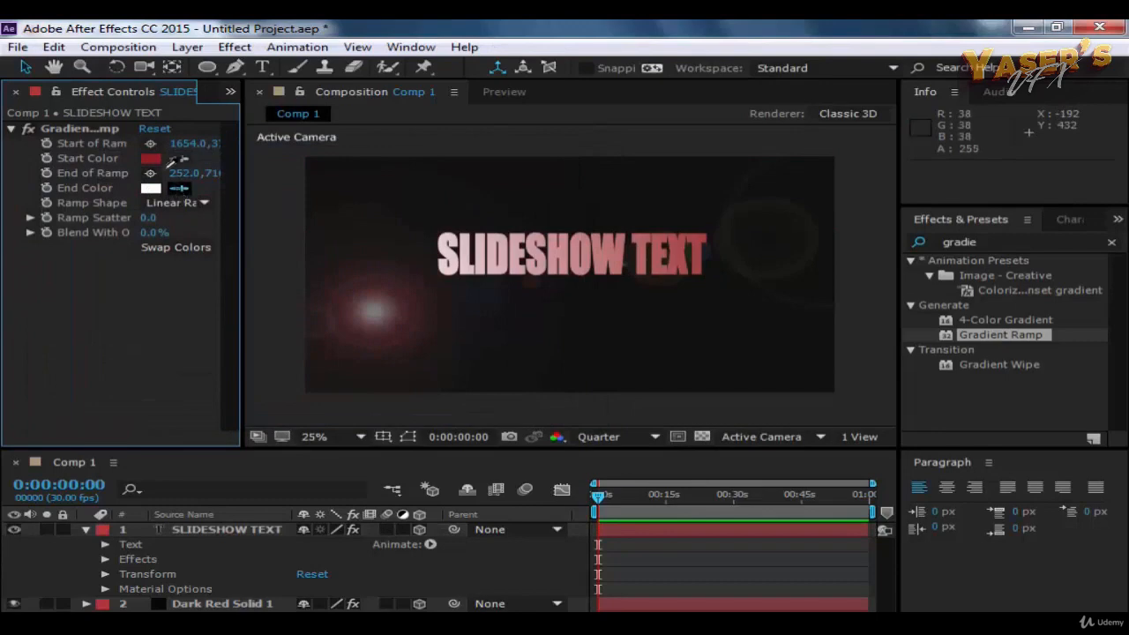
pyautogui.click(153, 157)
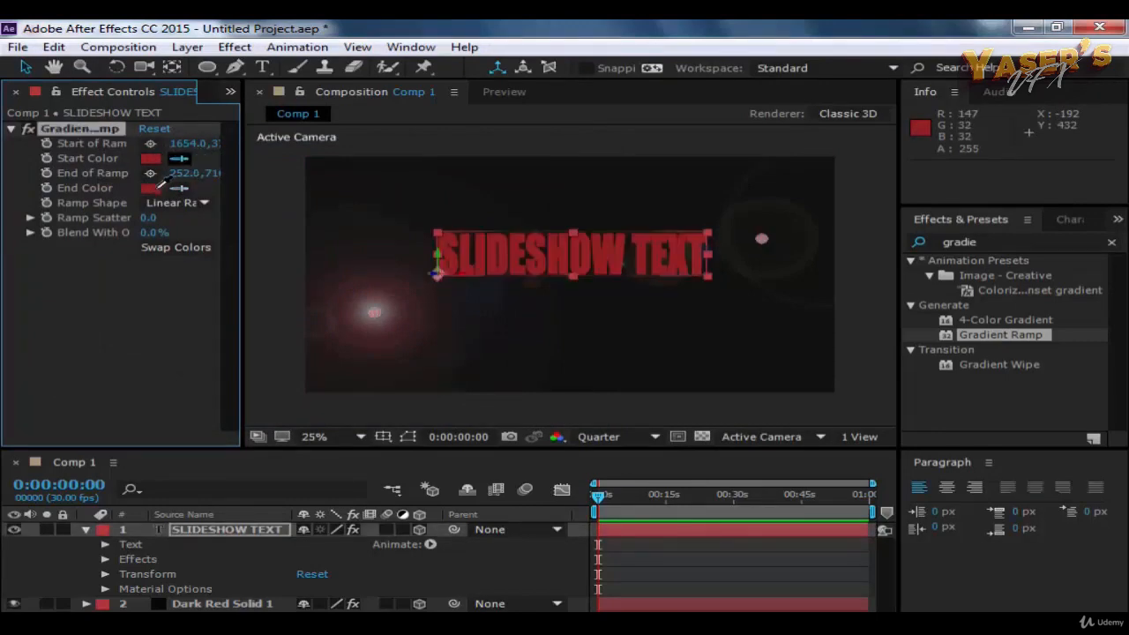
pyautogui.click(150, 159)
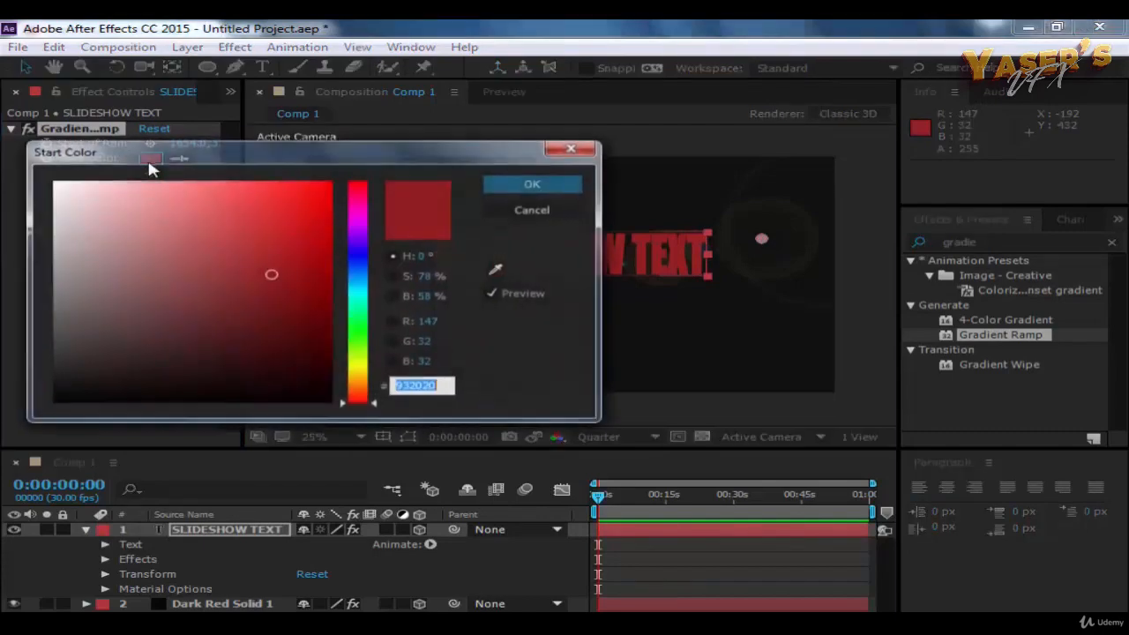
pyautogui.moveTo(90, 220); pyautogui.dragTo(45, 183)
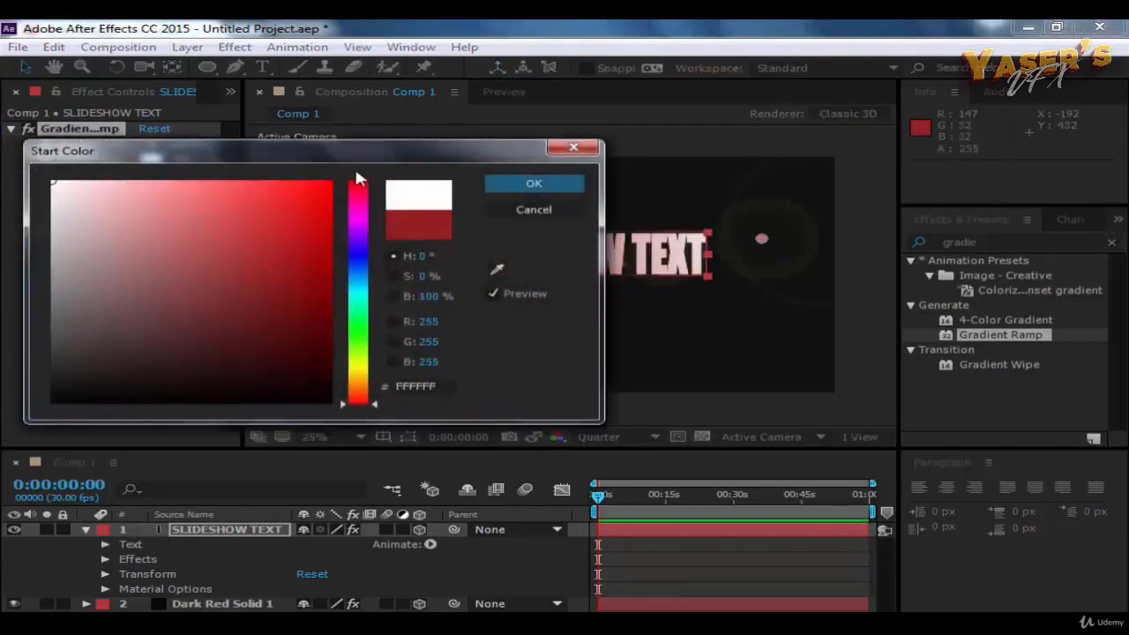
pyautogui.click(507, 181)
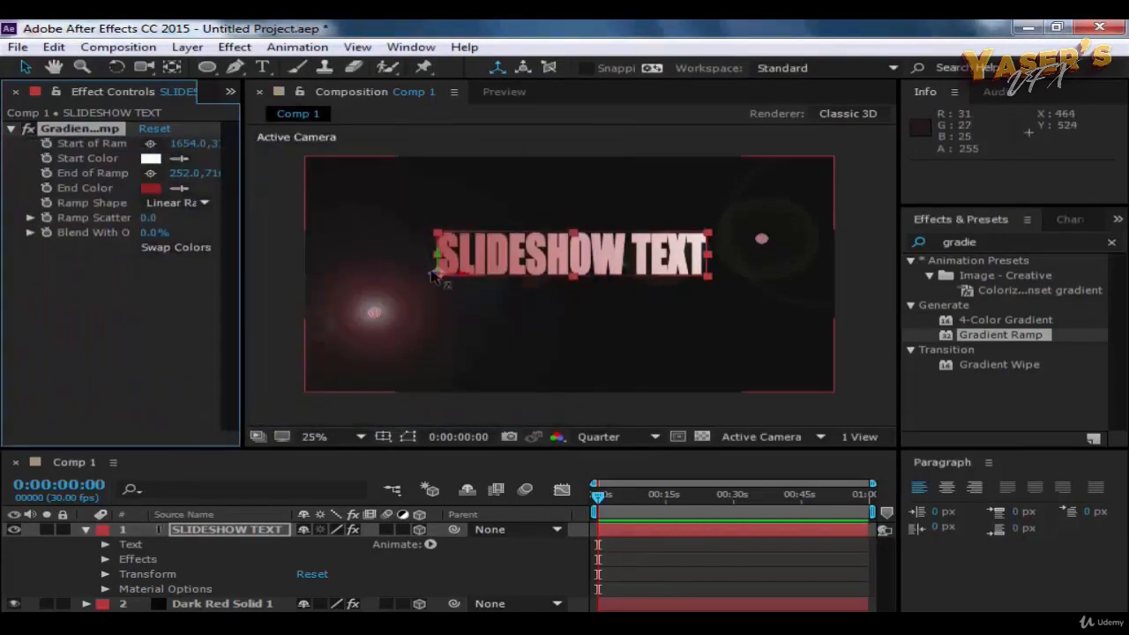
pyautogui.click(683, 136)
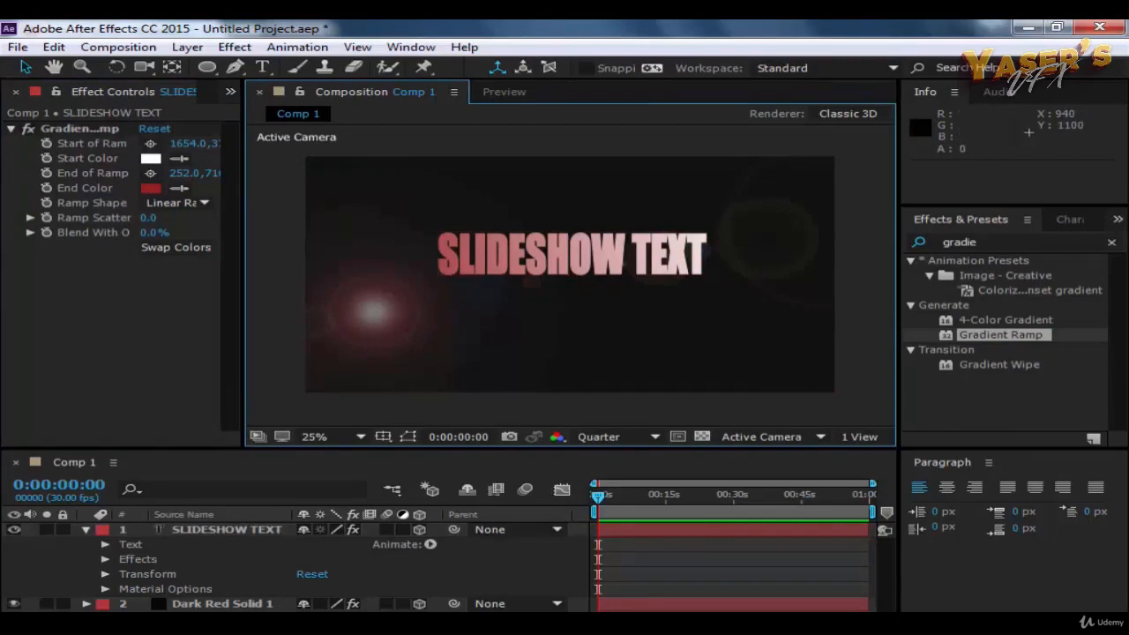
# Step: Find the Curves effect by searching for "curve" and apply it to Dark Red Solid 1 ahead of its Lens Flare
pyautogui.click(352, 321)
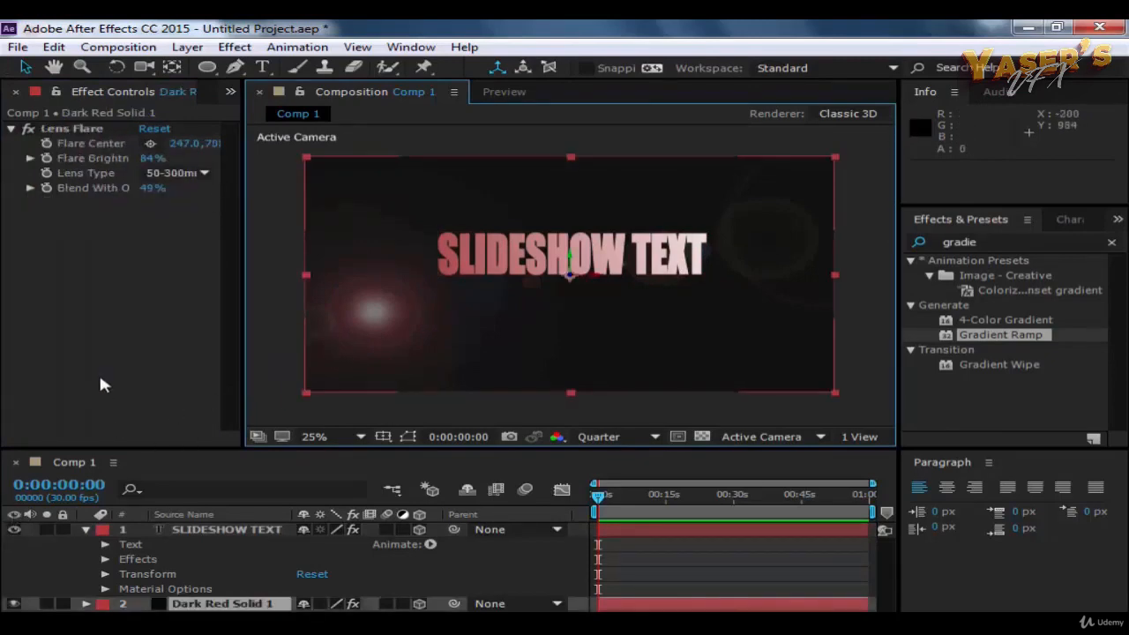
pyautogui.click(104, 398)
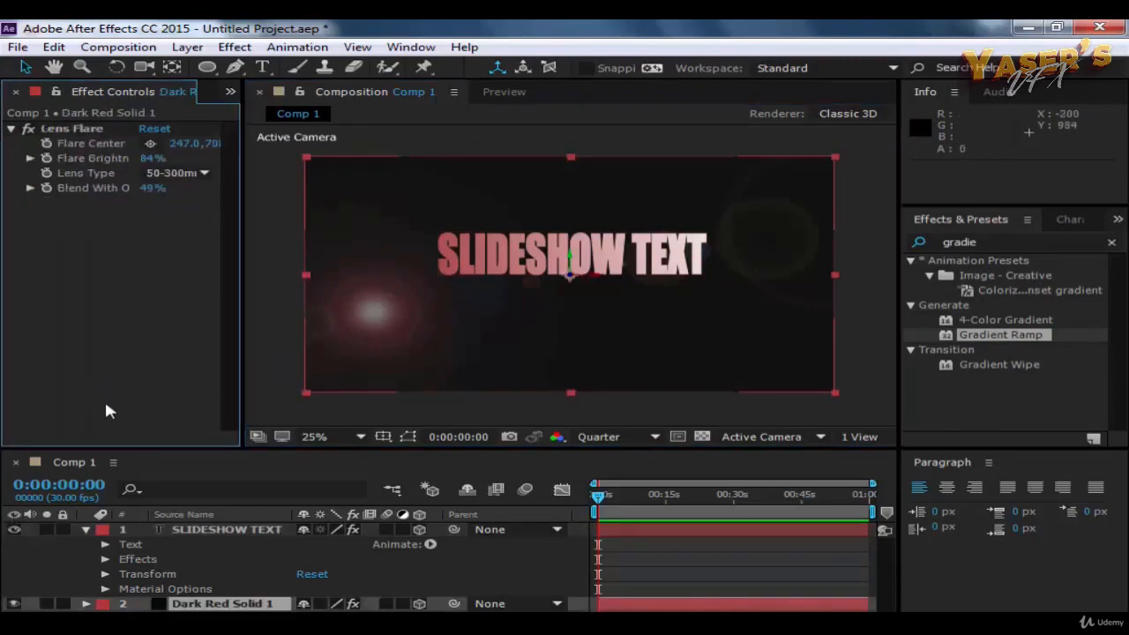
pyautogui.click(78, 131)
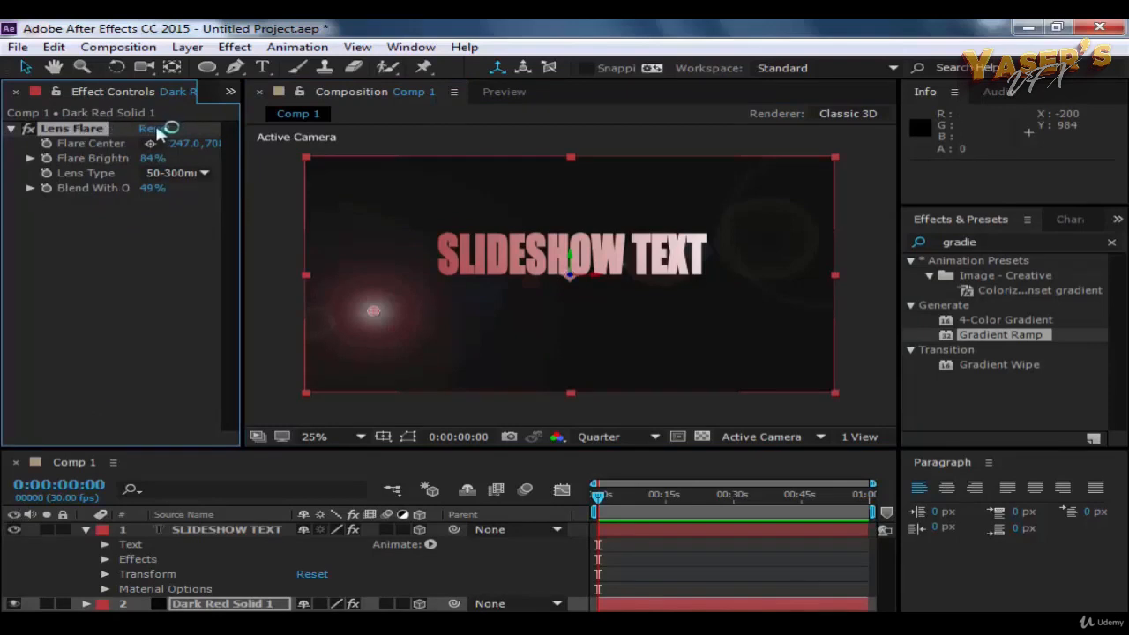
pyautogui.click(944, 244)
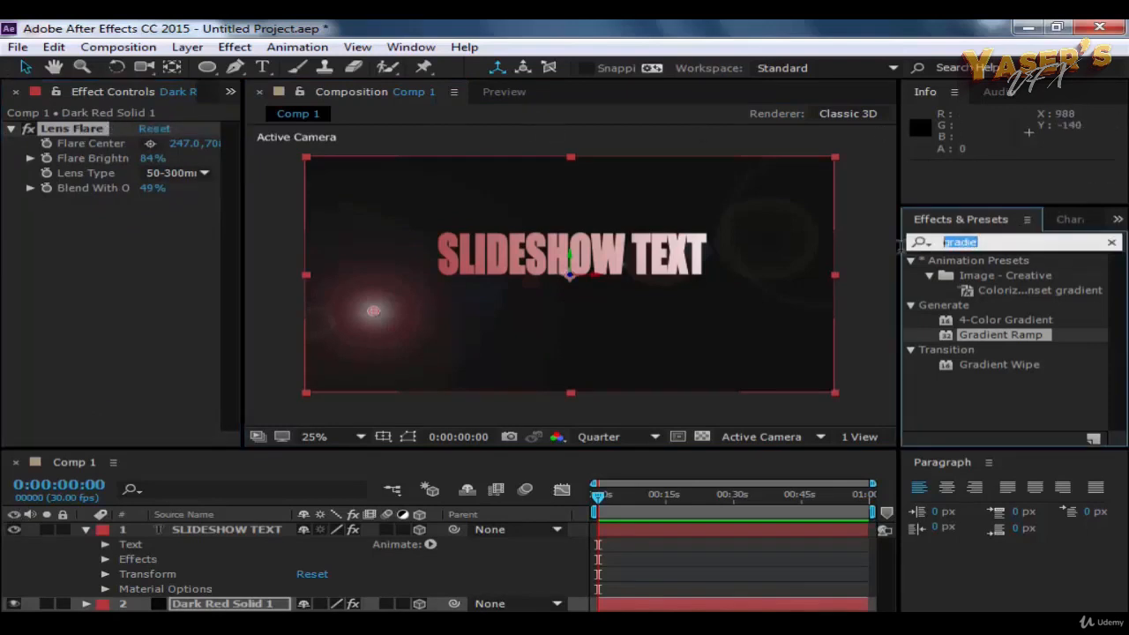
pyautogui.press('BackSpace')
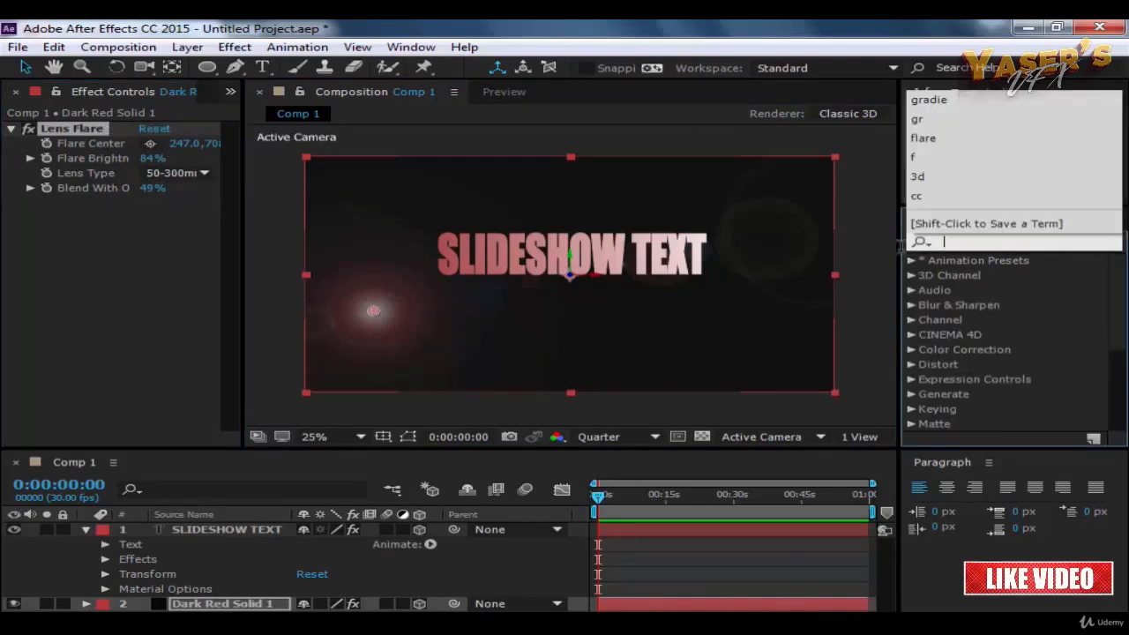
pyautogui.click(984, 244)
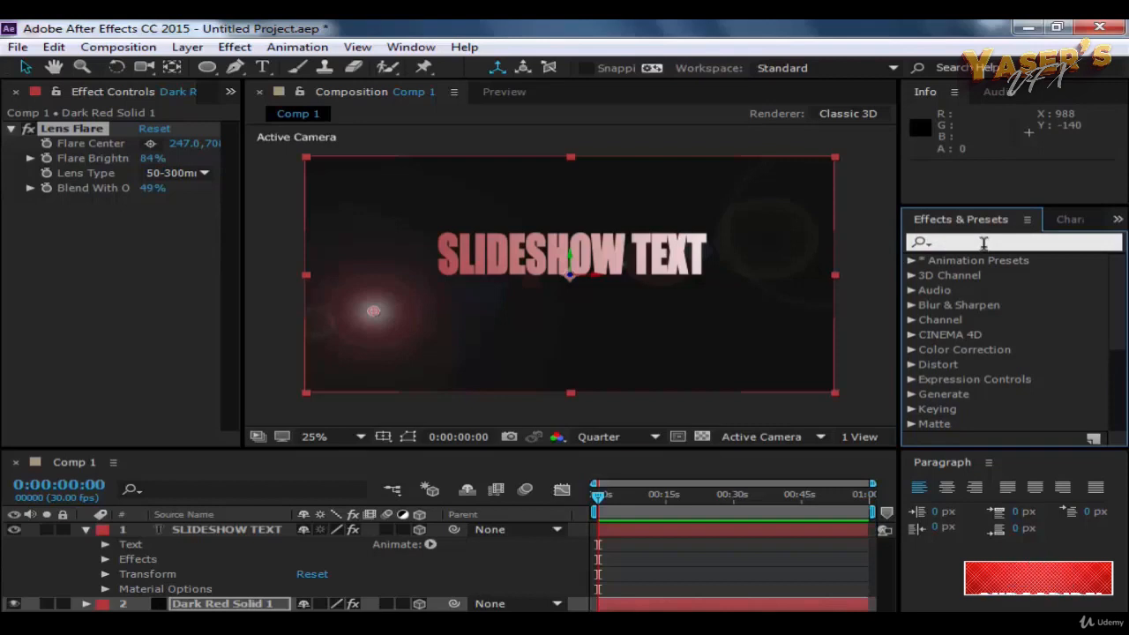
pyautogui.write('cu')
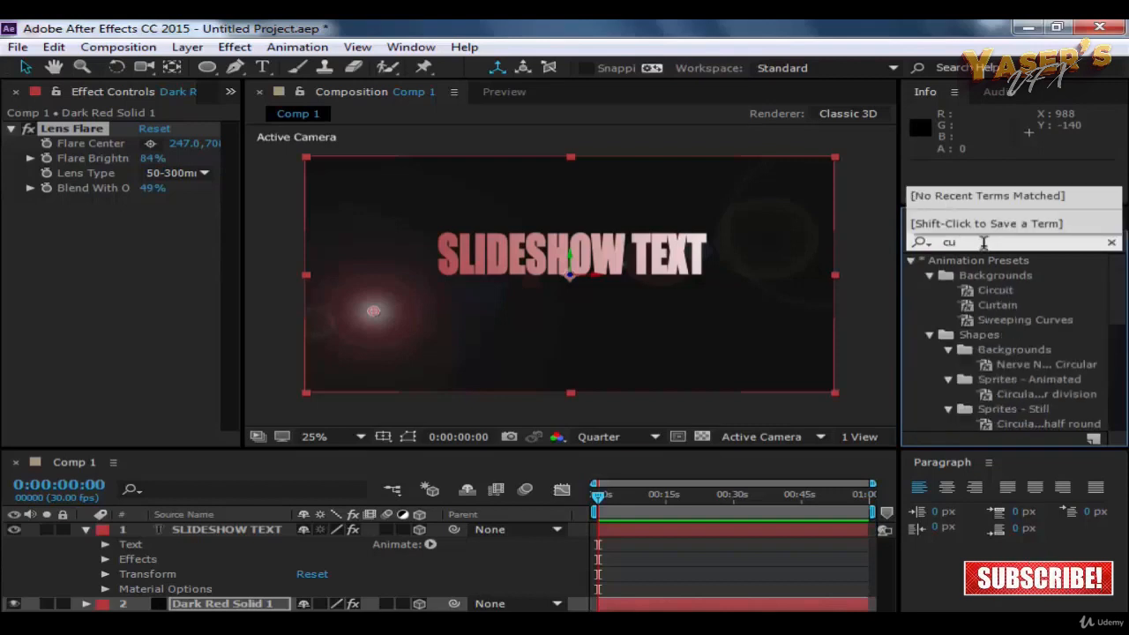
pyautogui.write('rve')
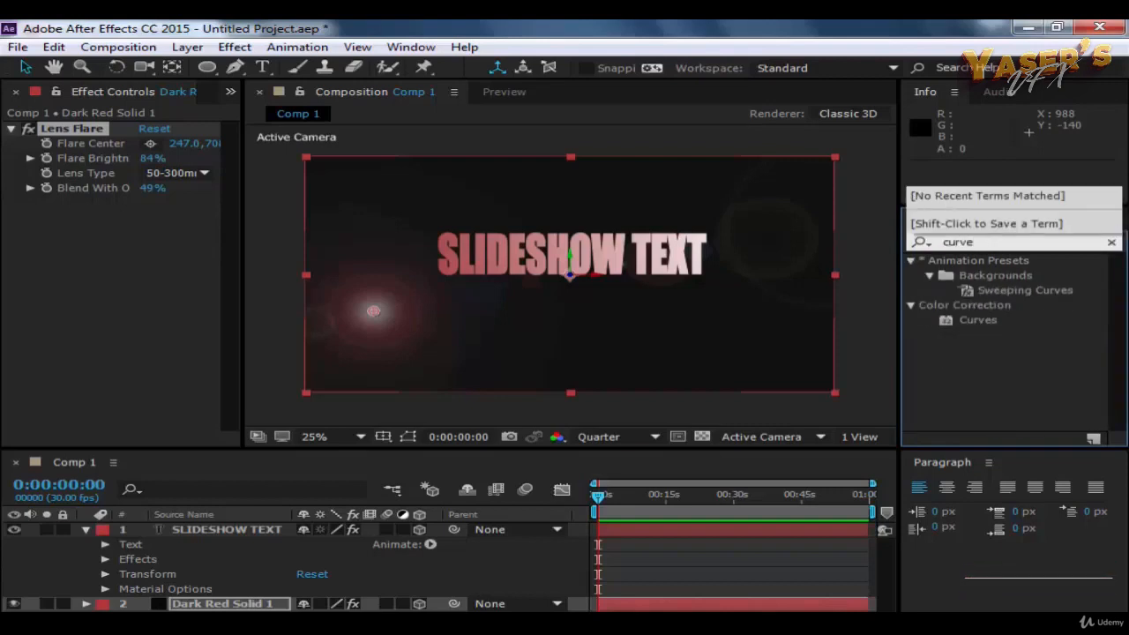
pyautogui.moveTo(966, 322); pyautogui.dragTo(87, 132)
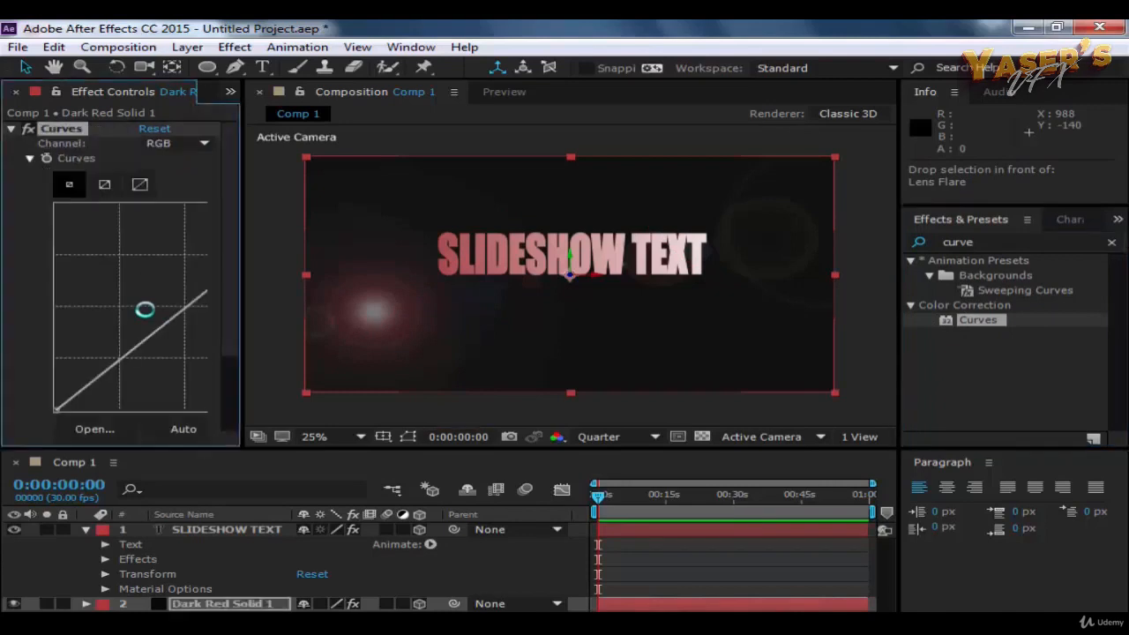
# Step: Shape the RGB curve on Dark Red Solid 1 by raising the shadows and pulling the midtones below the diagonal
pyautogui.moveTo(107, 371)
pyautogui.mouseDown()
pyautogui.moveTo(78, 362)
pyautogui.moveTo(90, 362)
pyautogui.mouseUp()
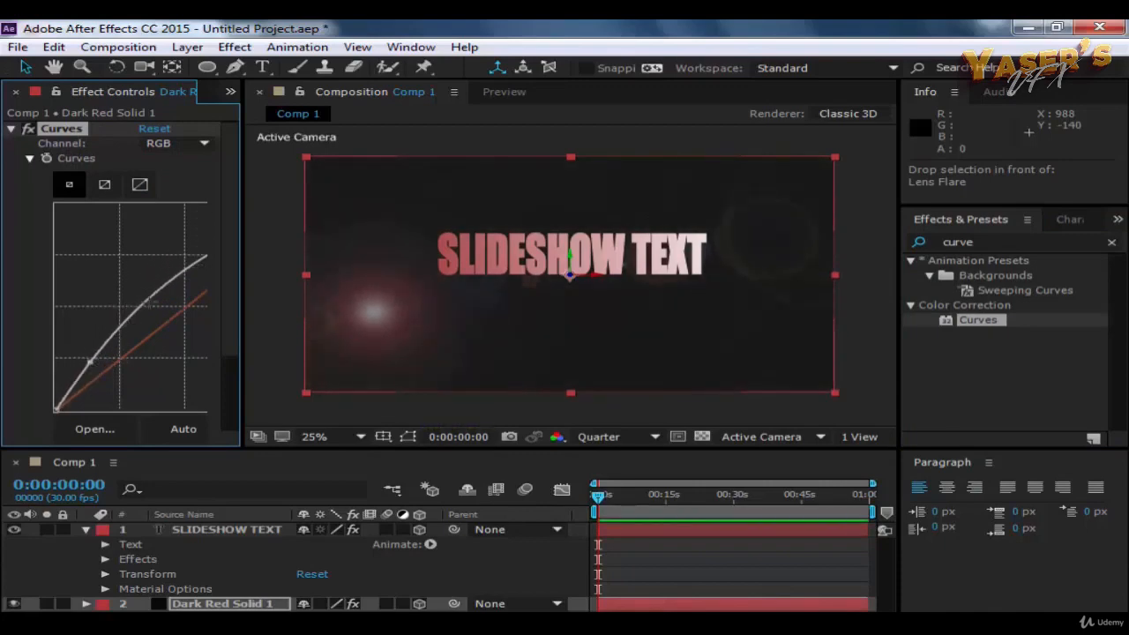
pyautogui.click(177, 143)
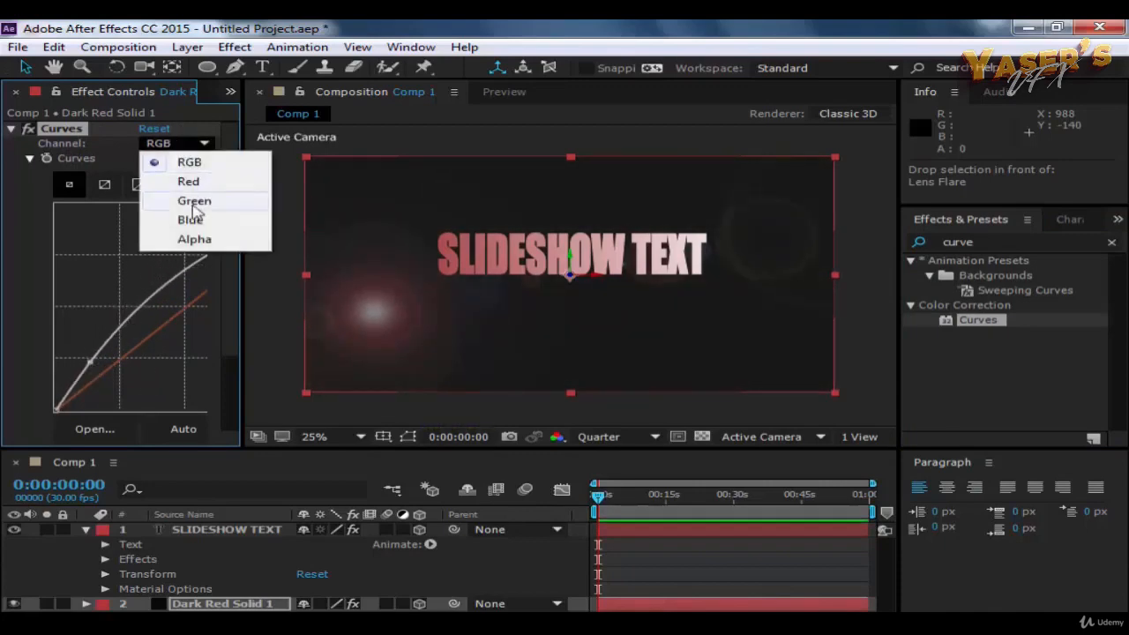
pyautogui.click(189, 202)
pyautogui.moveTo(152, 289); pyautogui.dragTo(185, 326)
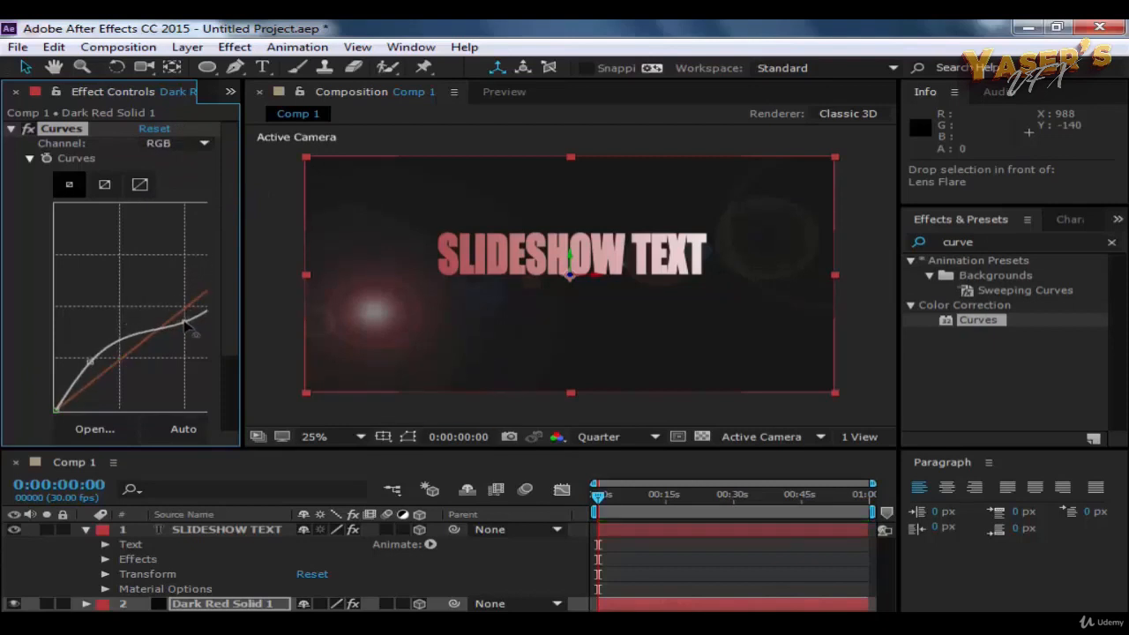
# Step: Raise the Blue channel's curve slightly and lower the Red channel's curve in the Curves effect on Dark Red Solid 1
pyautogui.click(176, 143)
pyautogui.click(184, 221)
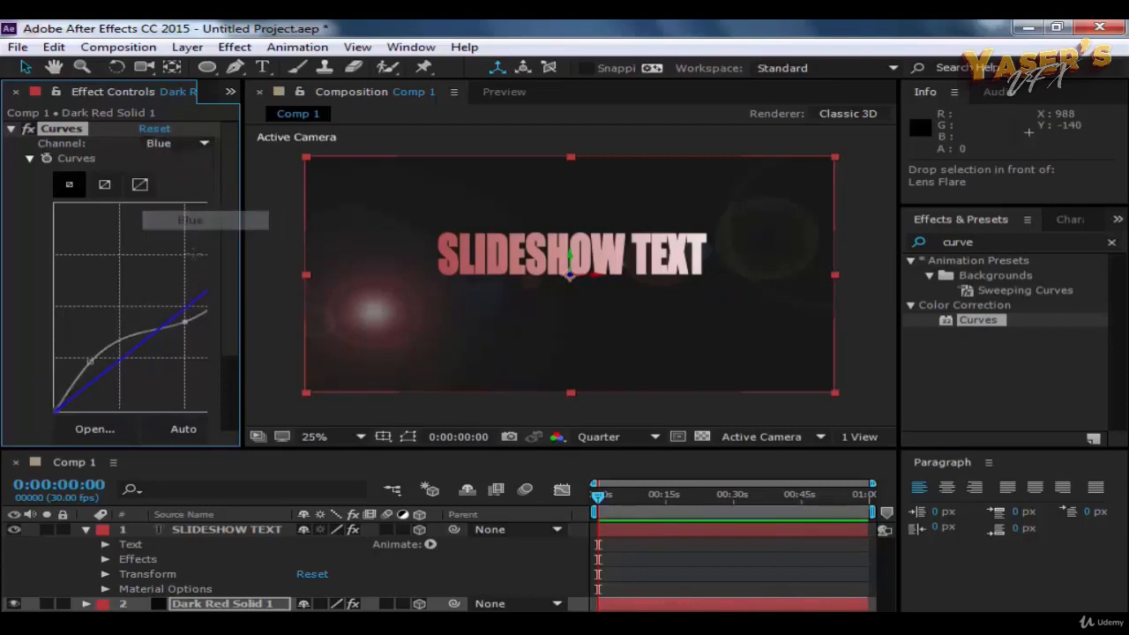
pyautogui.moveTo(144, 340); pyautogui.dragTo(138, 331)
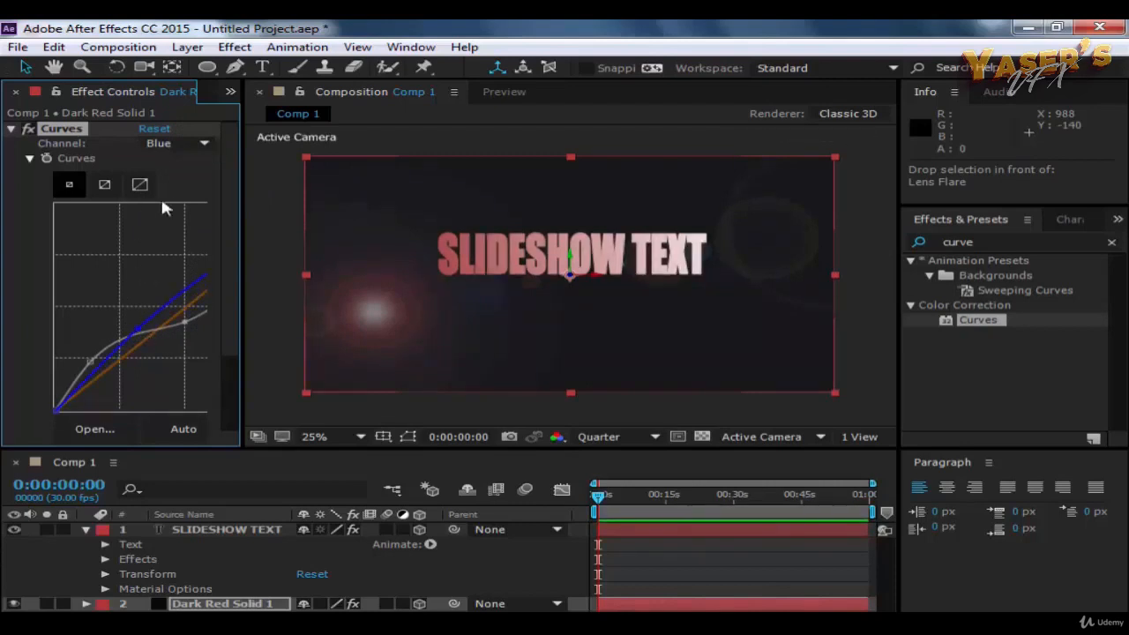
pyautogui.click(176, 142)
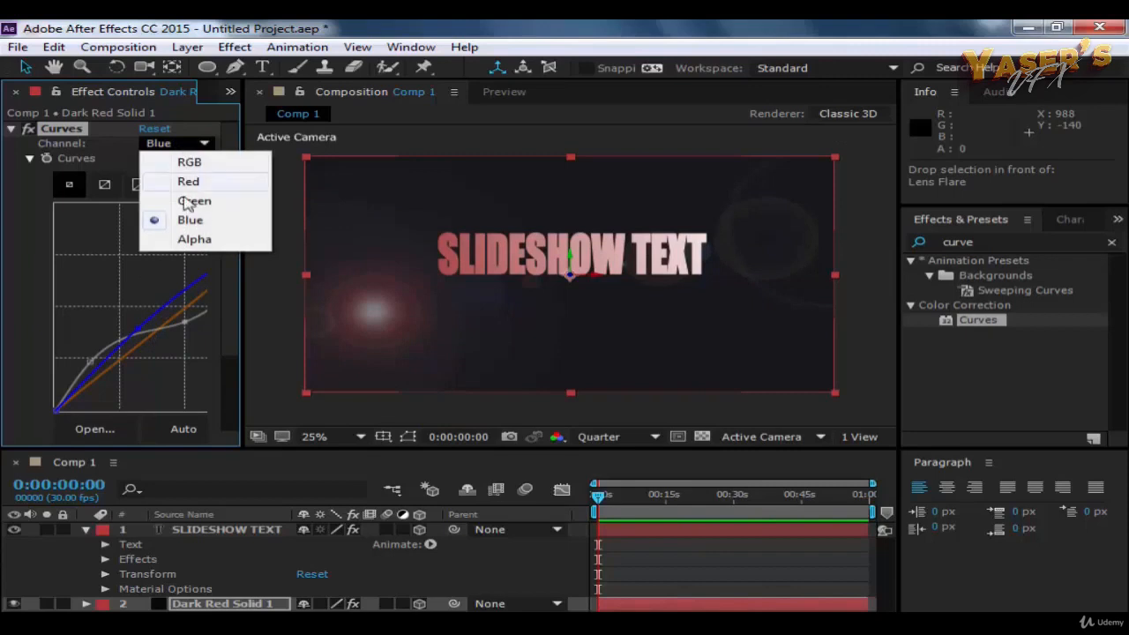
pyautogui.click(188, 181)
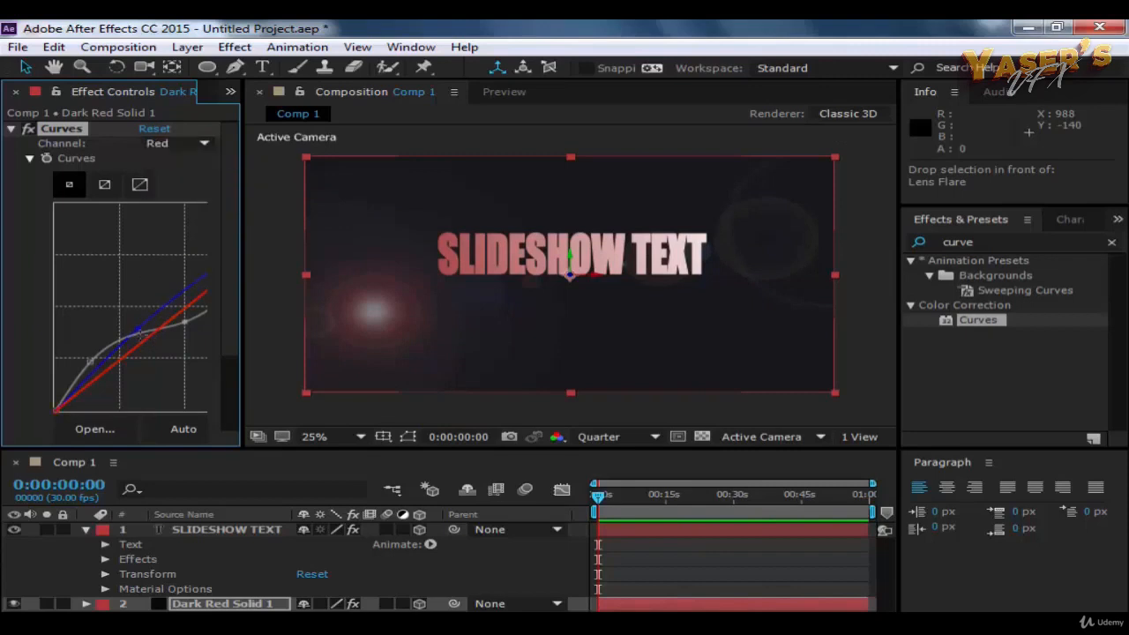
pyautogui.moveTo(139, 344); pyautogui.dragTo(150, 362)
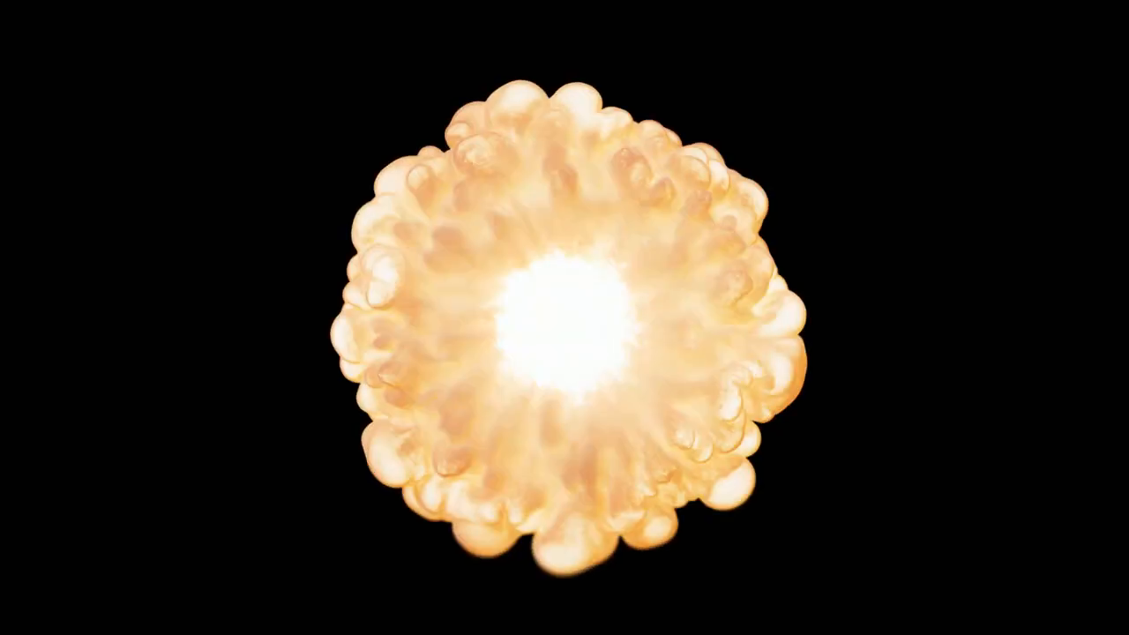